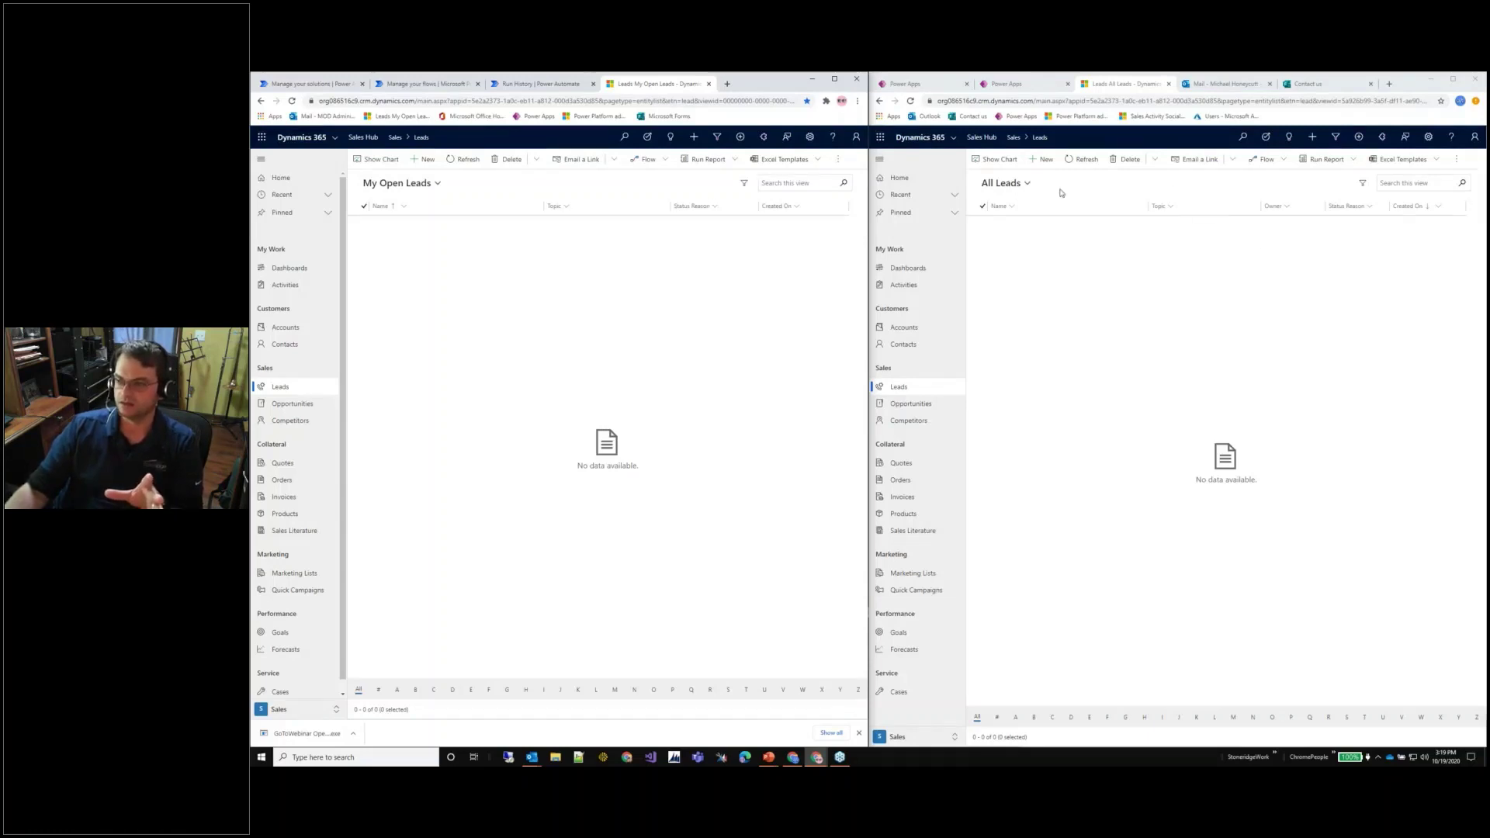
# Check which account is signed in to each of the two Dynamics 365 Sales Hub windows.
pyautogui.click(1124, 189)
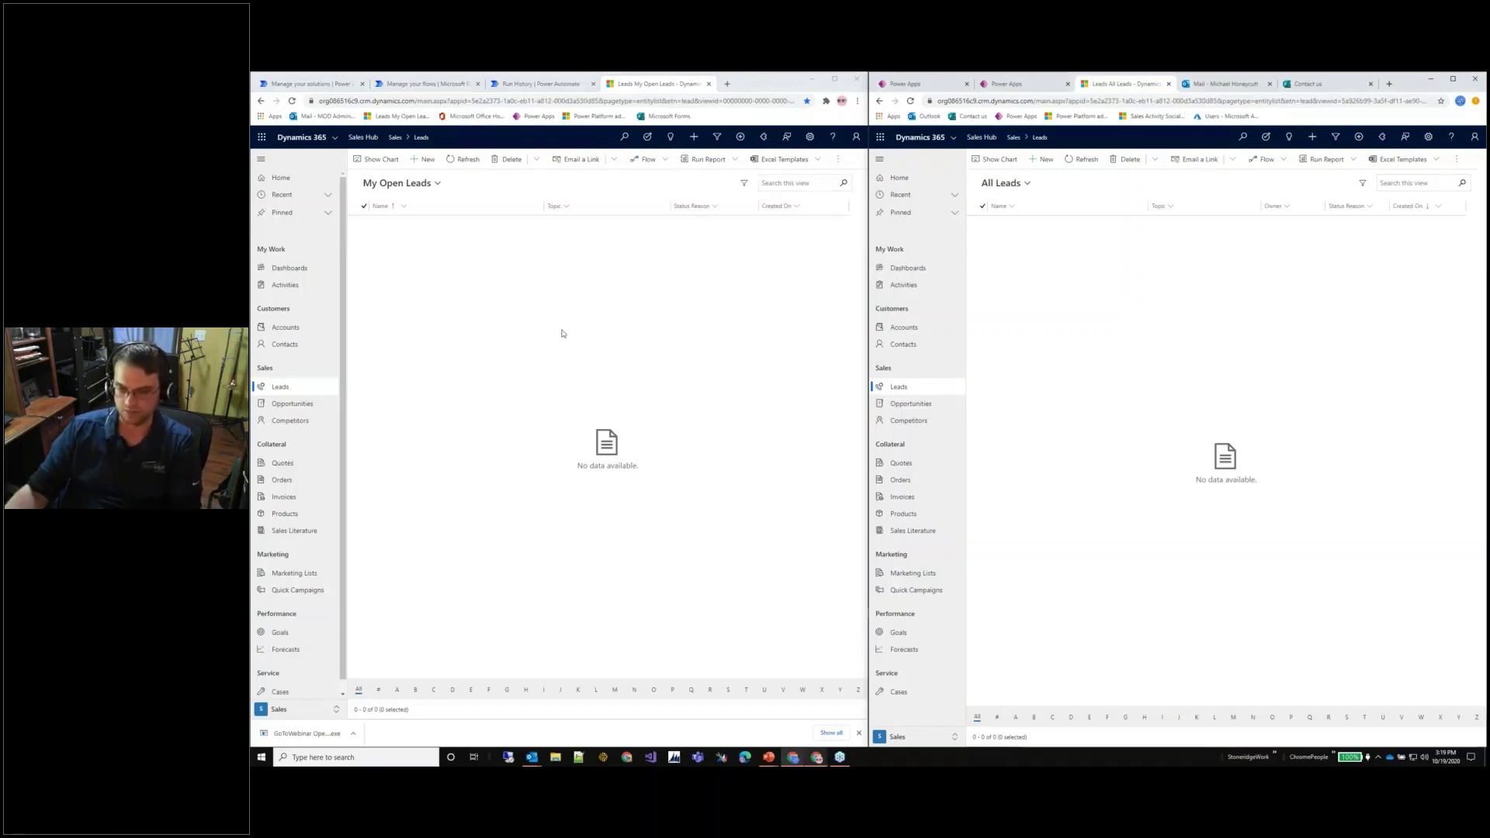
pyautogui.click(481, 195)
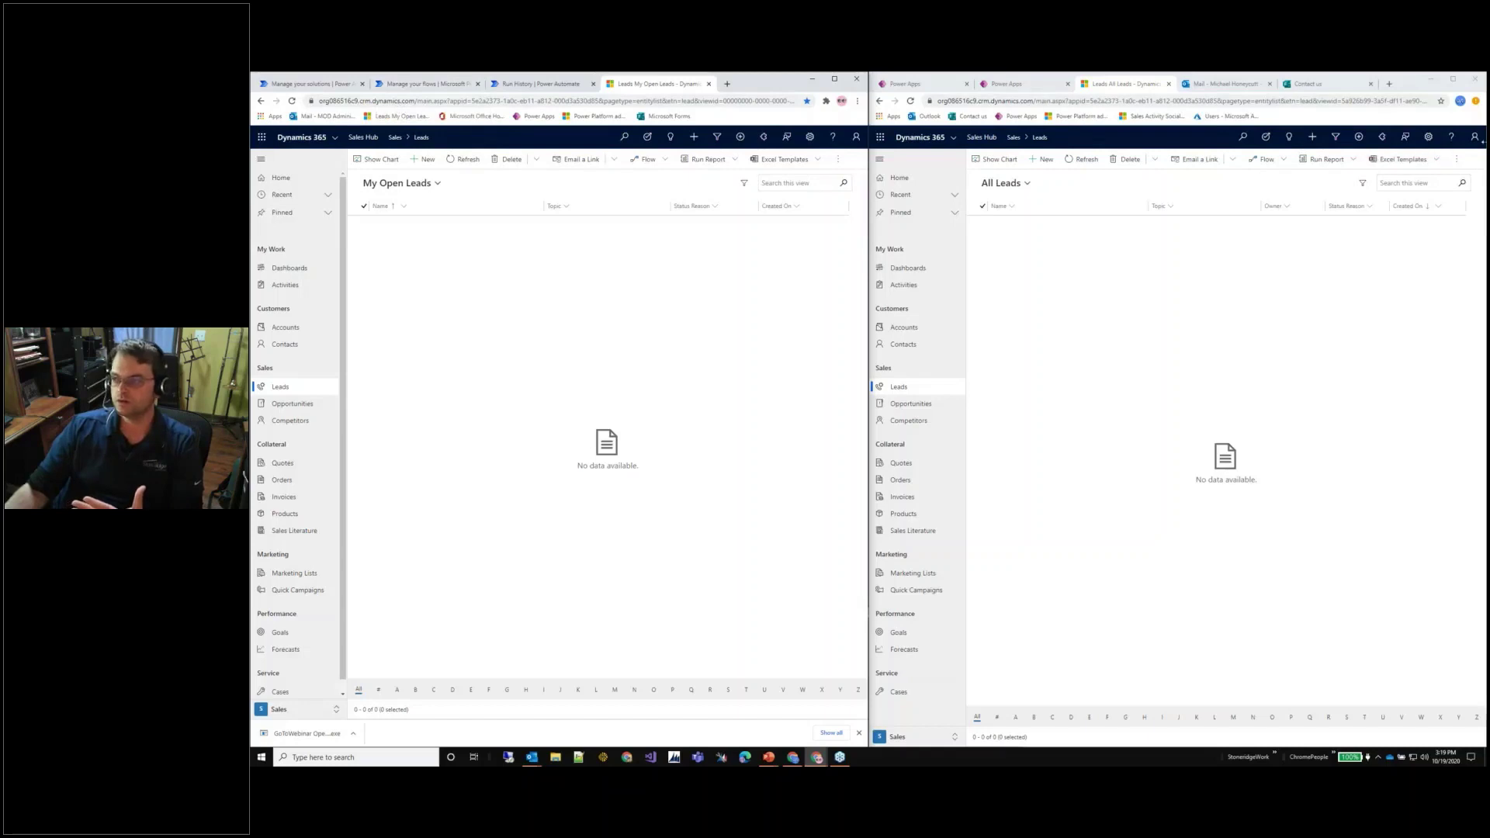
pyautogui.click(1474, 137)
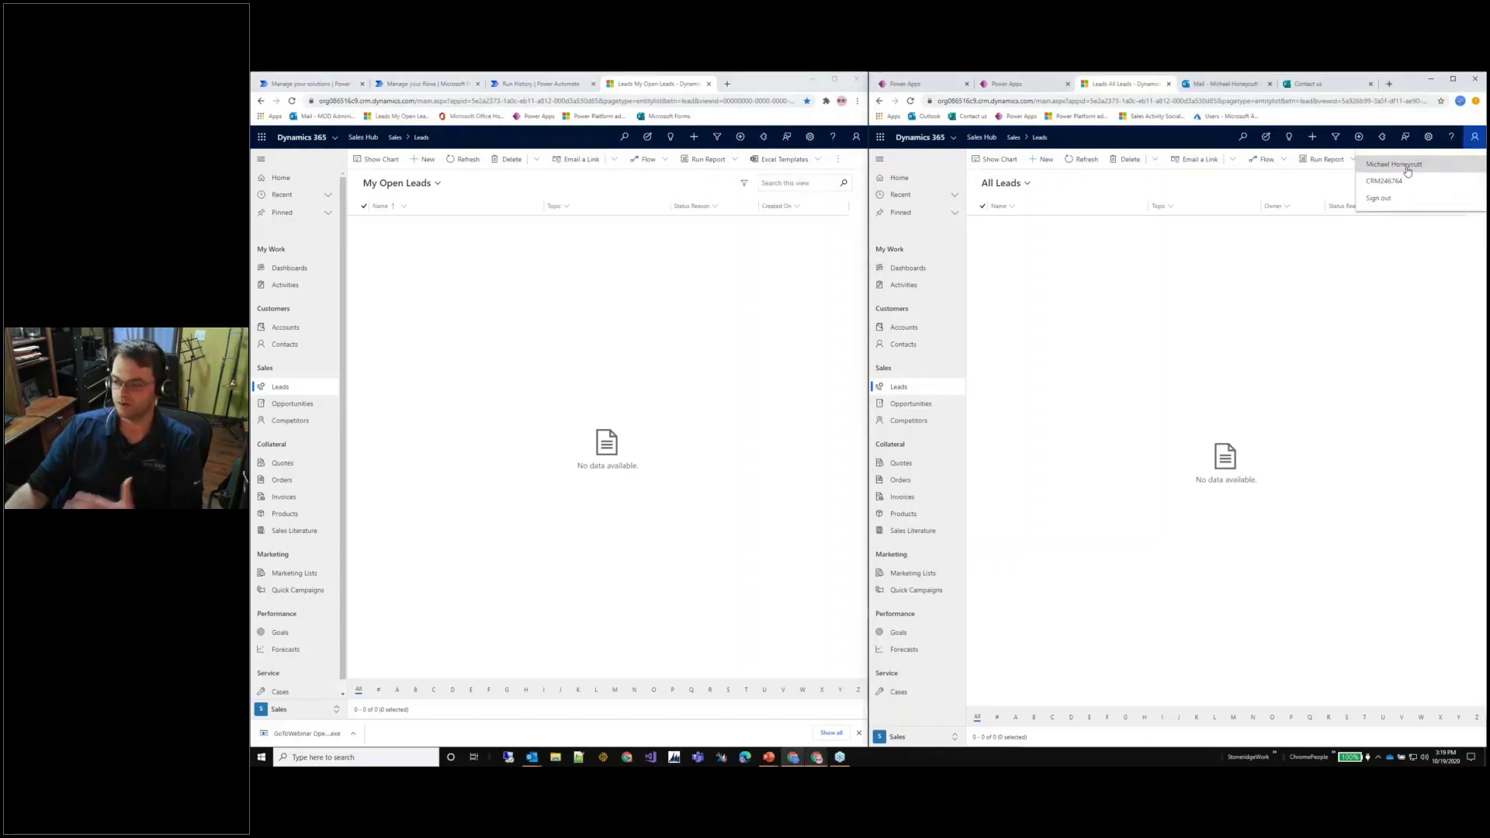
pyautogui.click(855, 137)
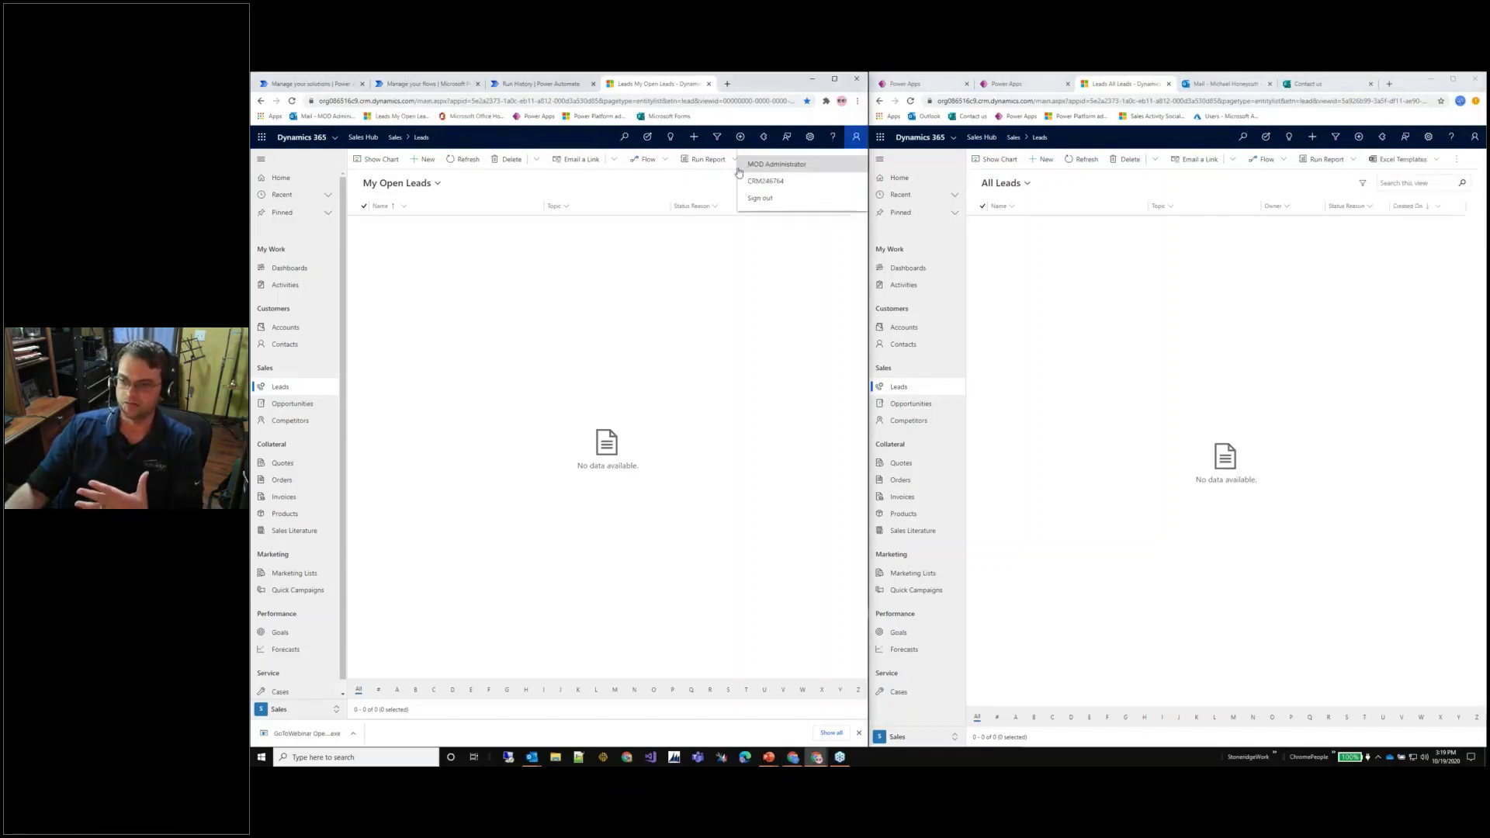
pyautogui.click(675, 185)
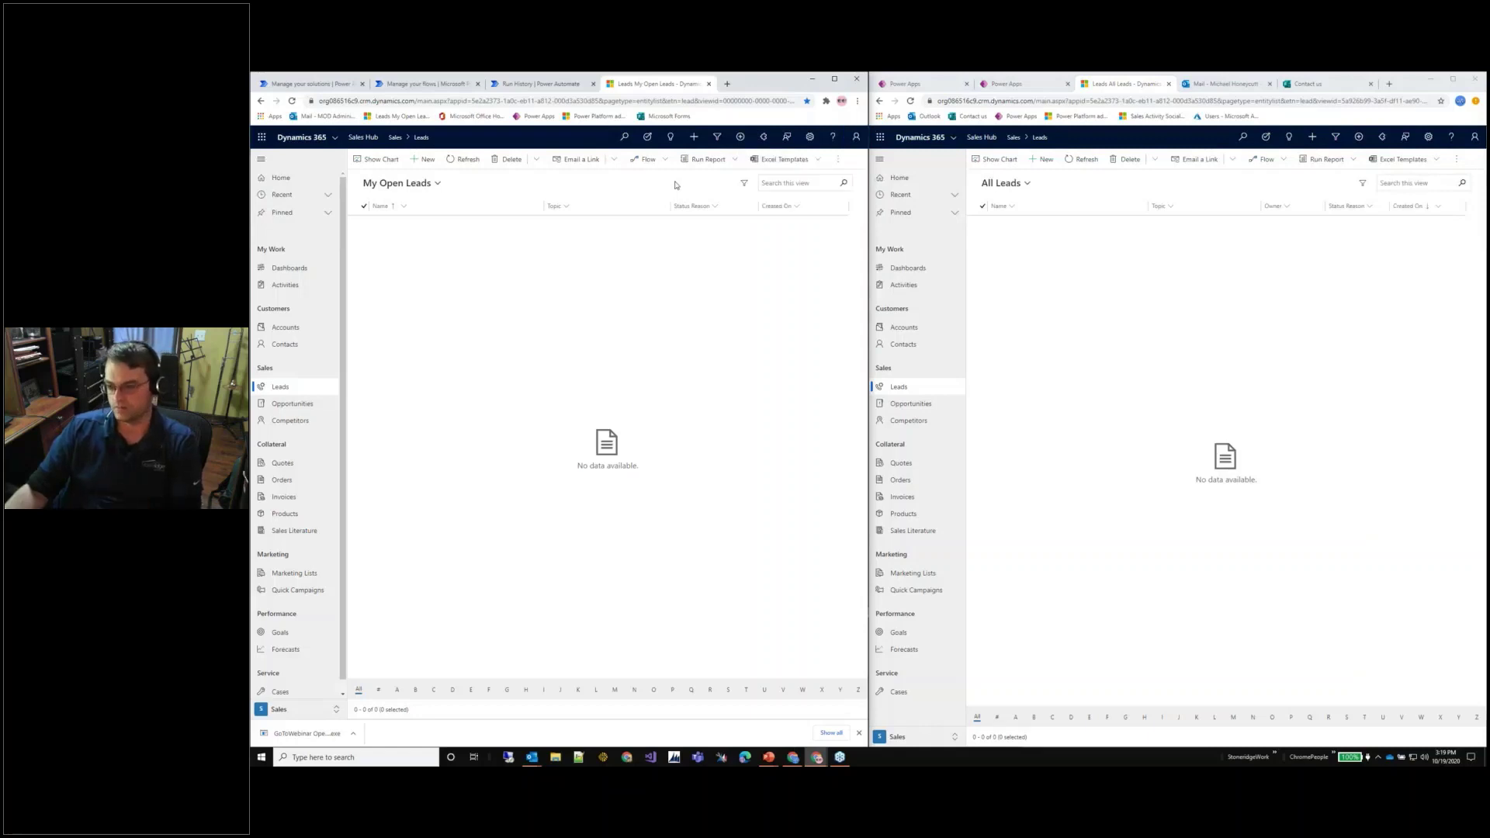
# Load the Power Apps maker portal, make.powerapps.com, in place of the Contact Us - Form Submission flow page.
pyautogui.click(411, 86)
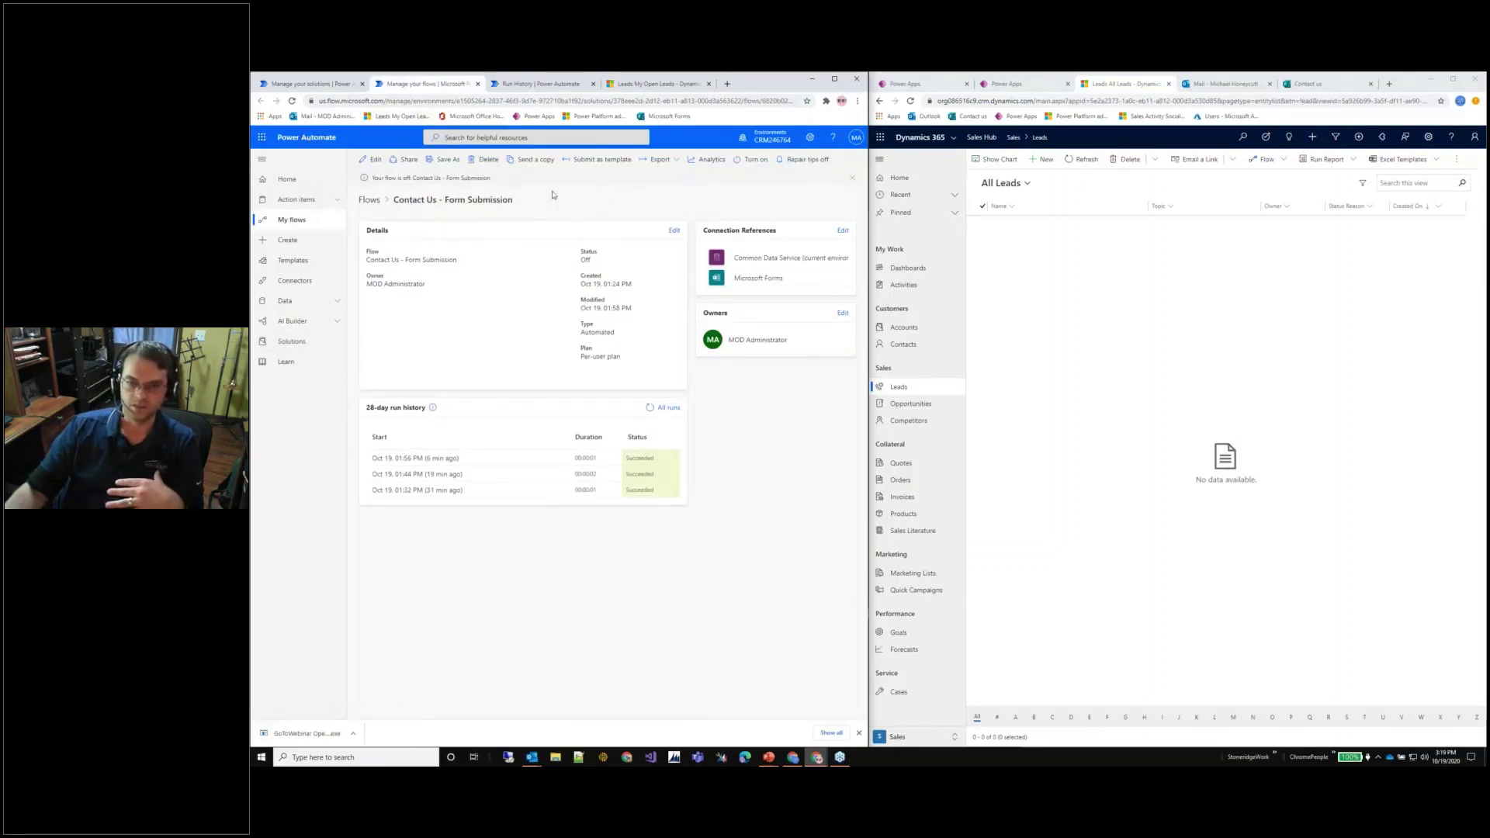
pyautogui.click(555, 101)
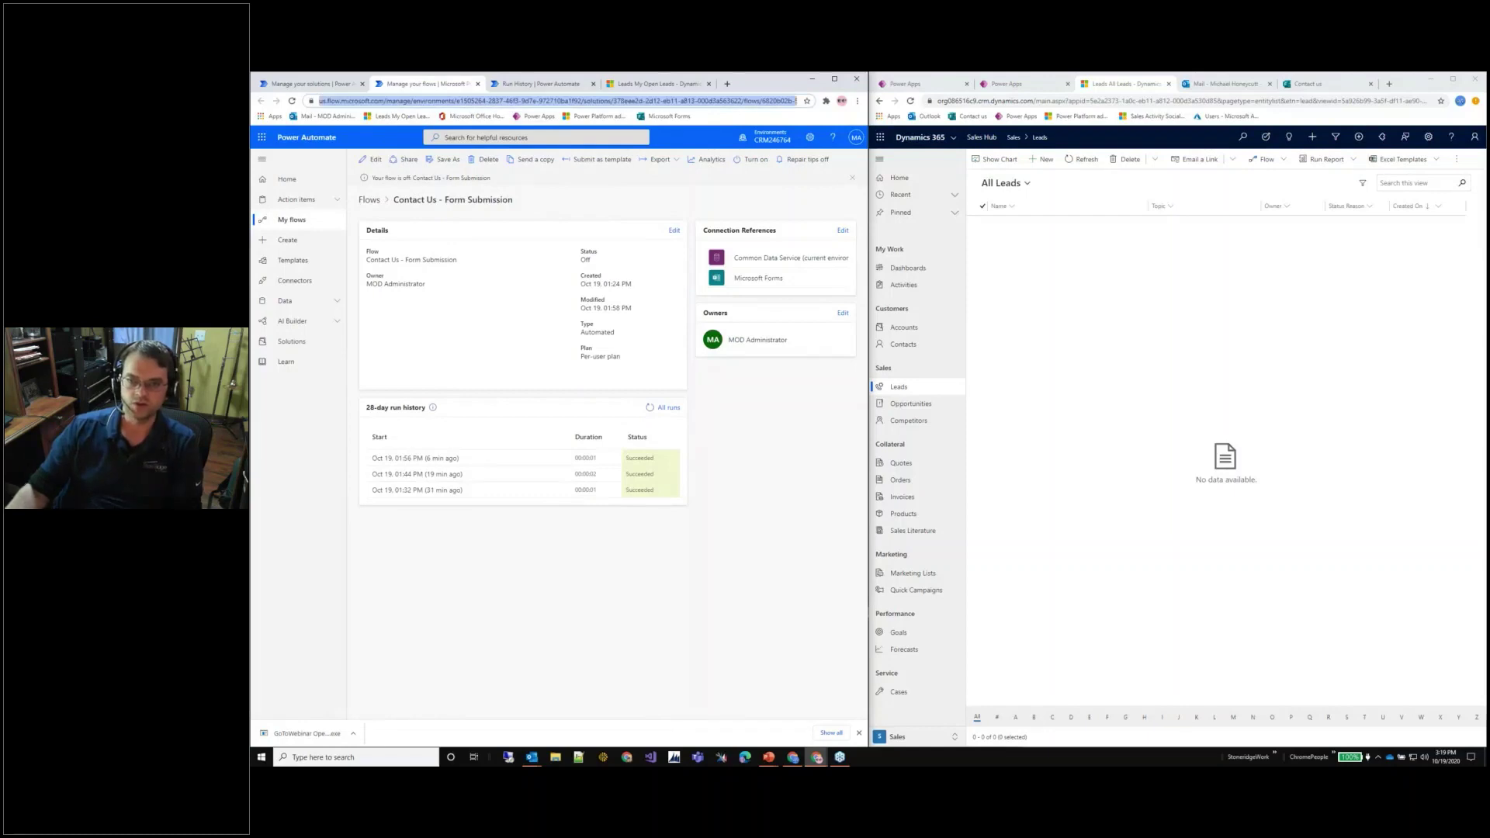
pyautogui.write('make')
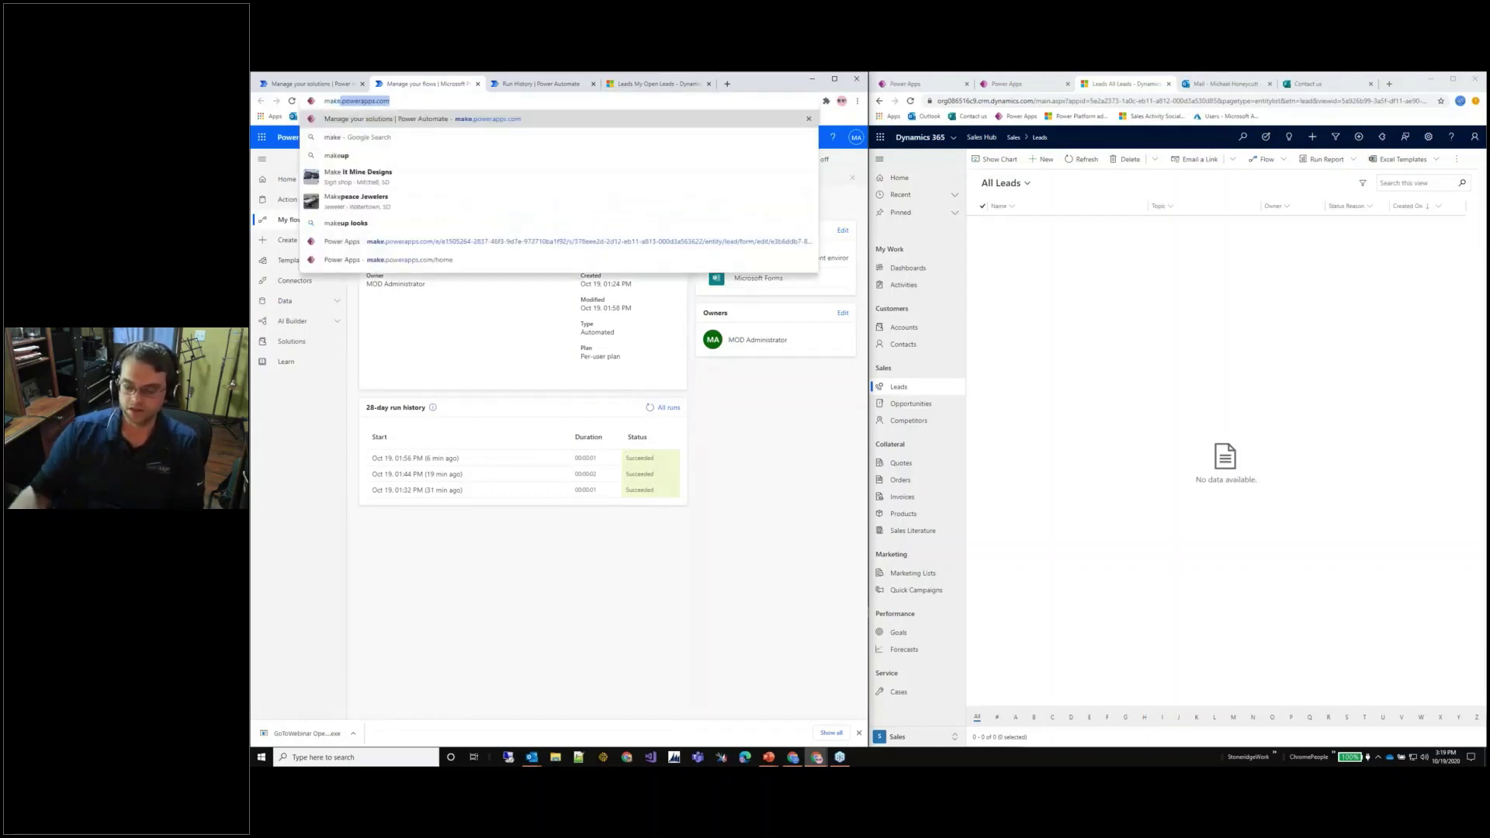
pyautogui.press('Return')
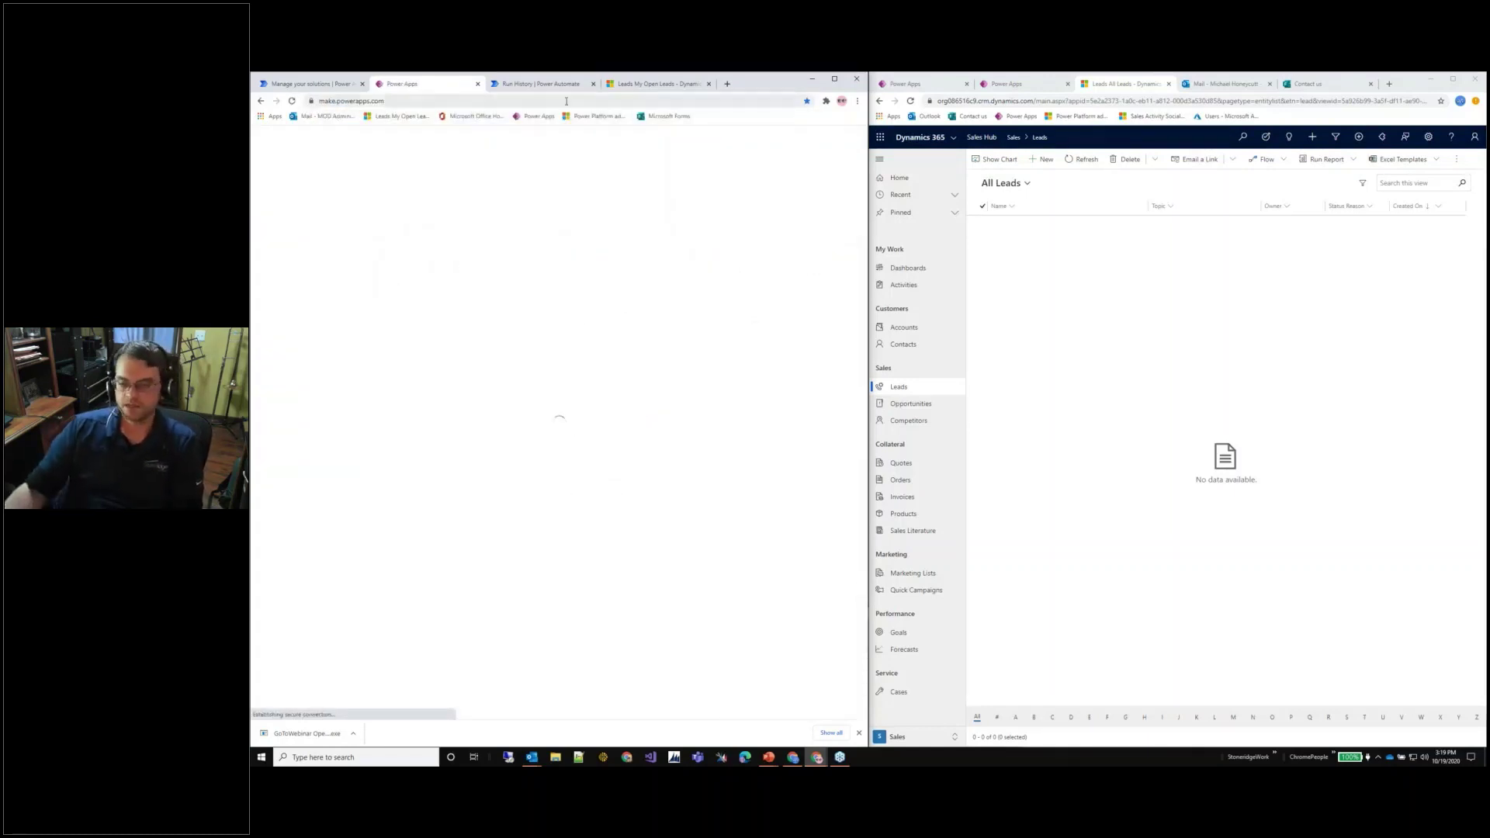
pyautogui.click(566, 101)
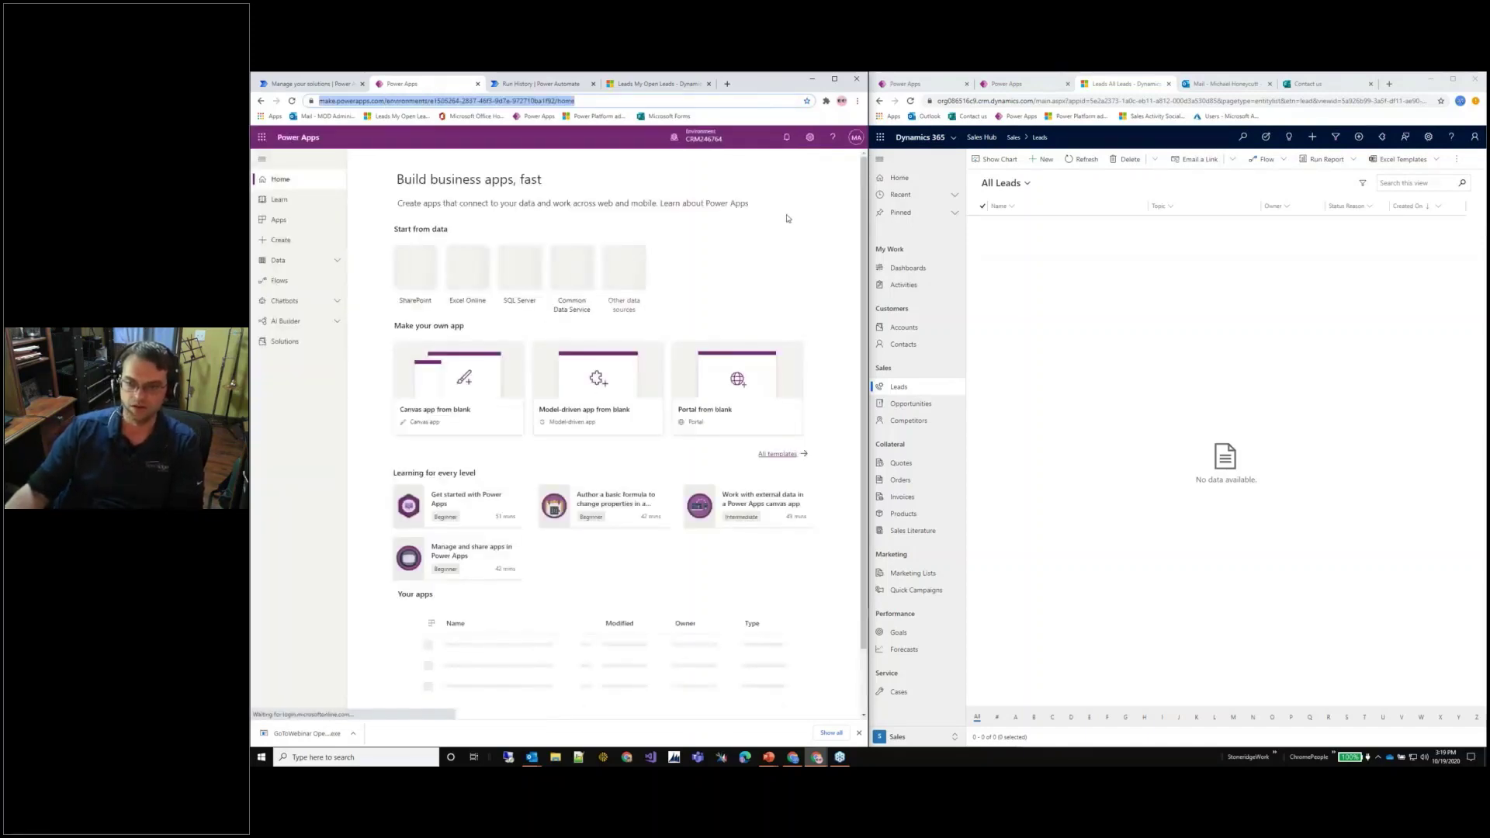
# Check the available environments and the flows page, and bring up the environment's list of solutions.
pyautogui.click(710, 135)
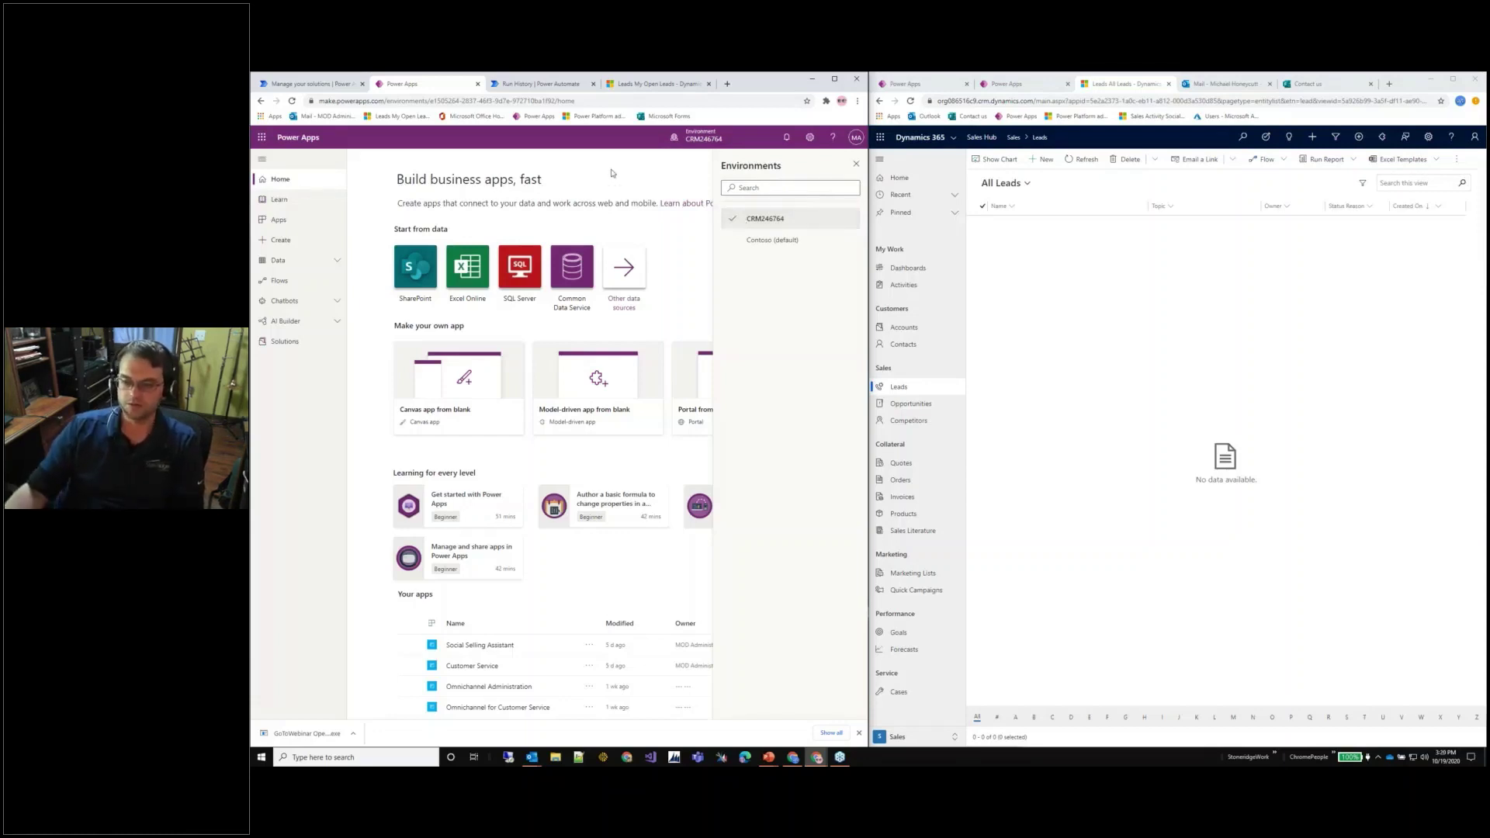
pyautogui.click(285, 341)
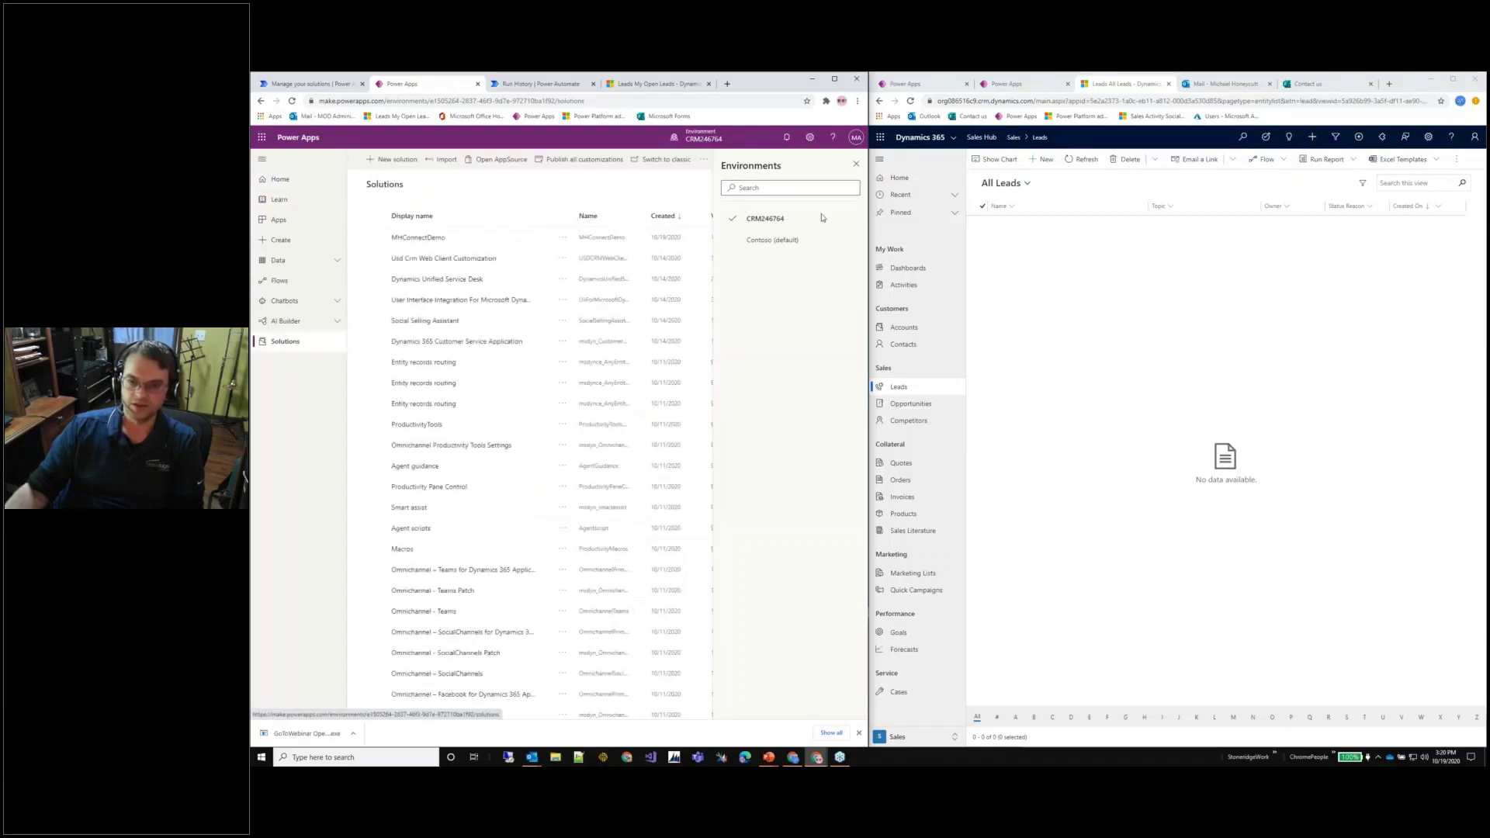
pyautogui.click(856, 163)
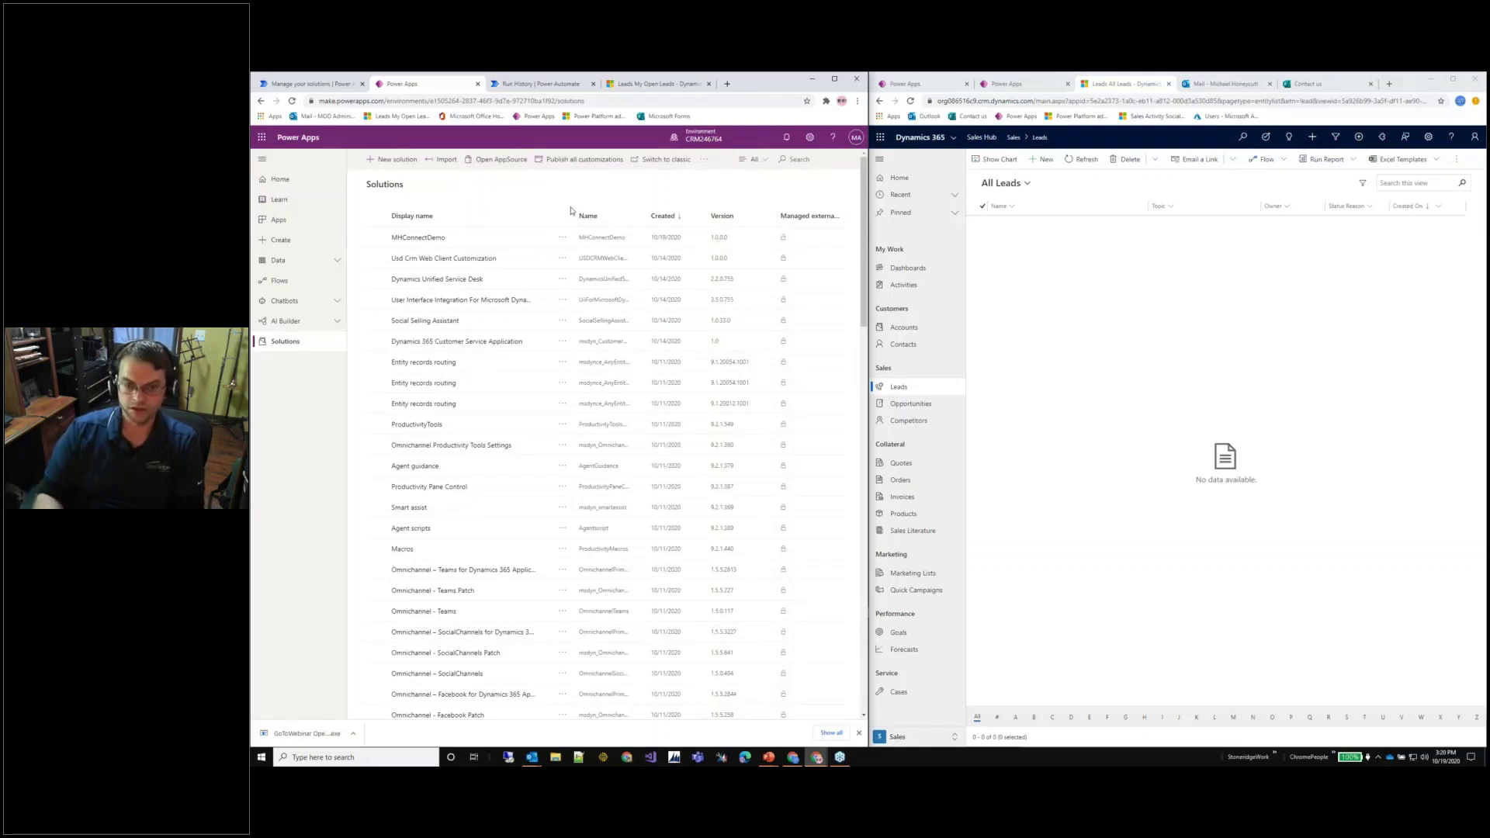
pyautogui.click(280, 284)
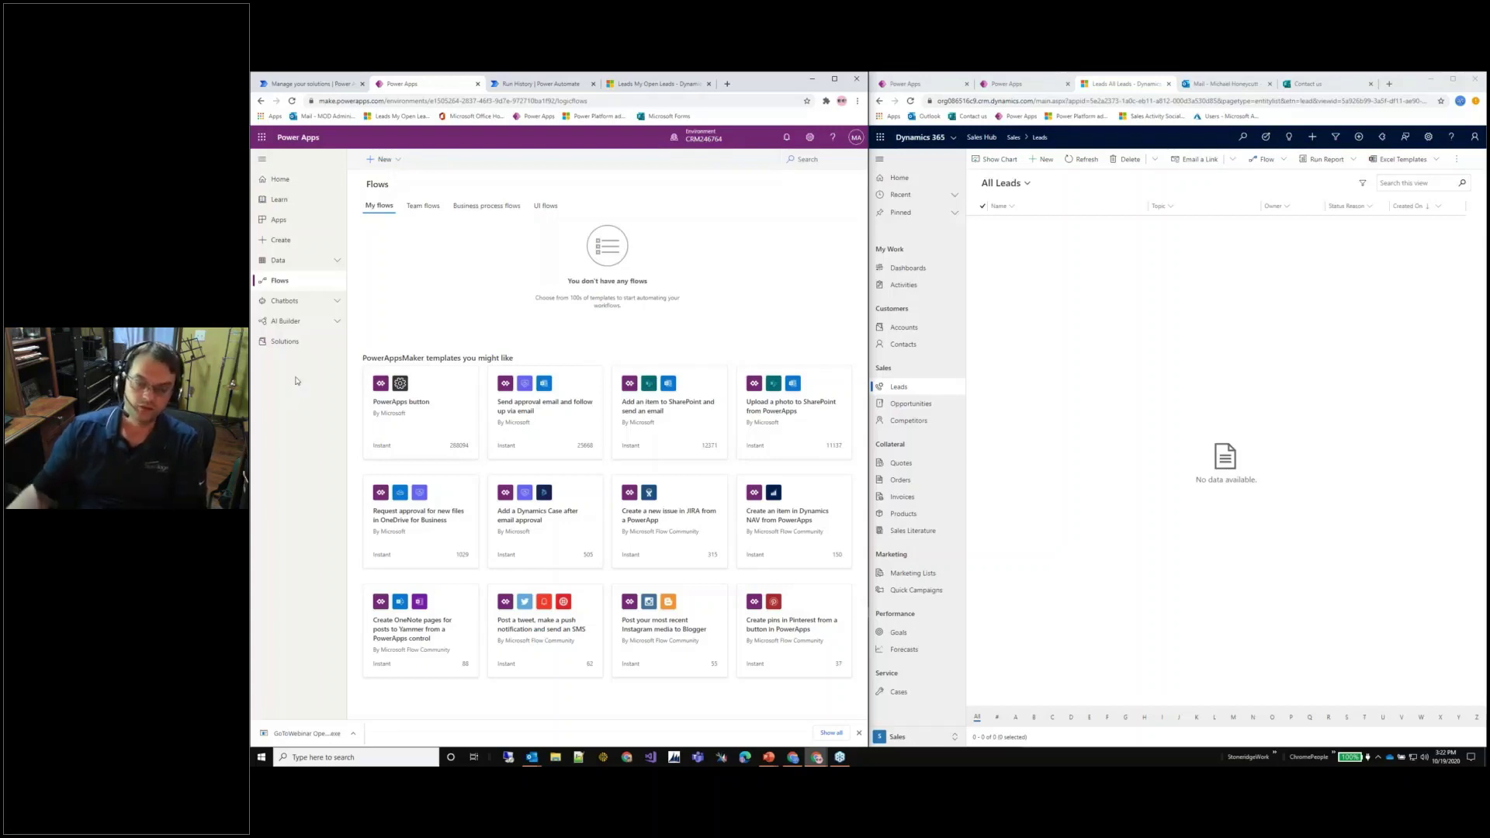
pyautogui.click(295, 346)
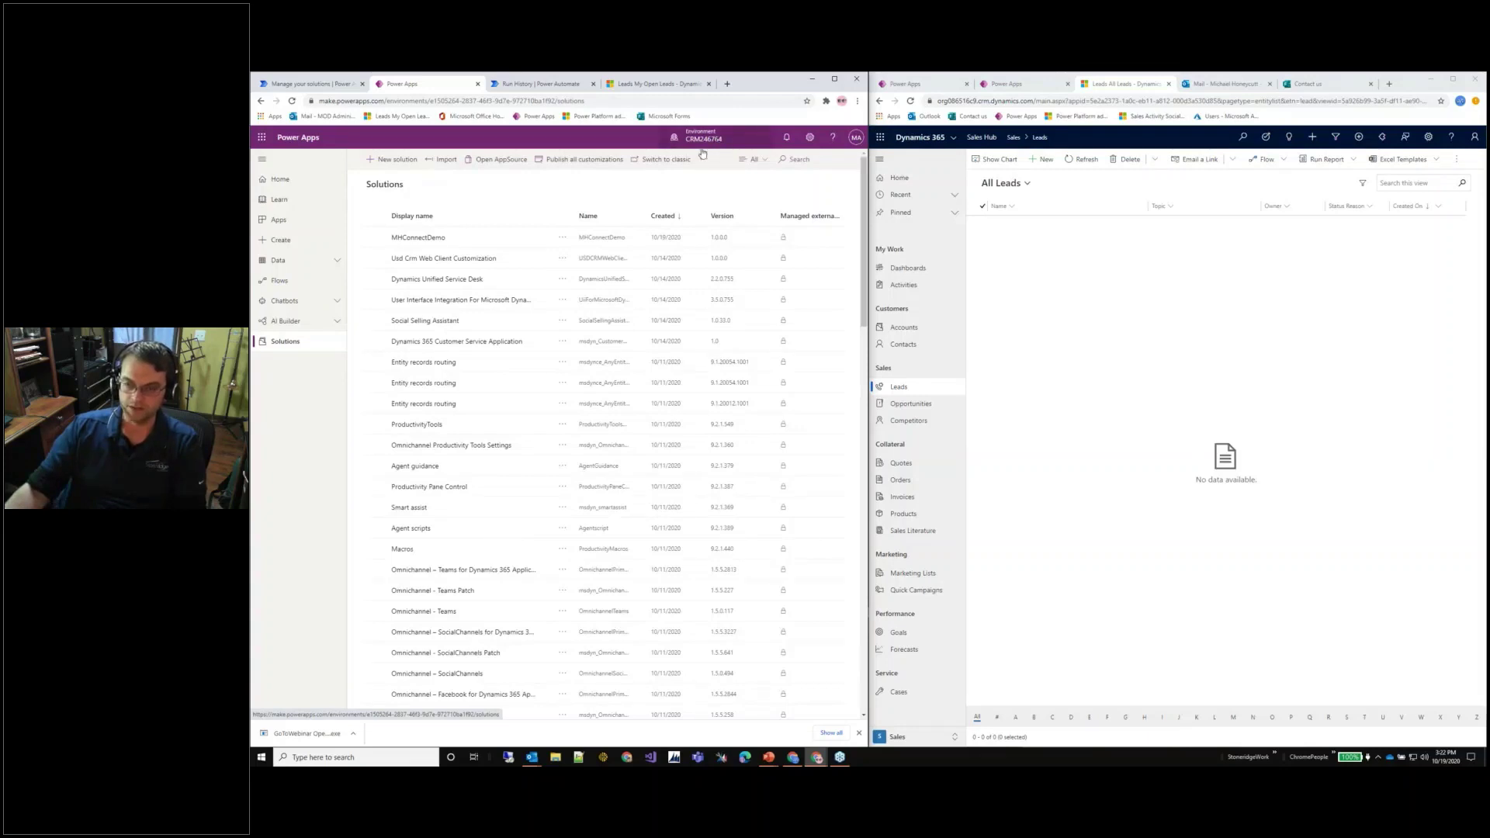
# Create a new flow inside the MHConnectDemo solution.
pyautogui.click(417, 239)
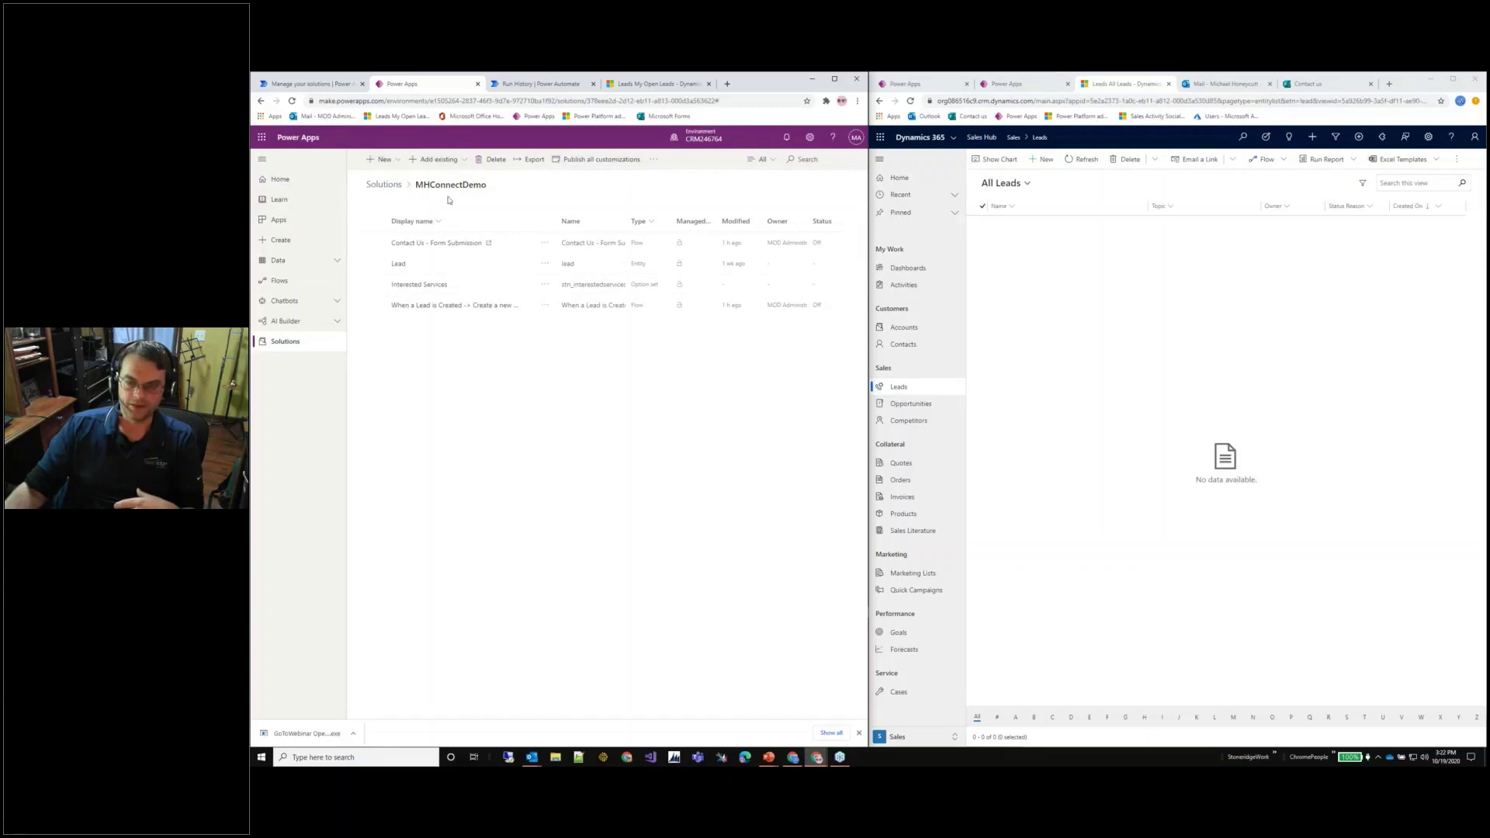
pyautogui.click(402, 166)
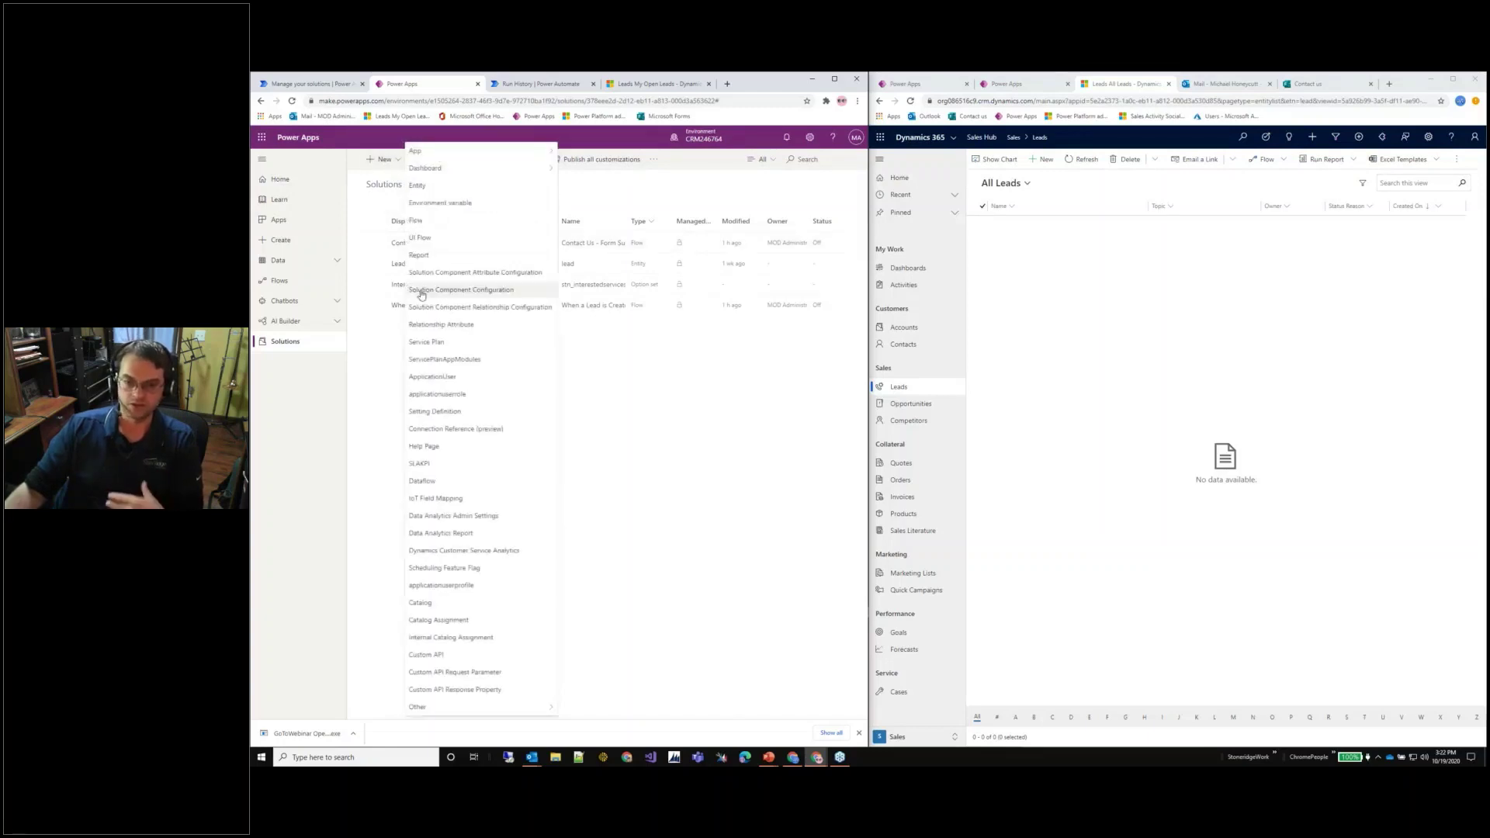
pyautogui.click(416, 221)
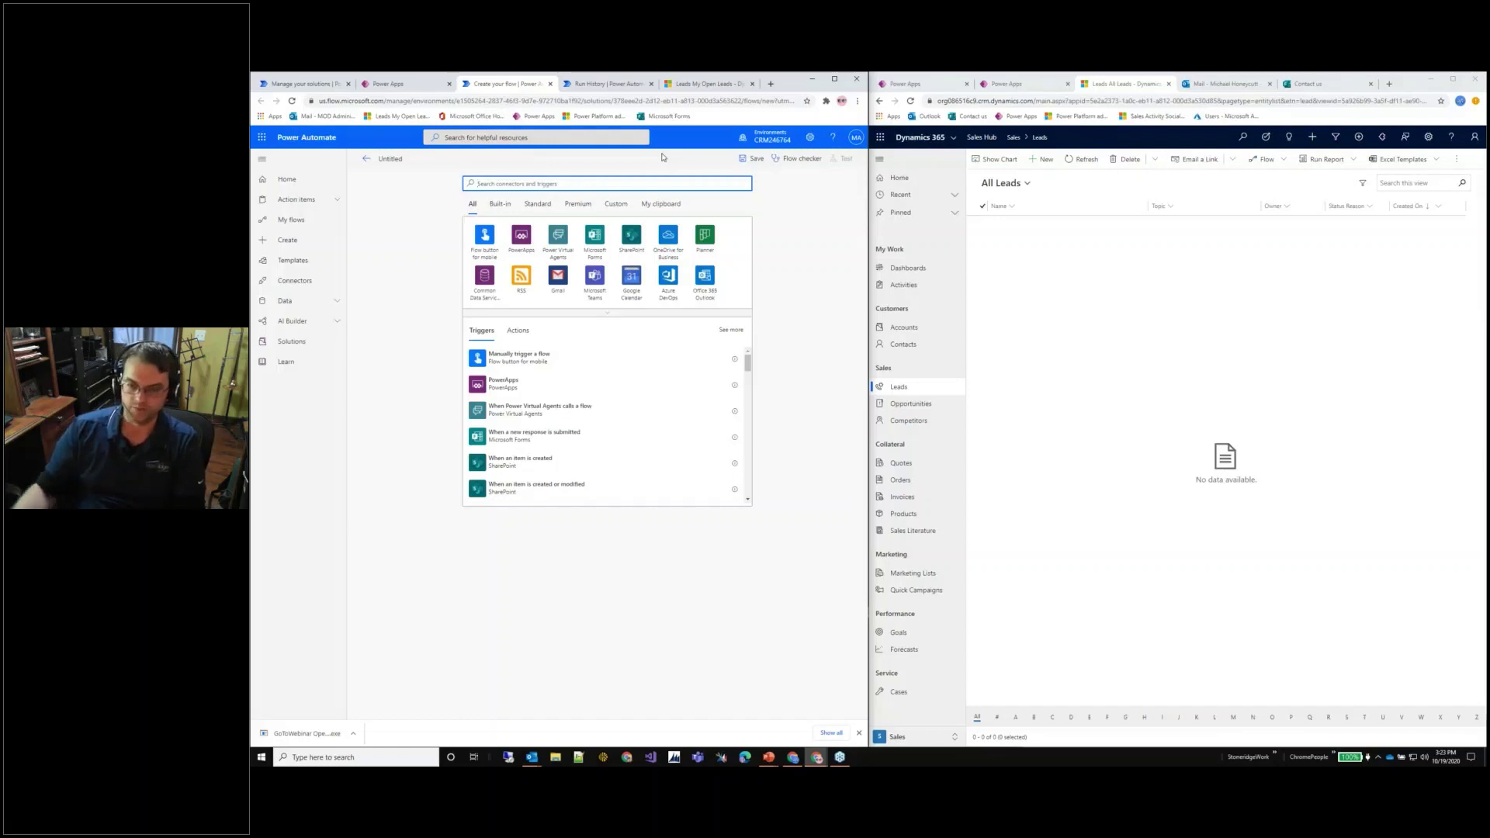
# Review the Use Case Breakdown slide about the lead intake process in the presentation and return to the new flow.
pyautogui.click(805, 206)
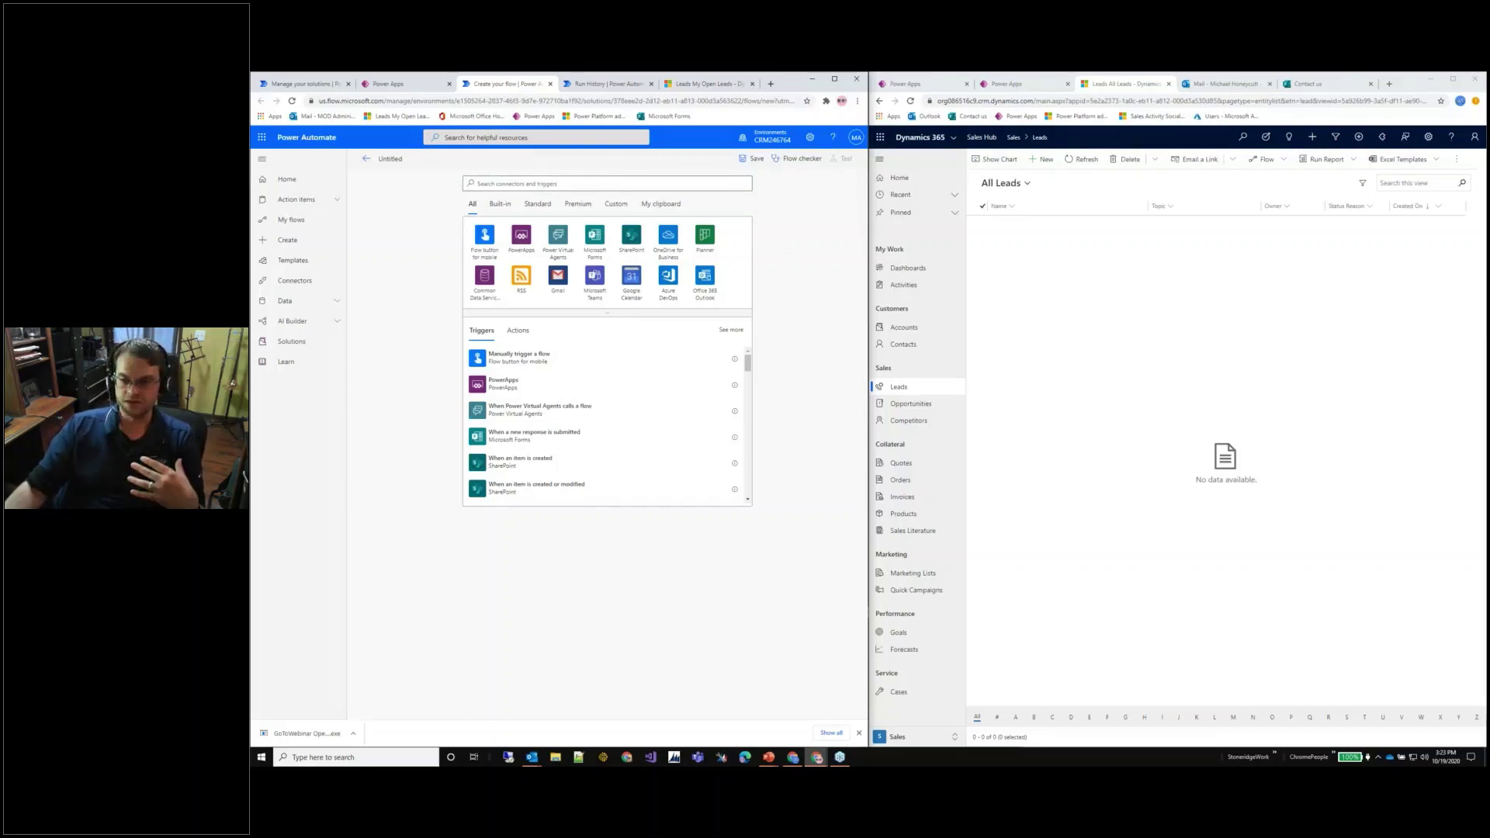
pyautogui.hotkey('alt', 'Tab')
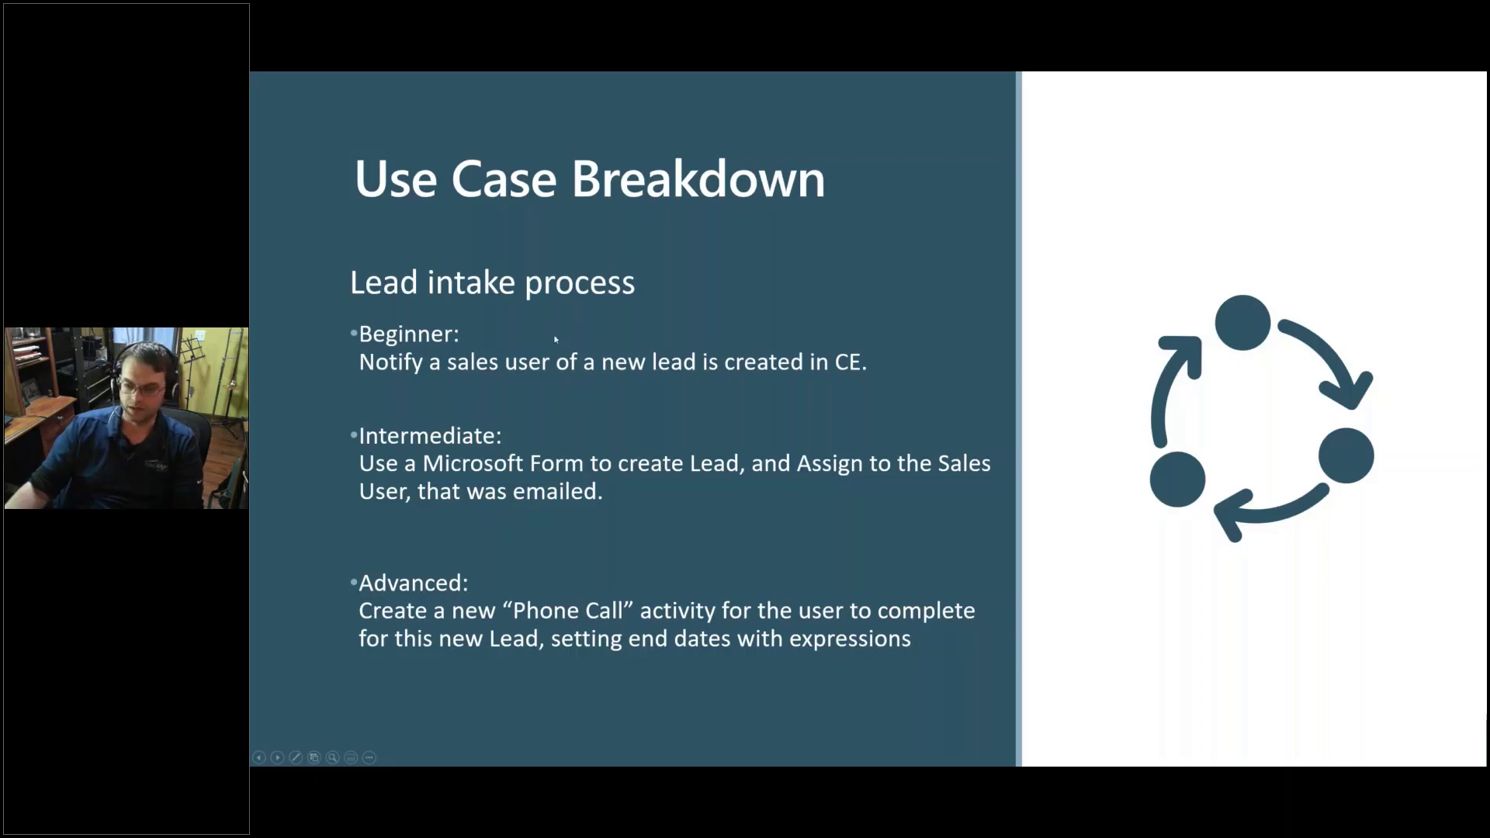
pyautogui.hotkey('alt', 'Tab')
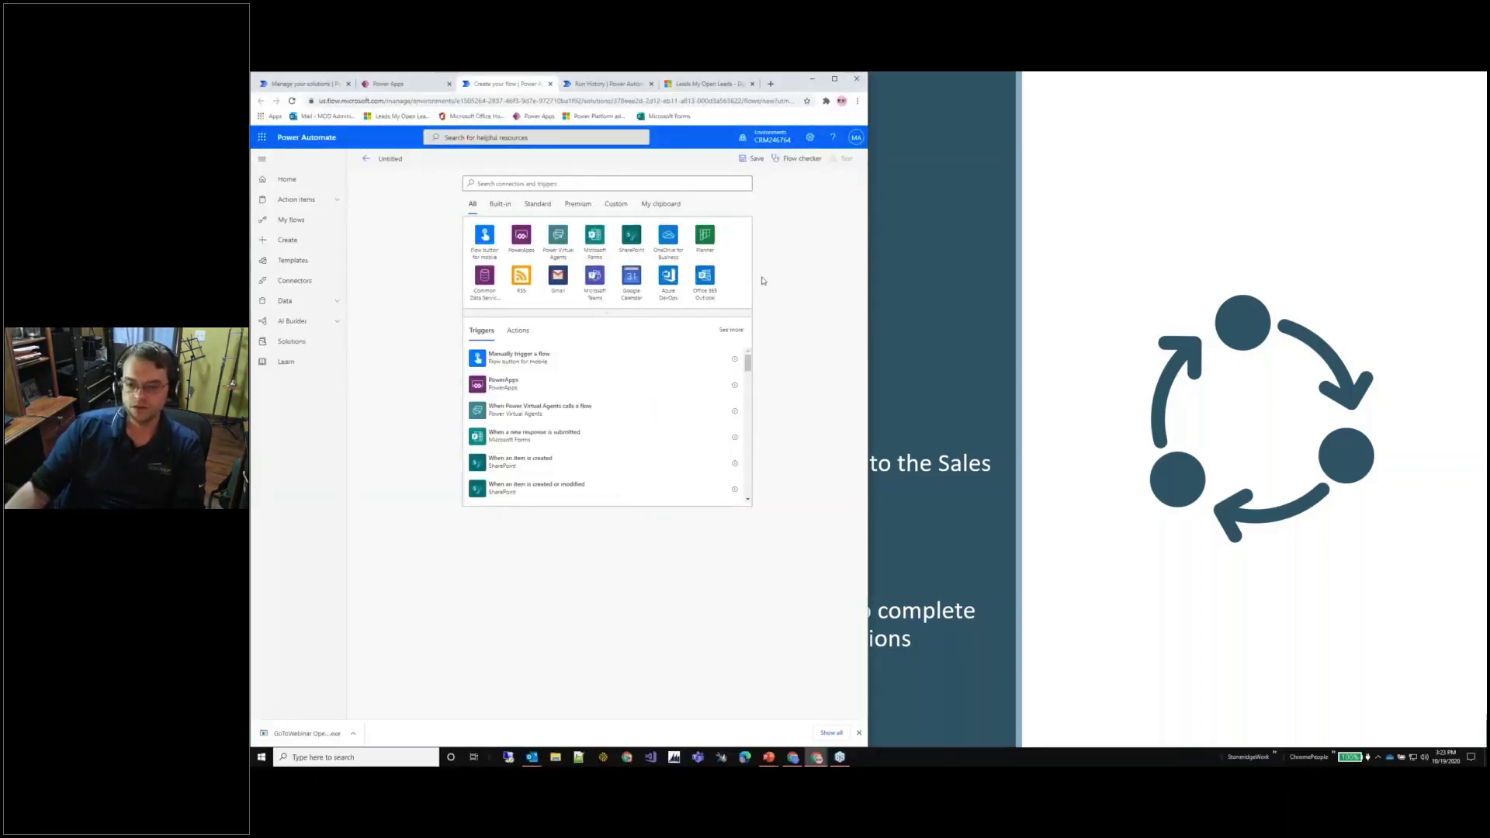
# Add the Common Data Service (current environment) trigger "When a record is created, updated or deleted" to the flow.
pyautogui.click(635, 177)
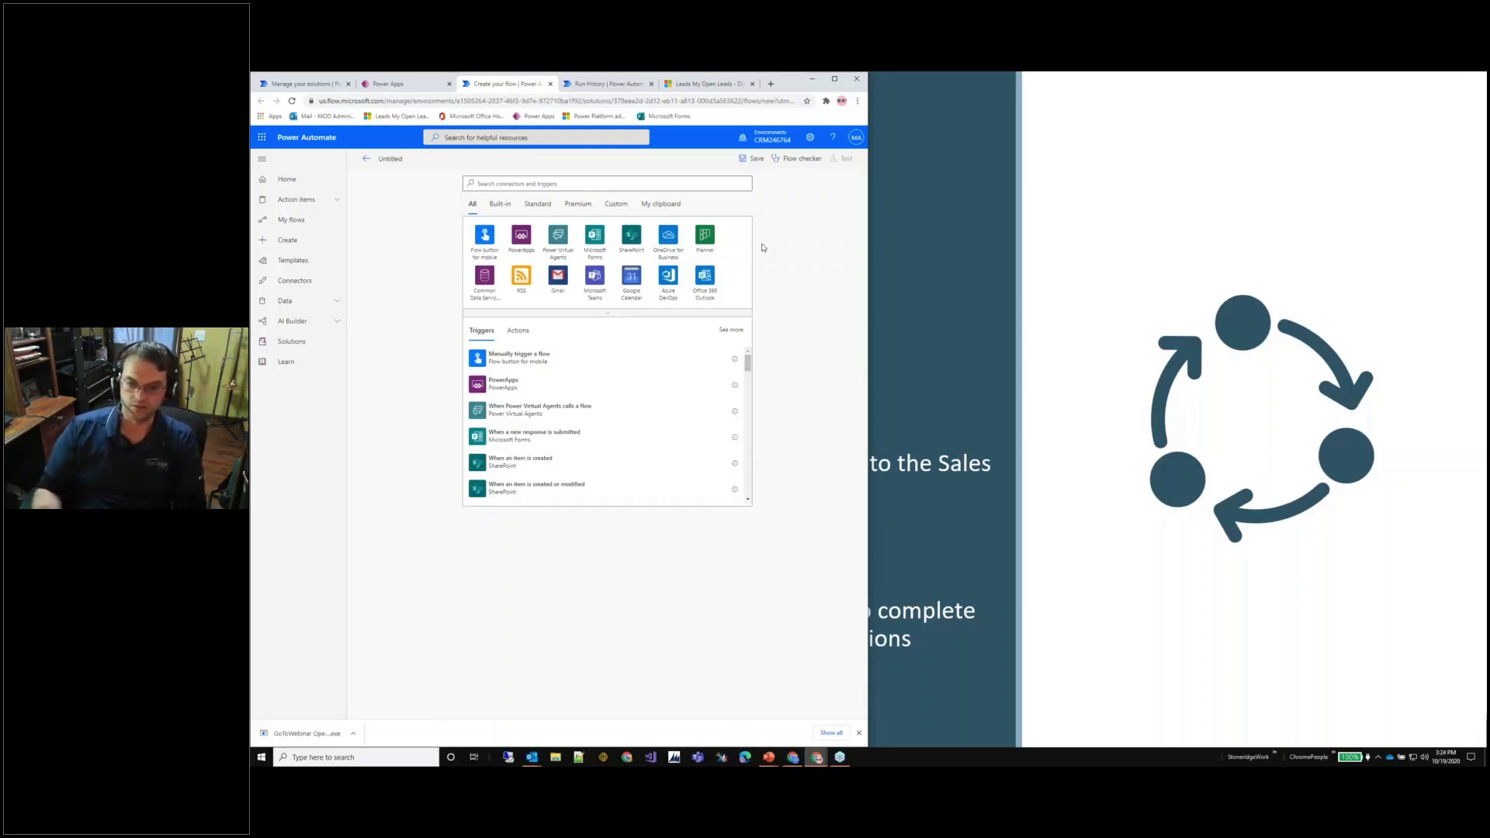
pyautogui.click(484, 277)
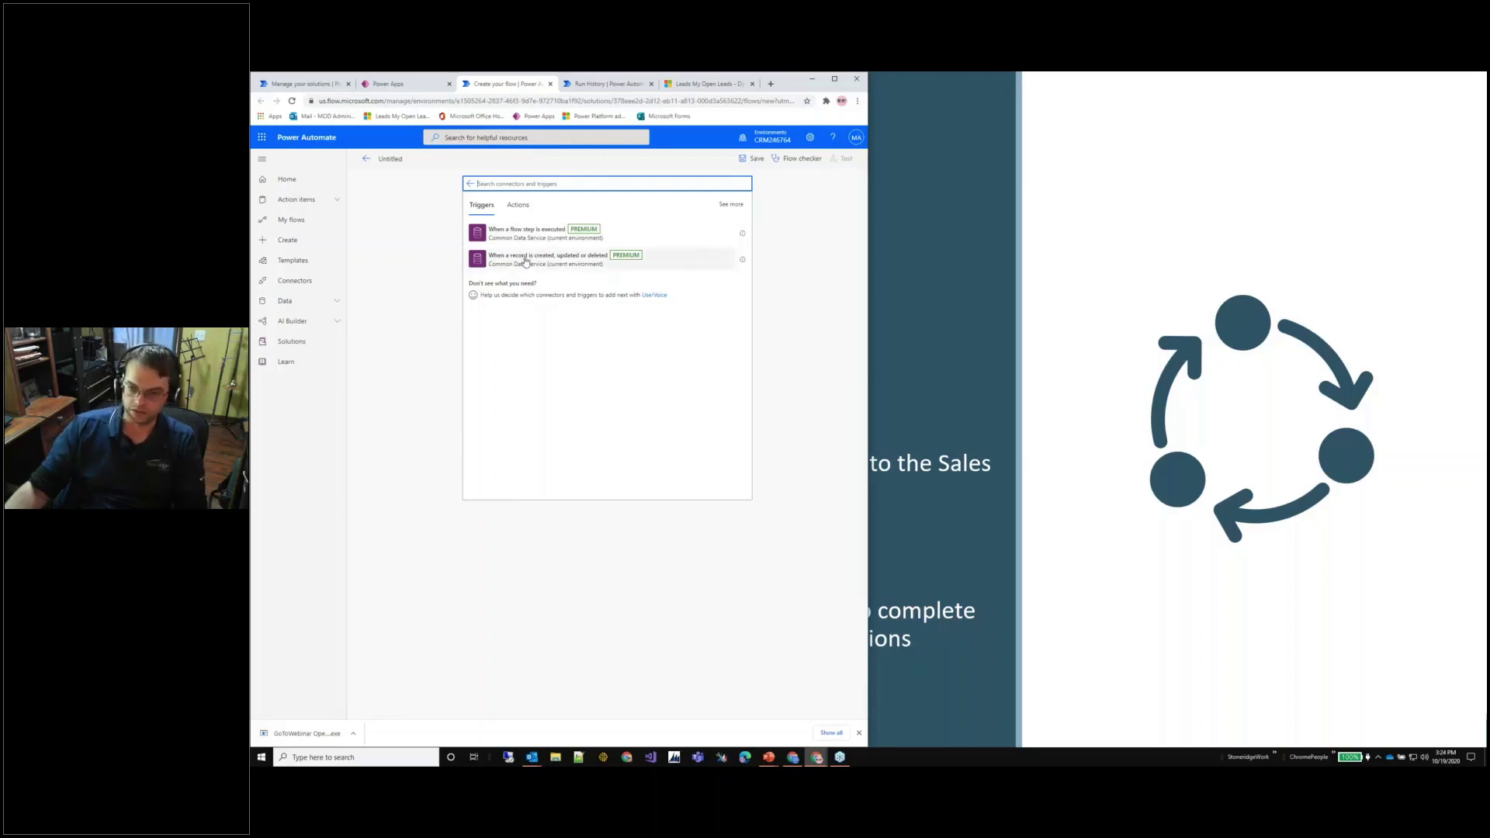
pyautogui.click(525, 262)
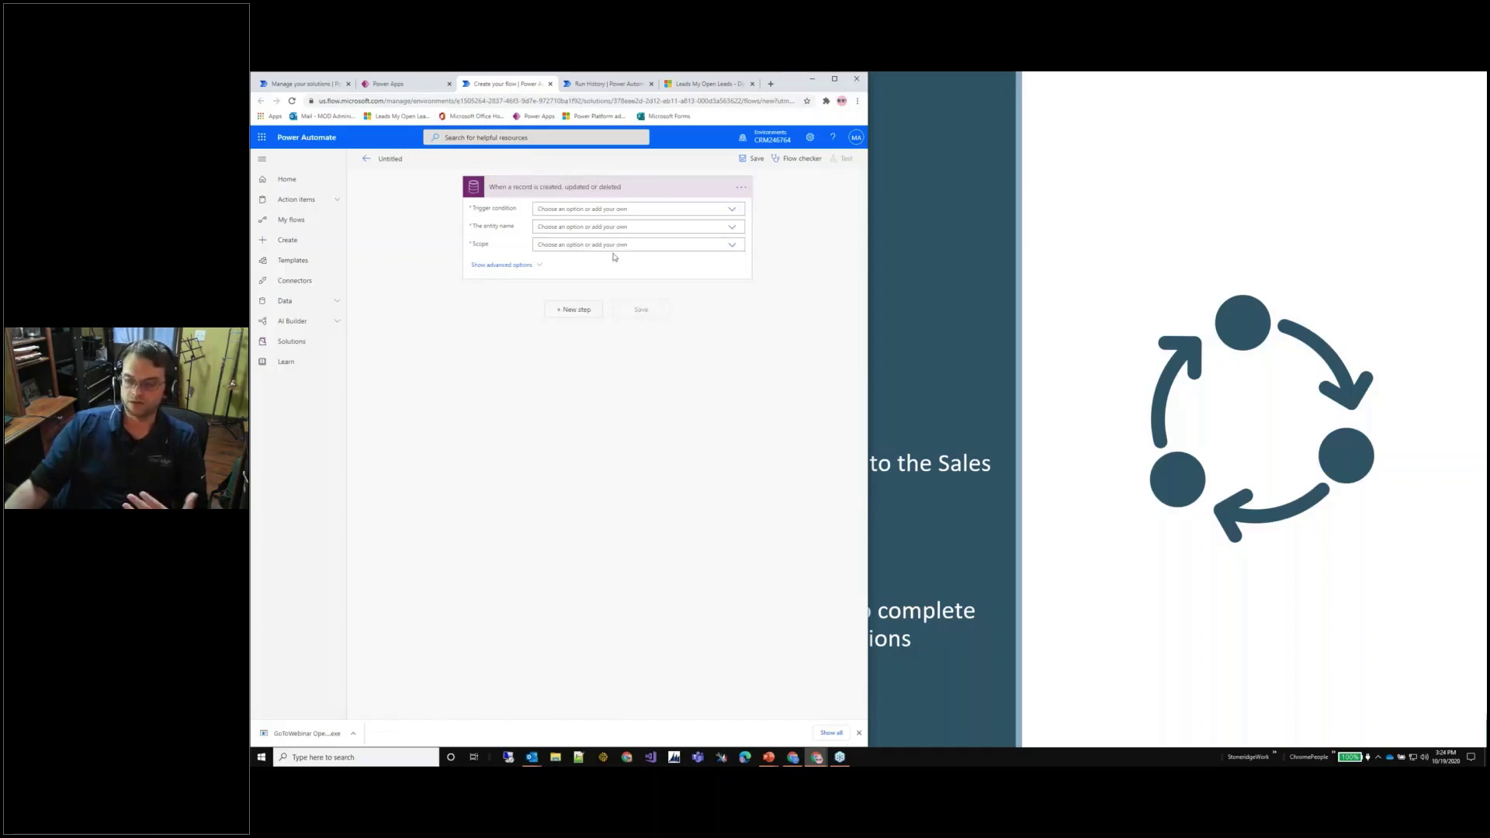
# Set the trigger condition to Create and the entity name to Leads.
pyautogui.click(730, 211)
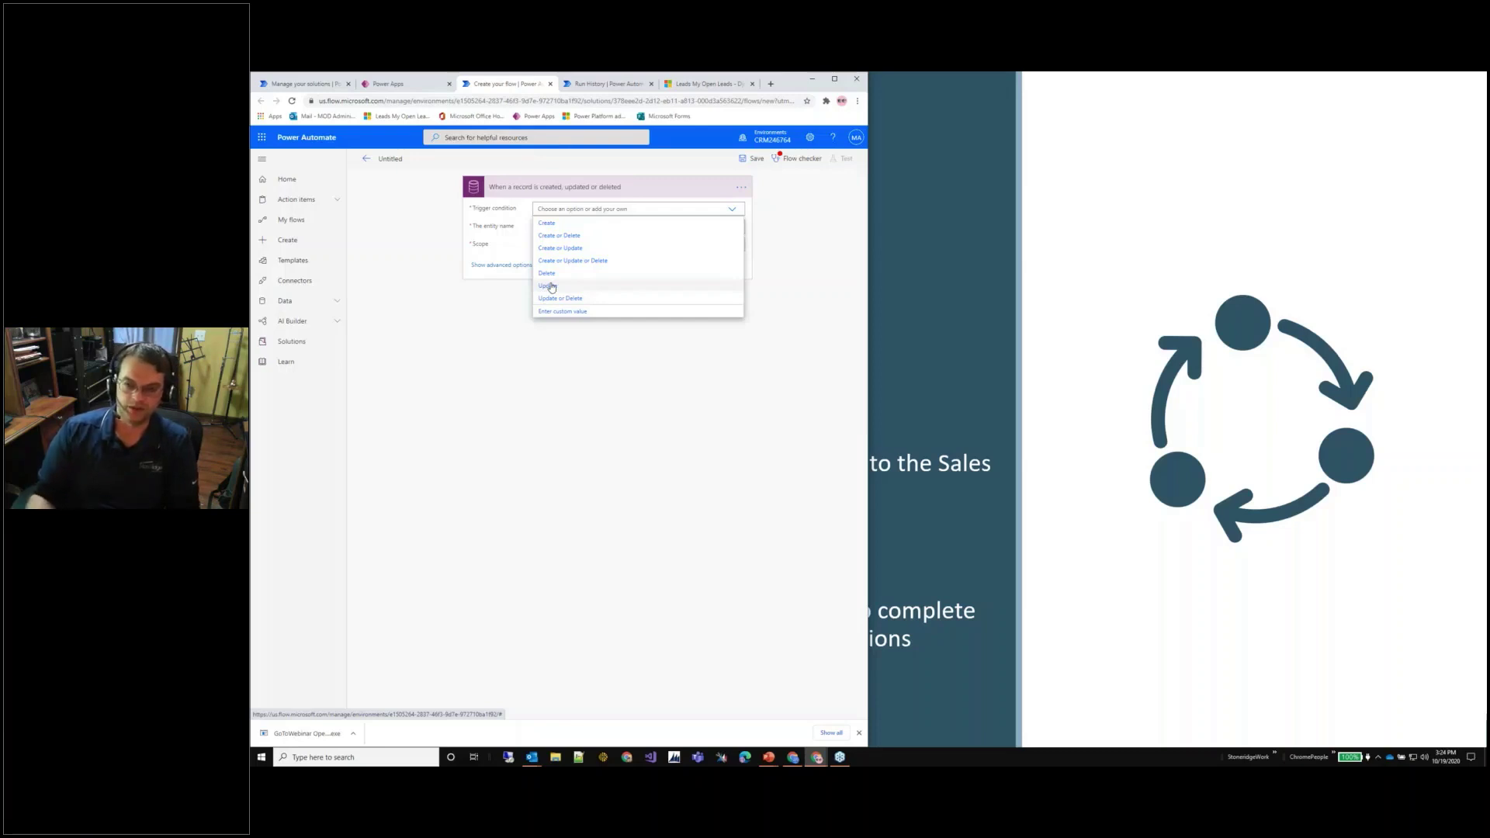
pyautogui.click(795, 219)
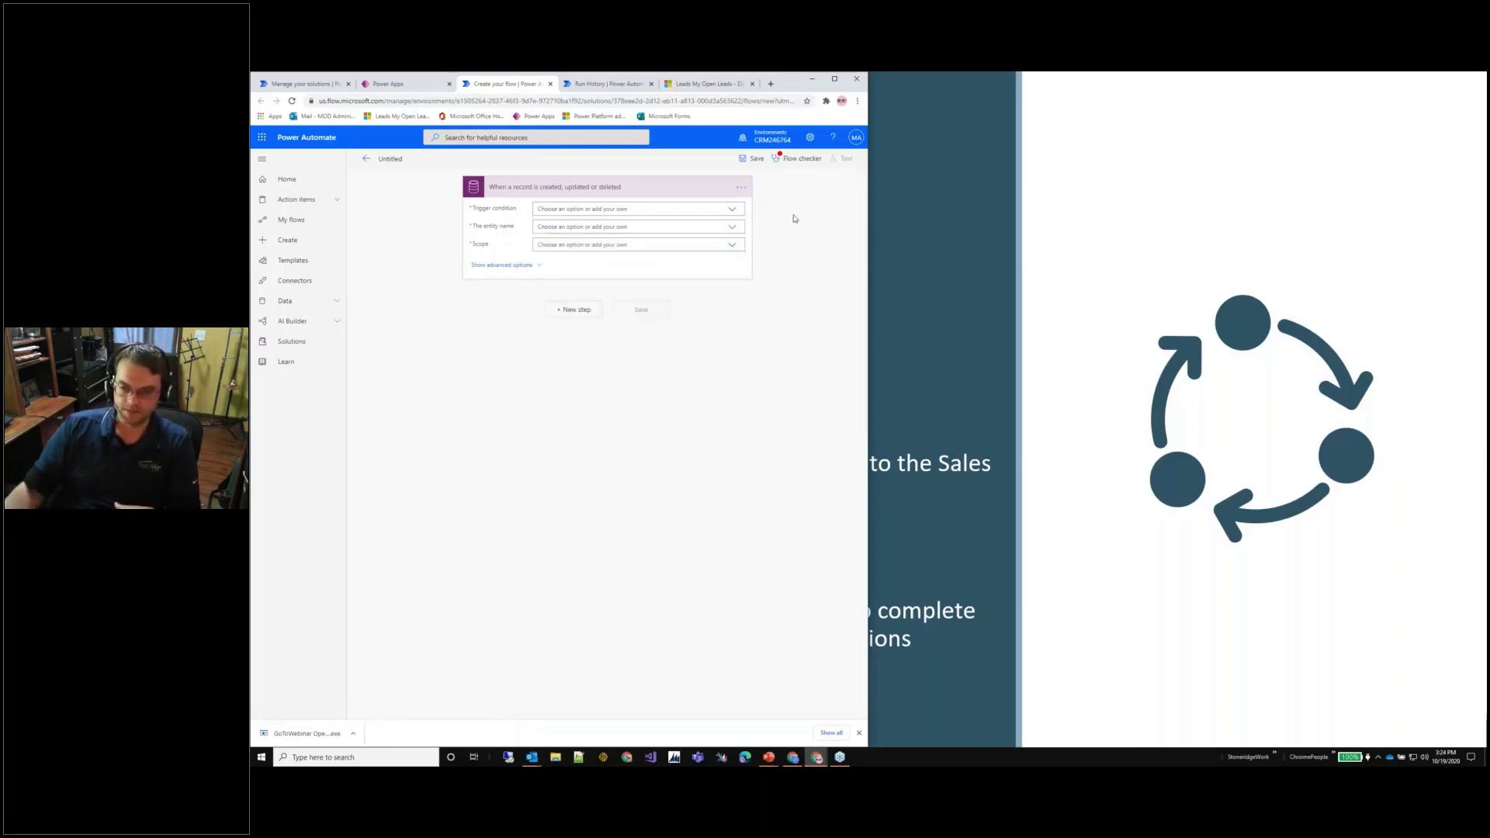
pyautogui.click(731, 209)
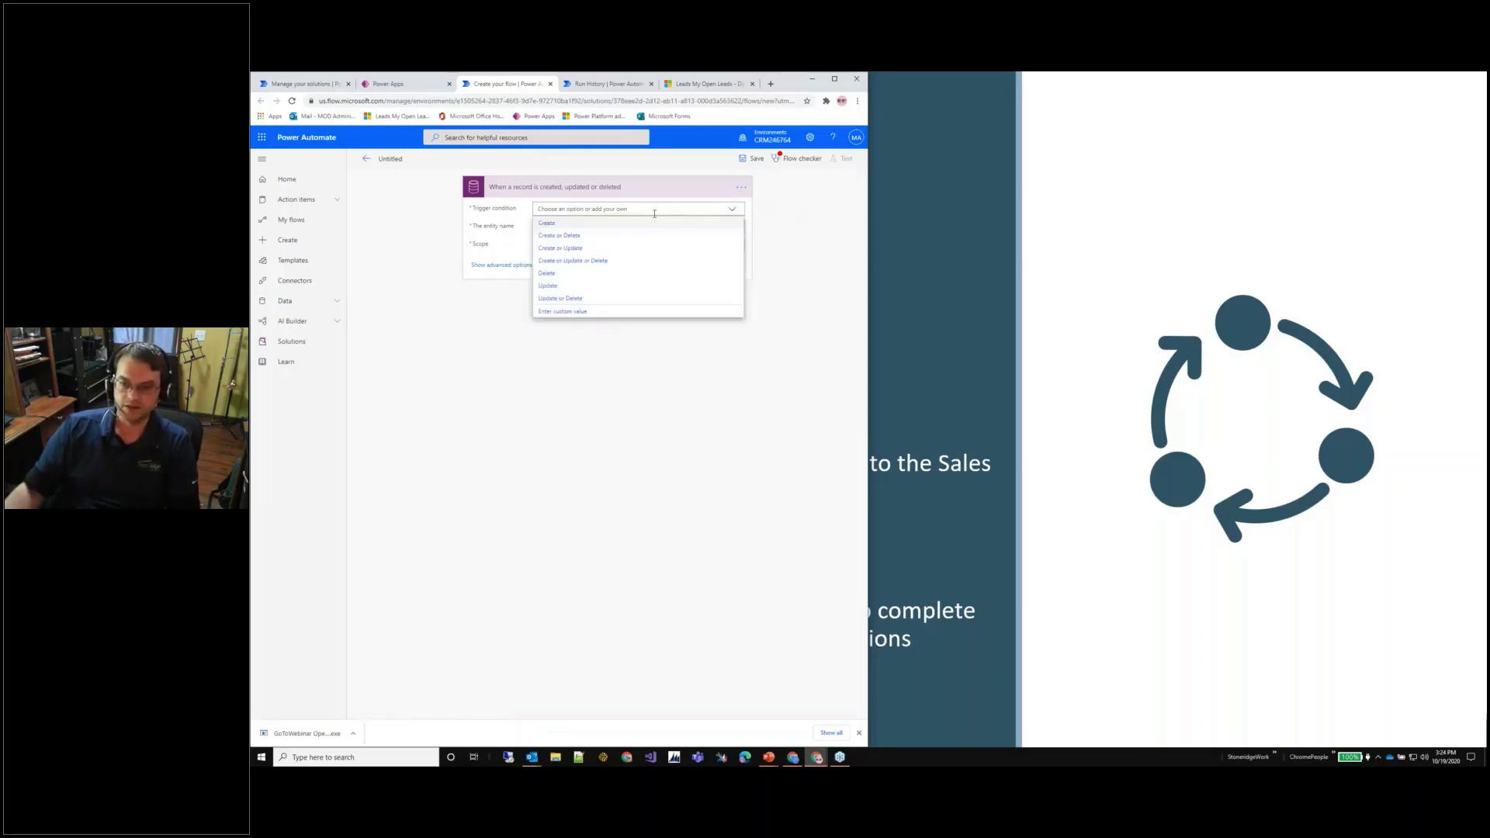
pyautogui.click(564, 226)
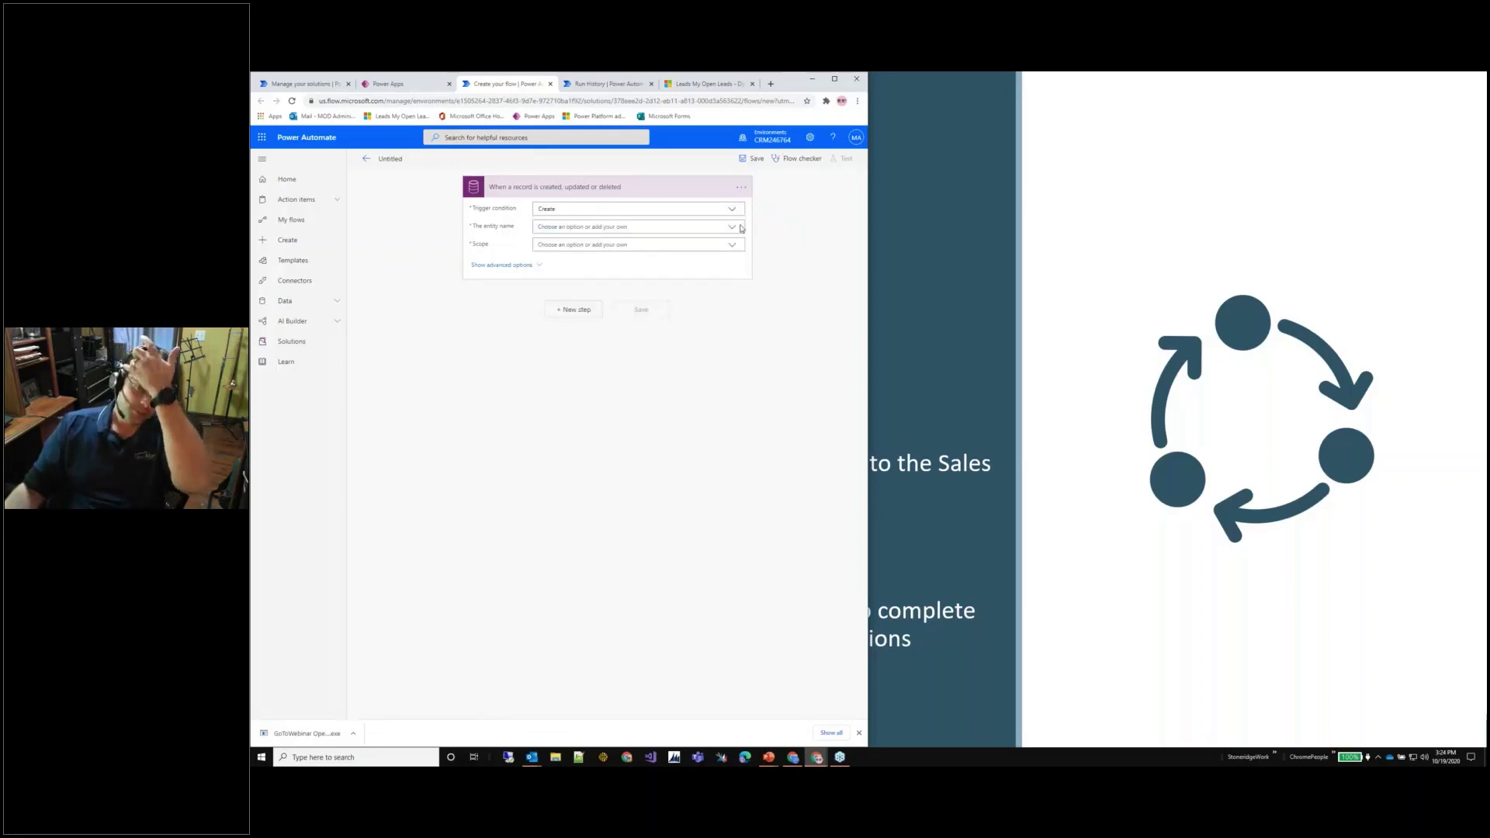
pyautogui.click(621, 226)
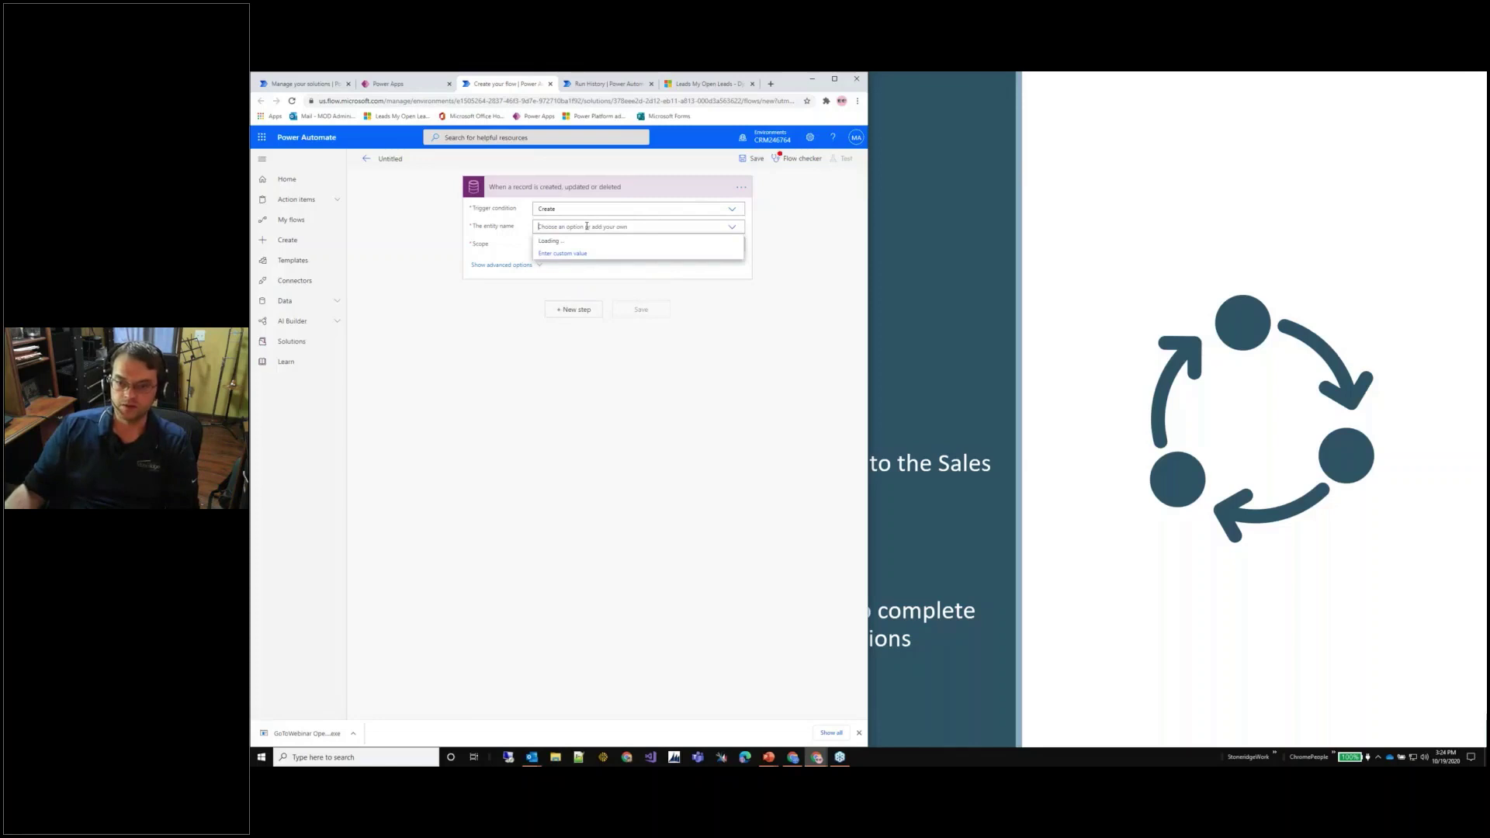
pyautogui.write('Lead')
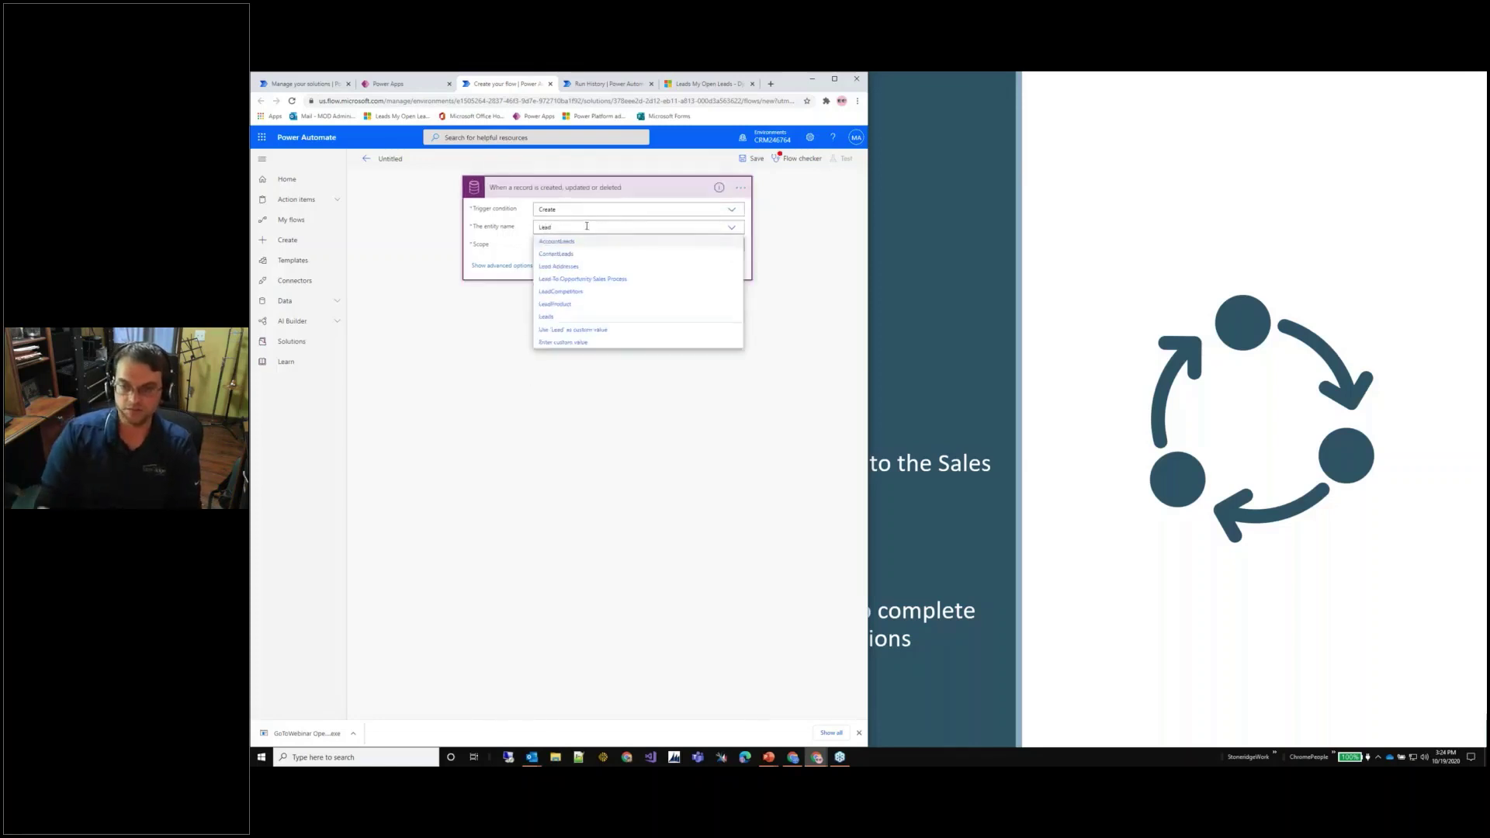
pyautogui.click(547, 316)
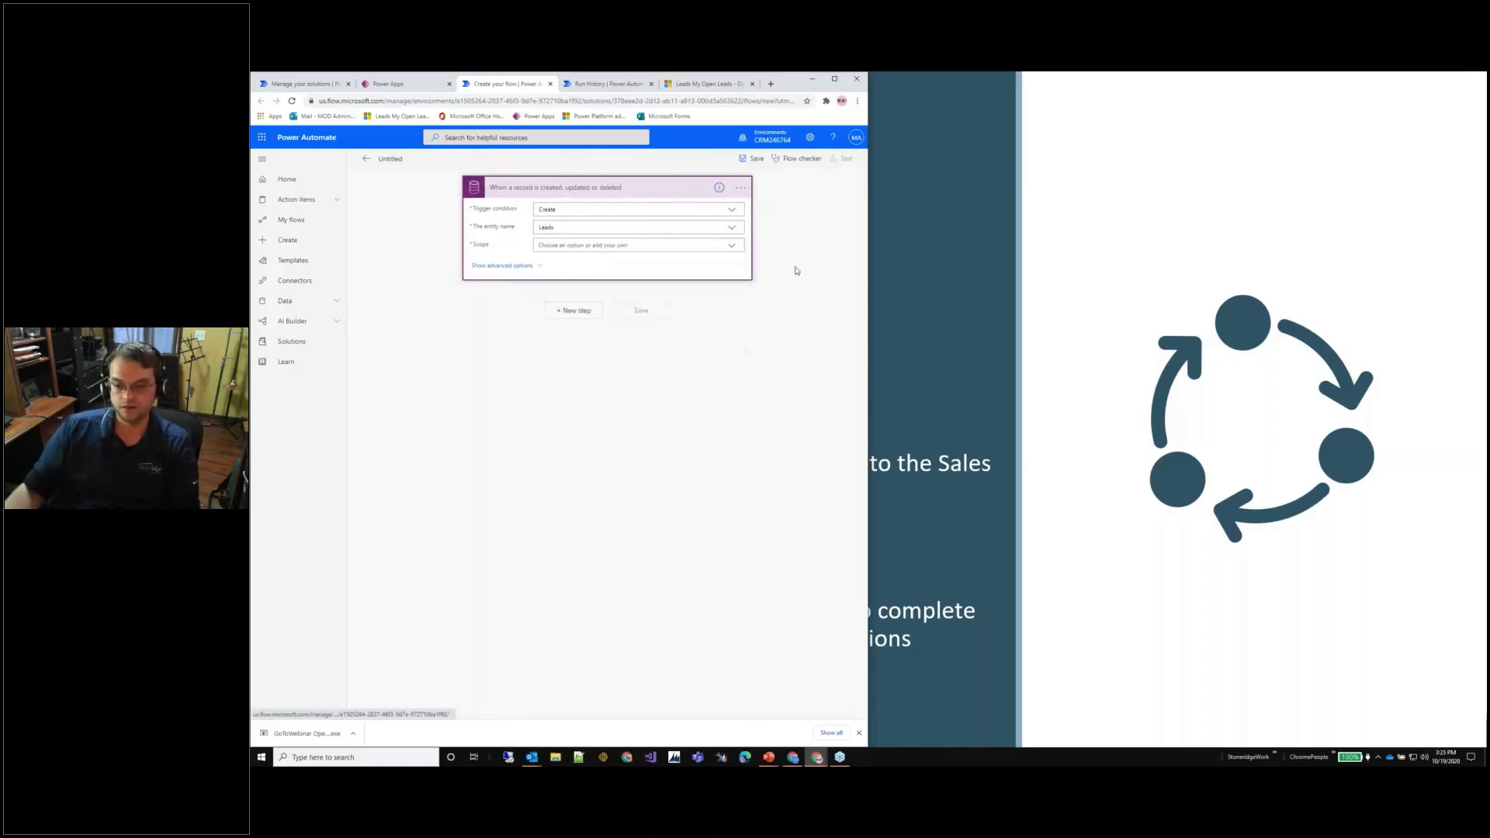
# Set the trigger's scope to Organization and look through its advanced options without filling them in.
pyautogui.click(731, 245)
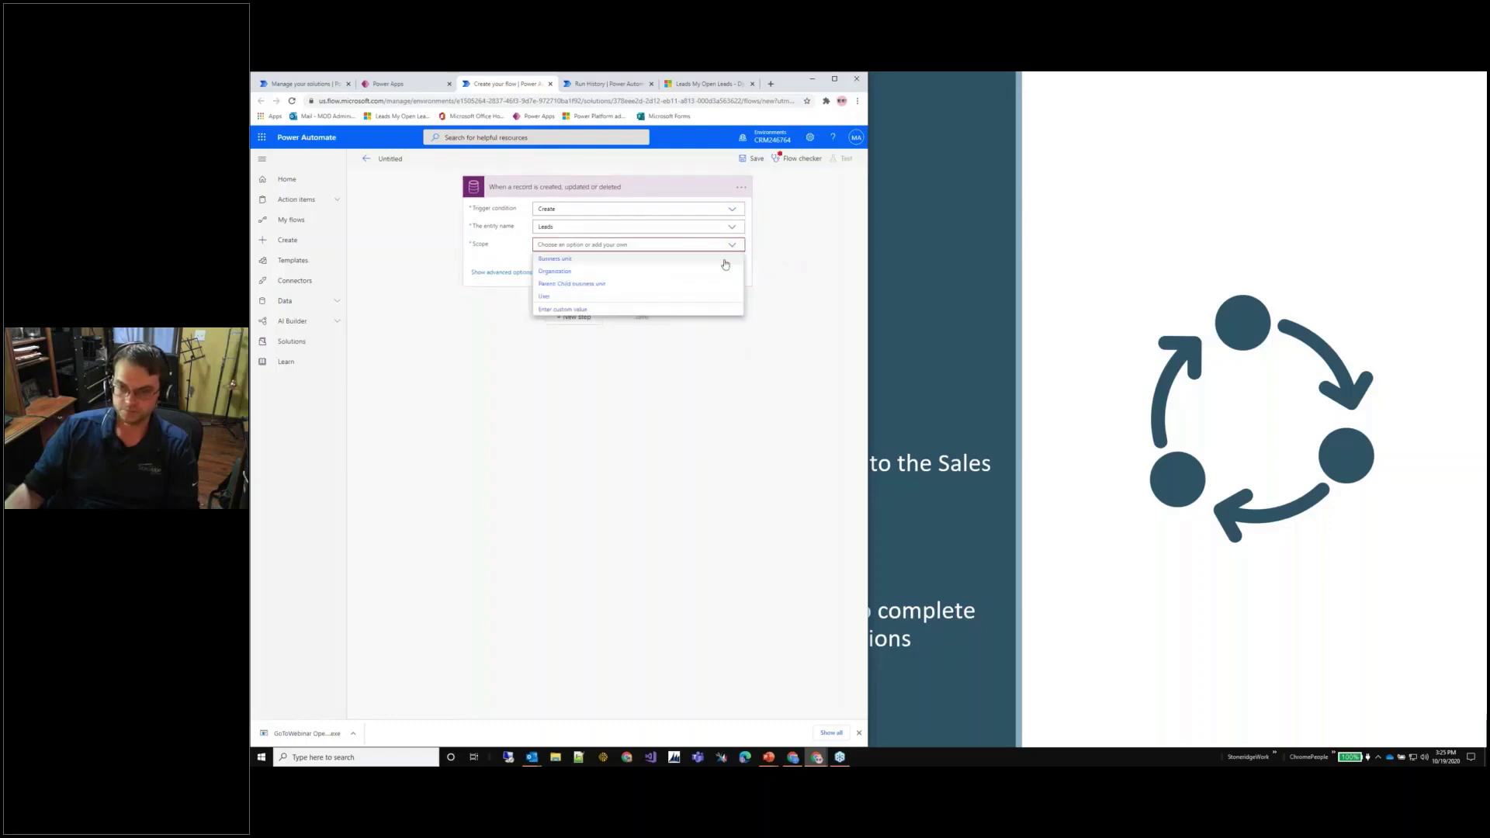
pyautogui.click(556, 272)
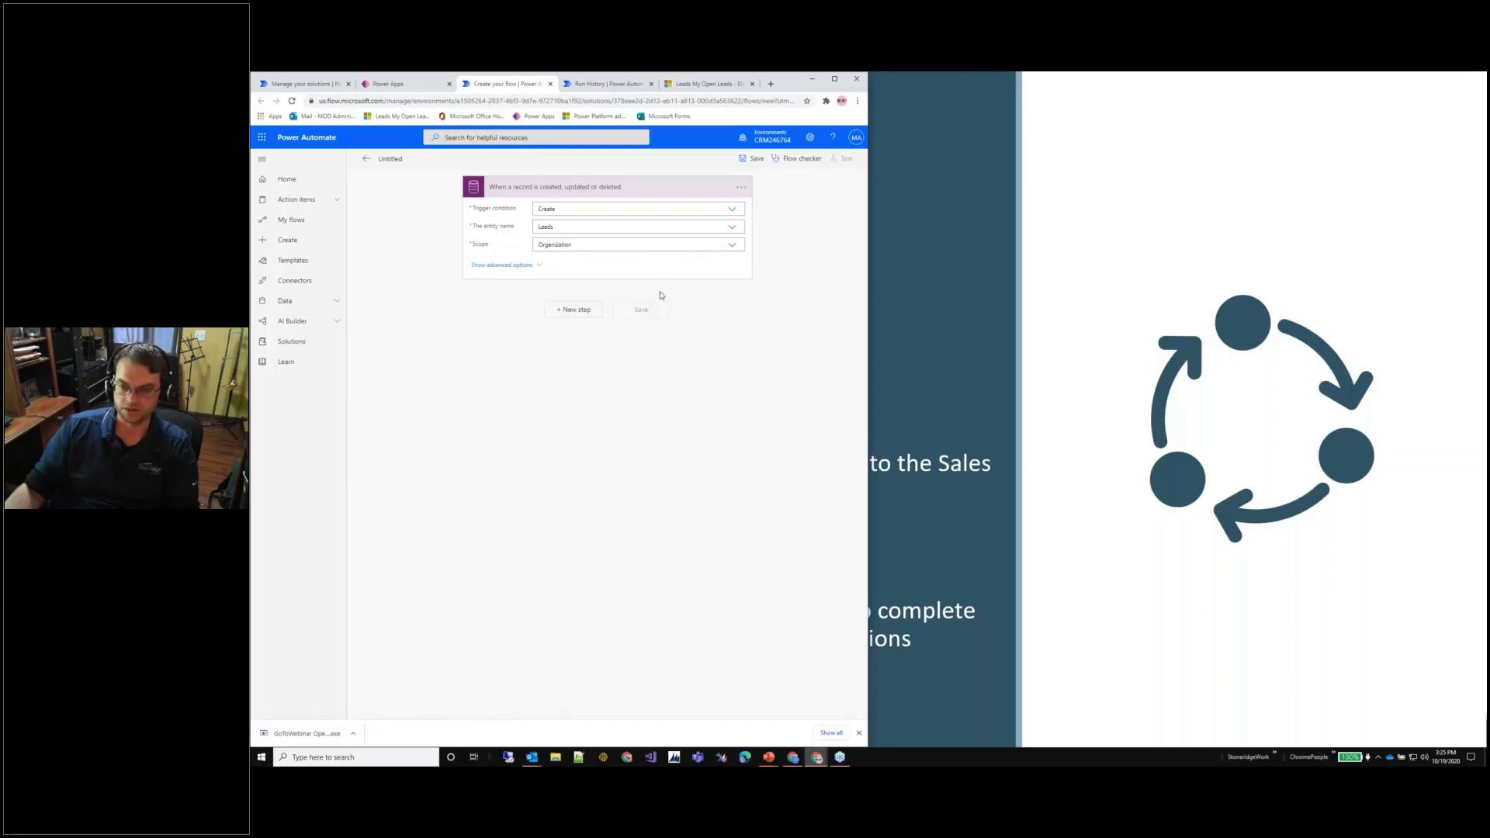
pyautogui.click(536, 265)
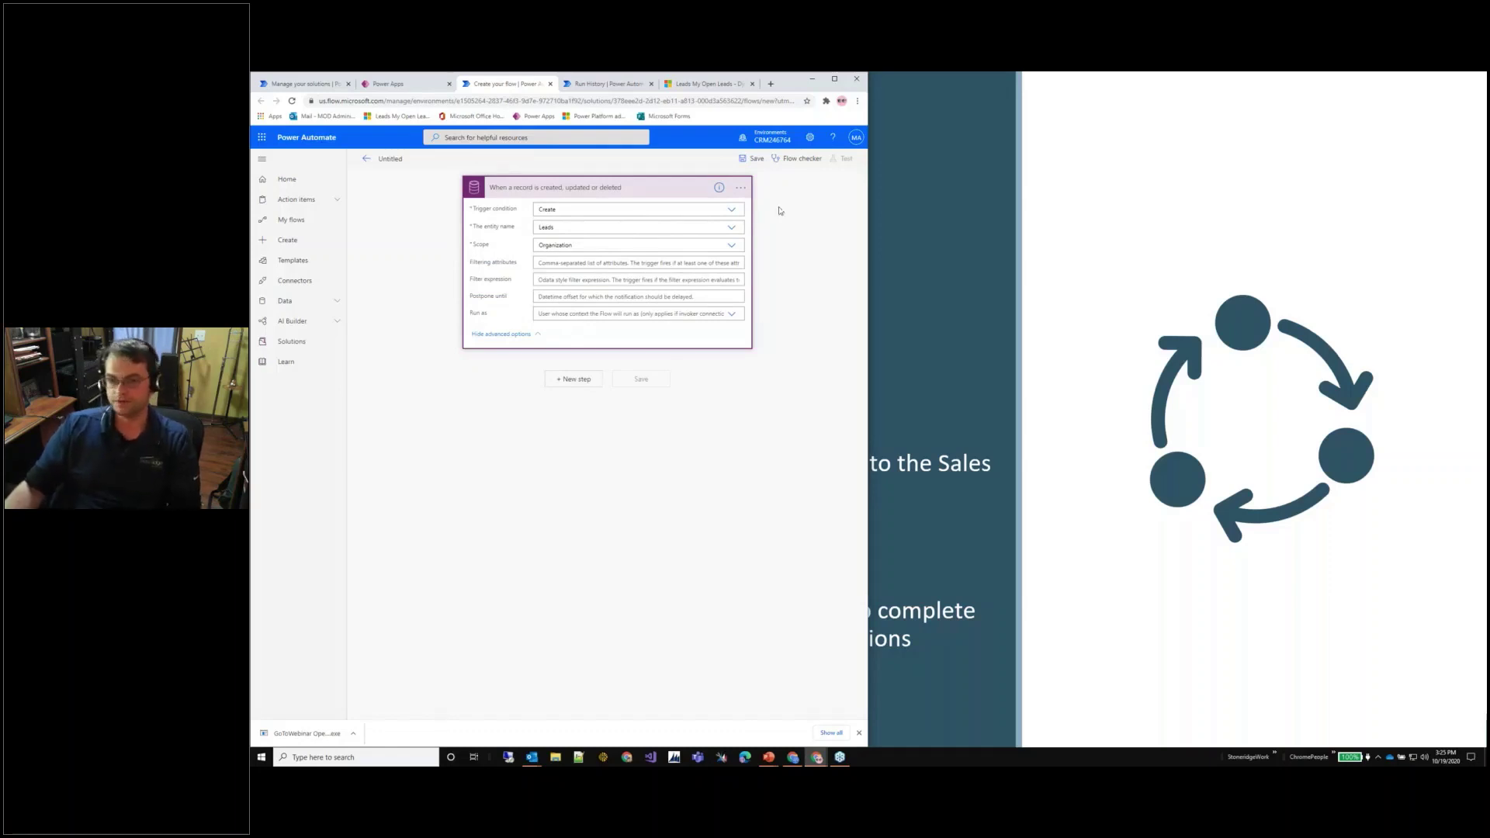
pyautogui.click(512, 334)
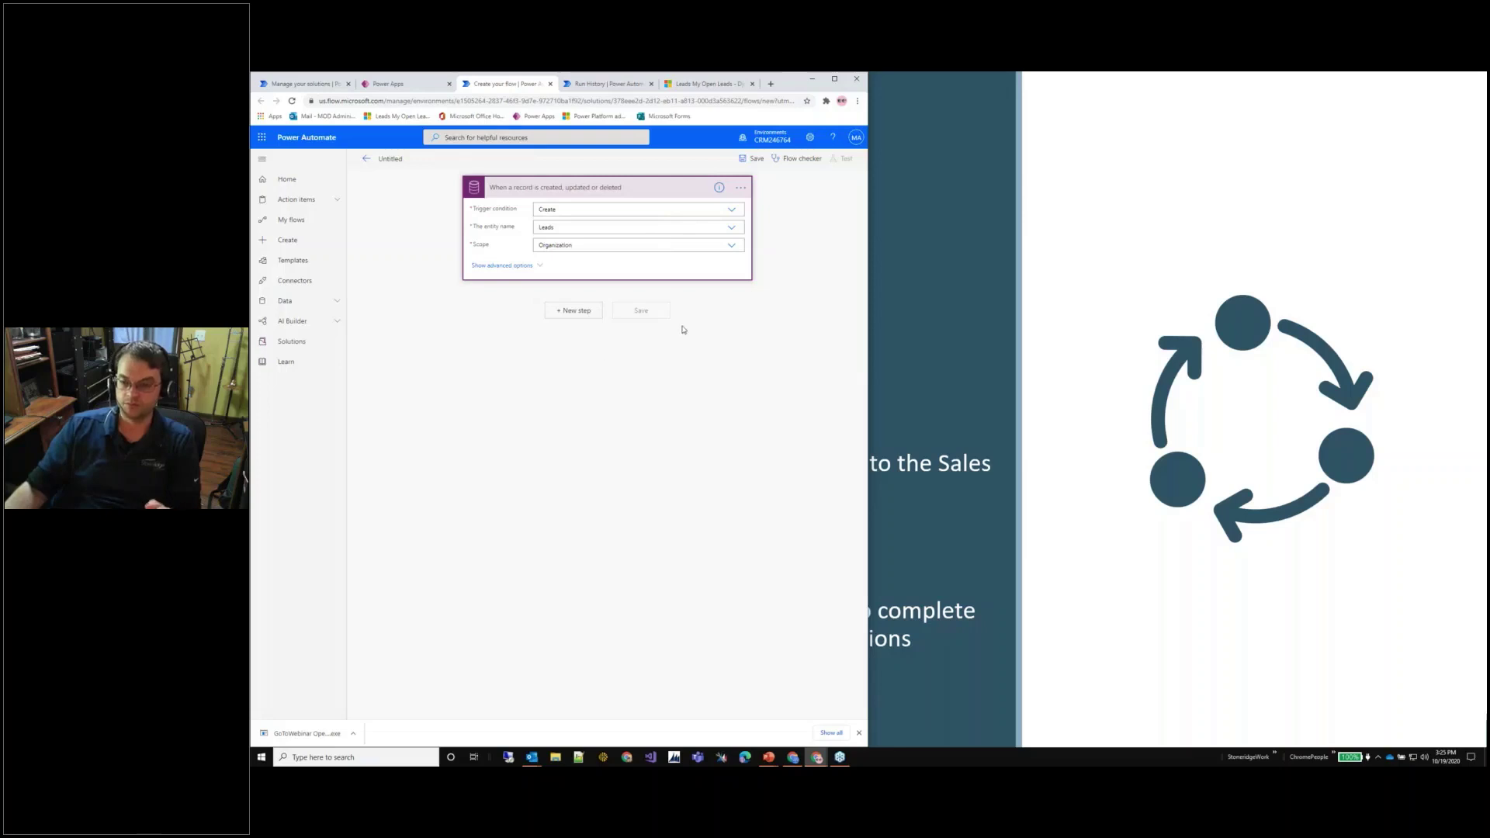
# Rename the untitled flow as "Lead - Notify Sales User".
pyautogui.click(716, 303)
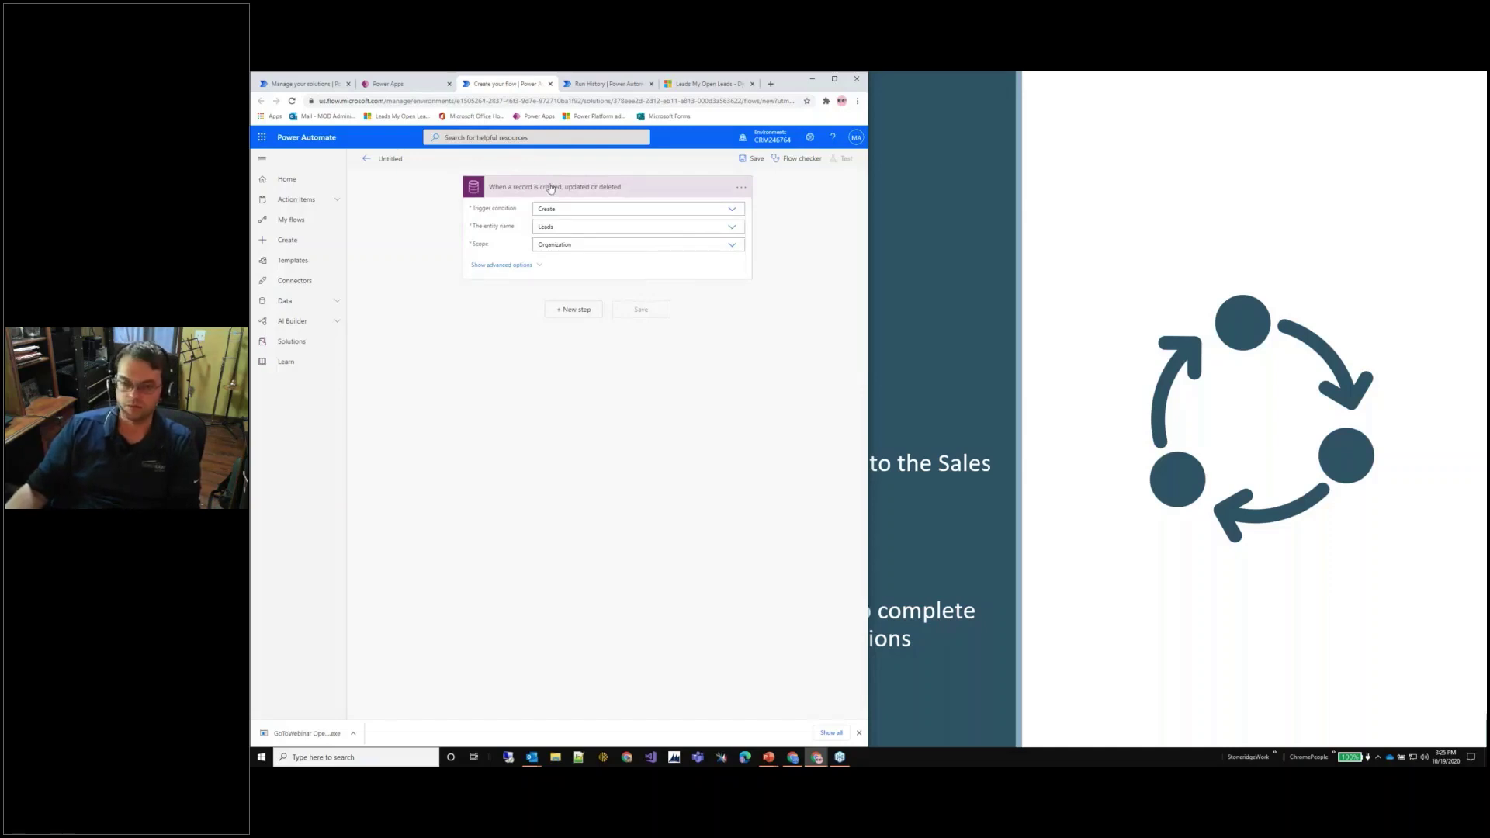
pyautogui.click(402, 160)
pyautogui.press('Tab')
pyautogui.press('Tab')
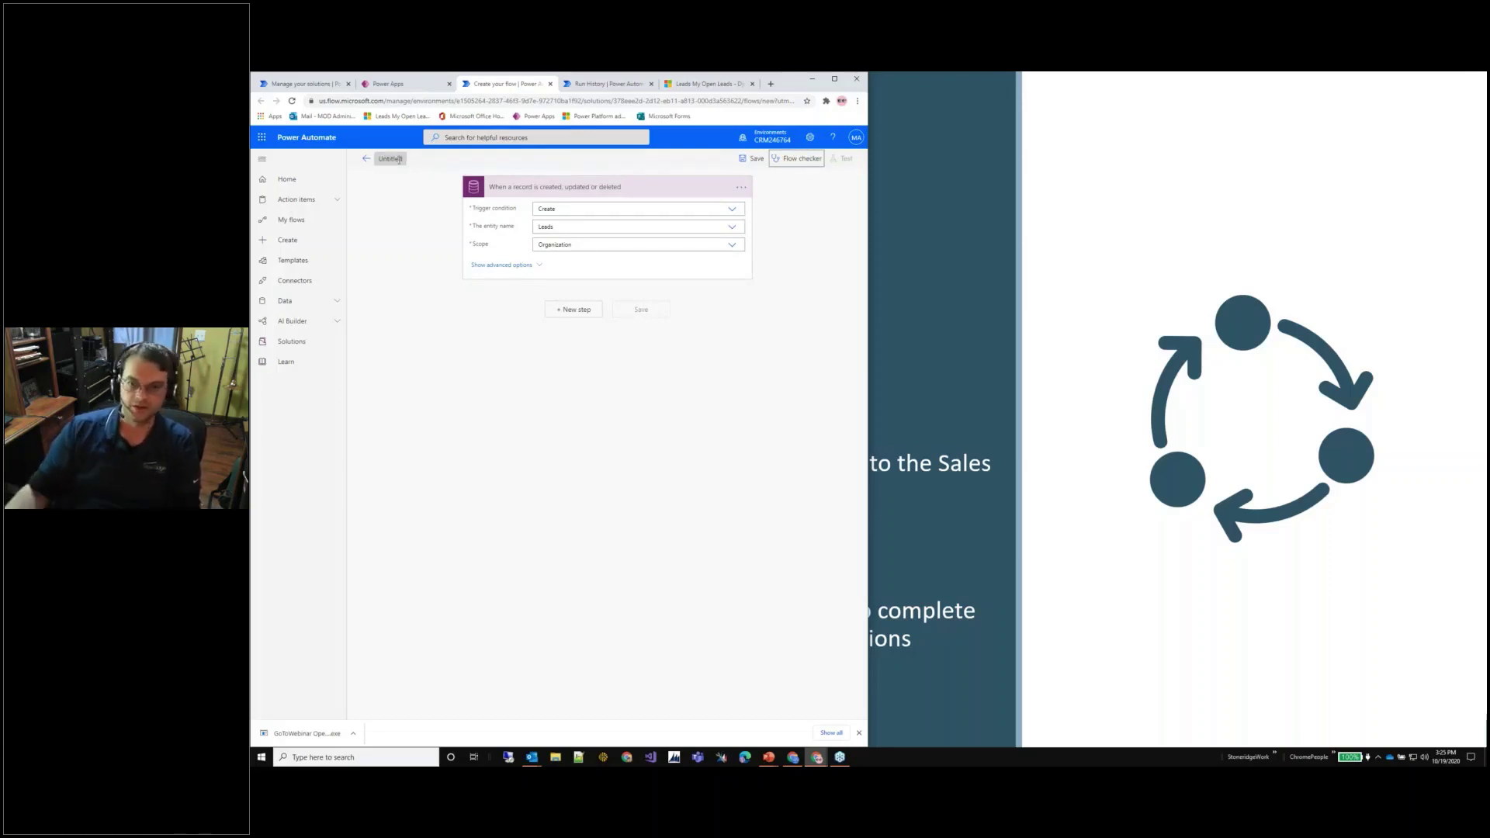
pyautogui.click(398, 160)
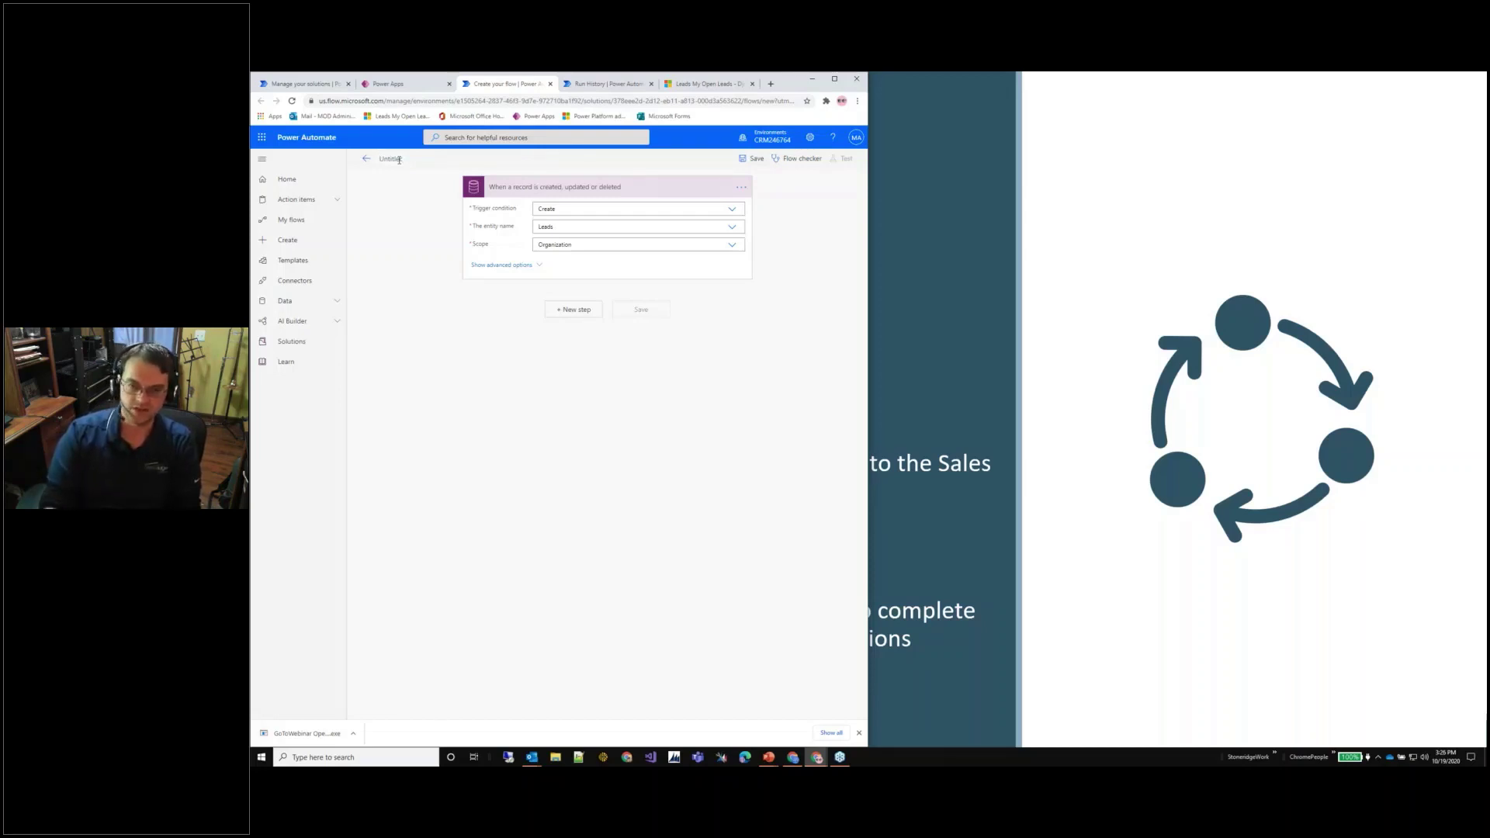
pyautogui.hotkey('ctrl', 'a')
pyautogui.press('BackSpace')
pyautogui.write('Lead - ')
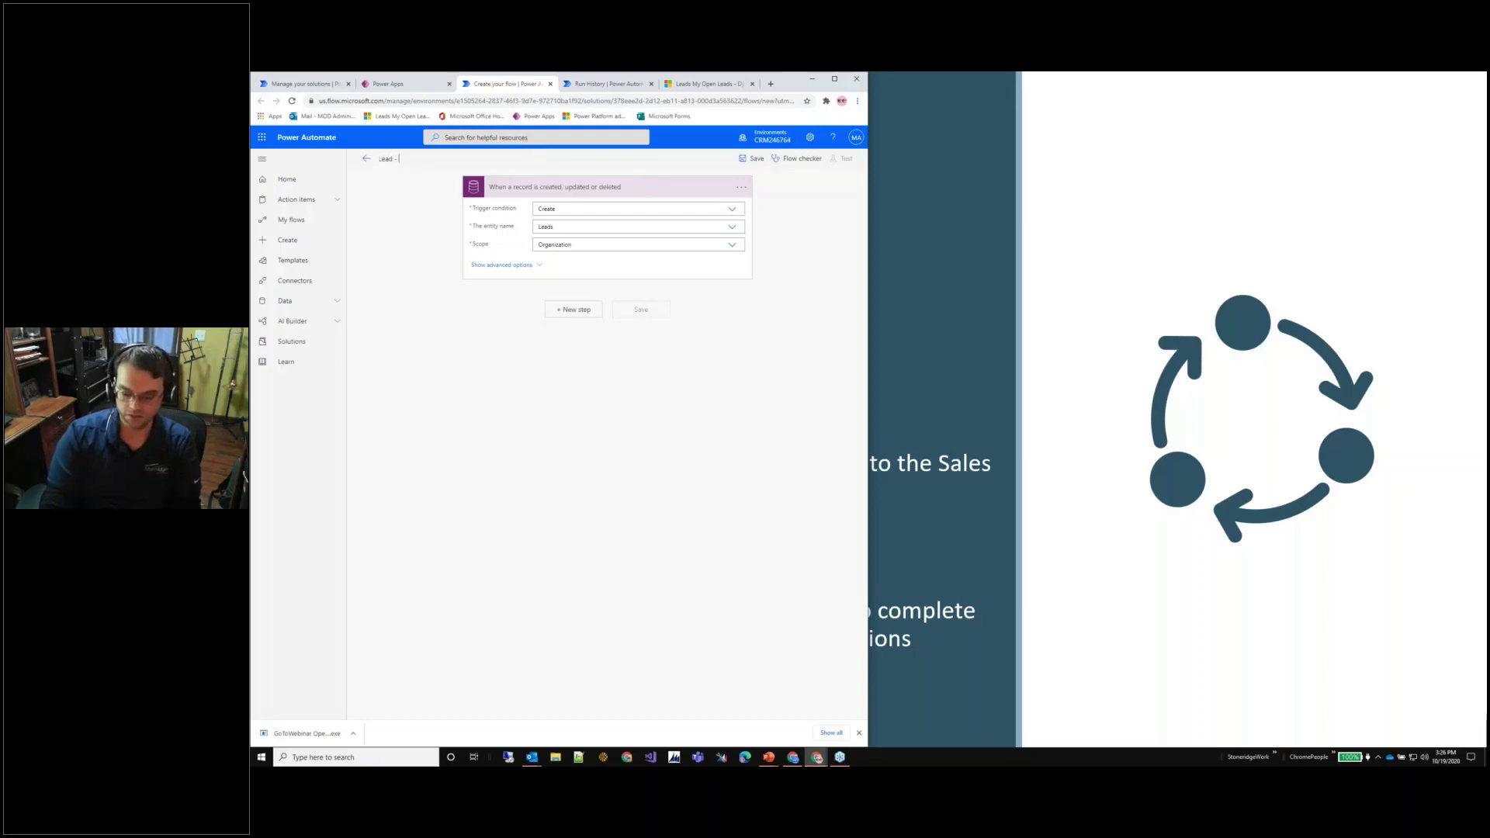
pyautogui.write('Notifi')
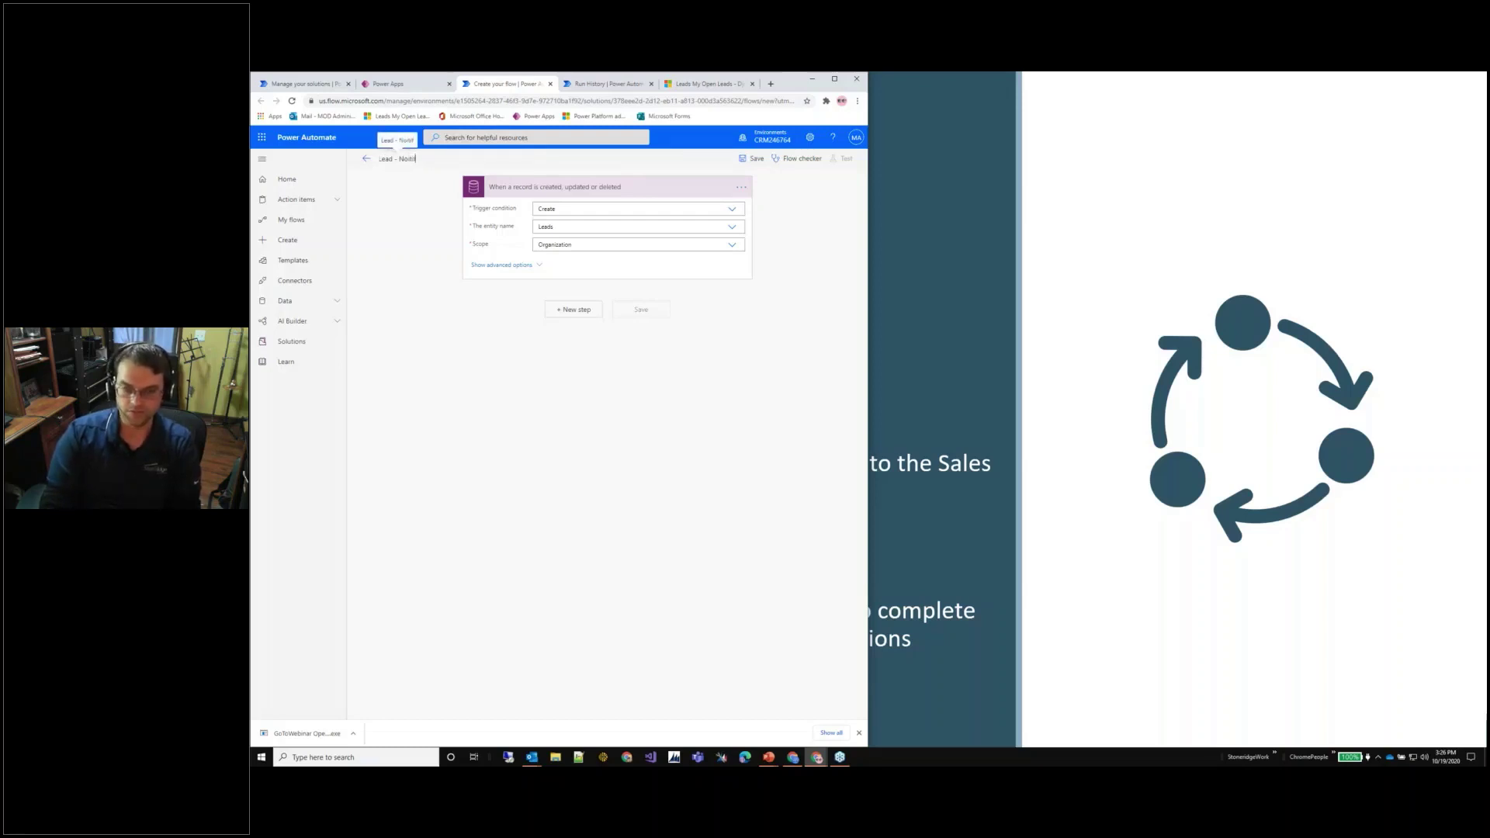
pyautogui.write('t')
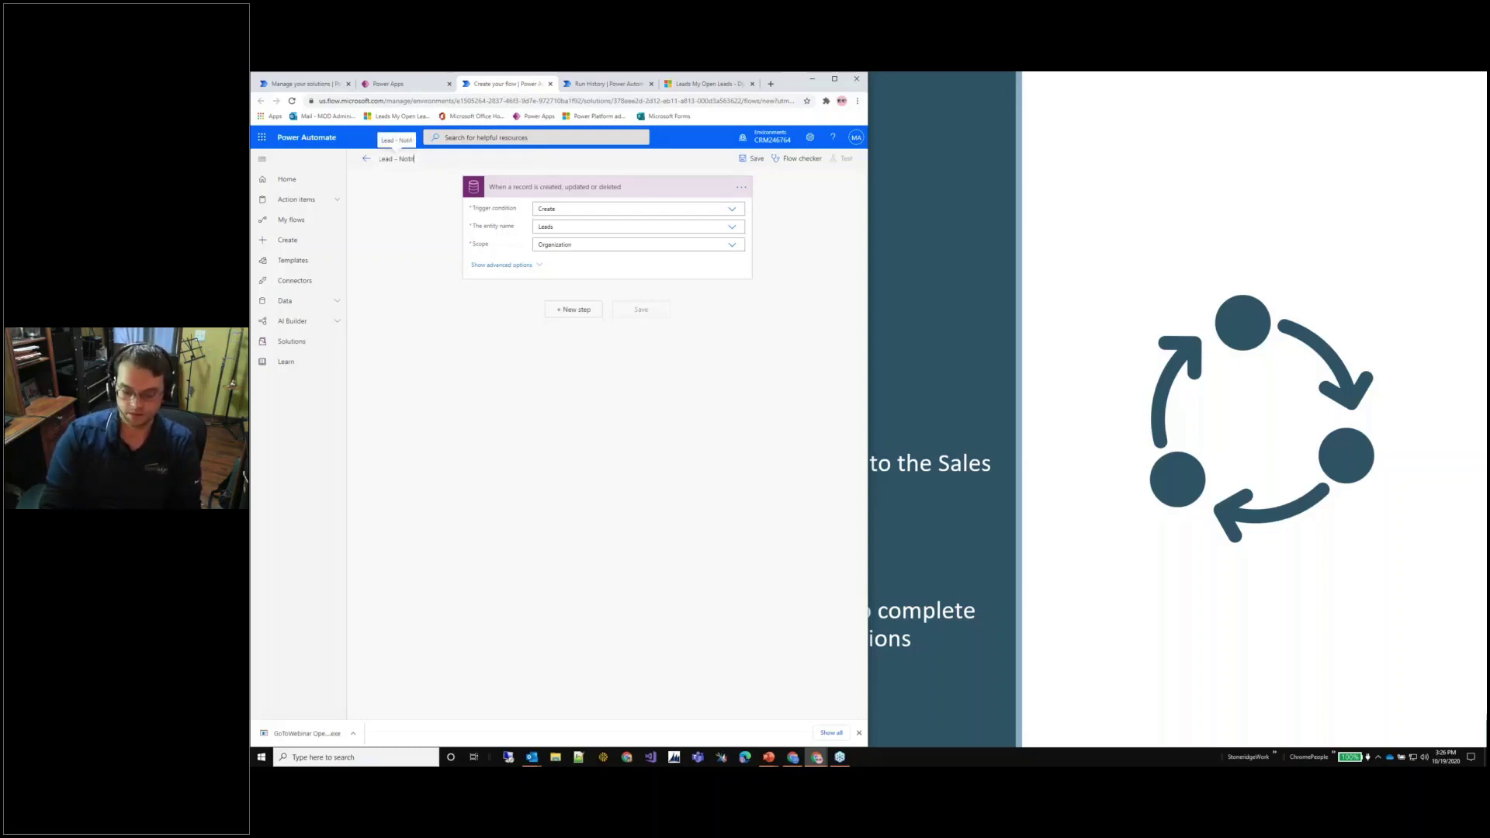
pyautogui.write('fy Sales')
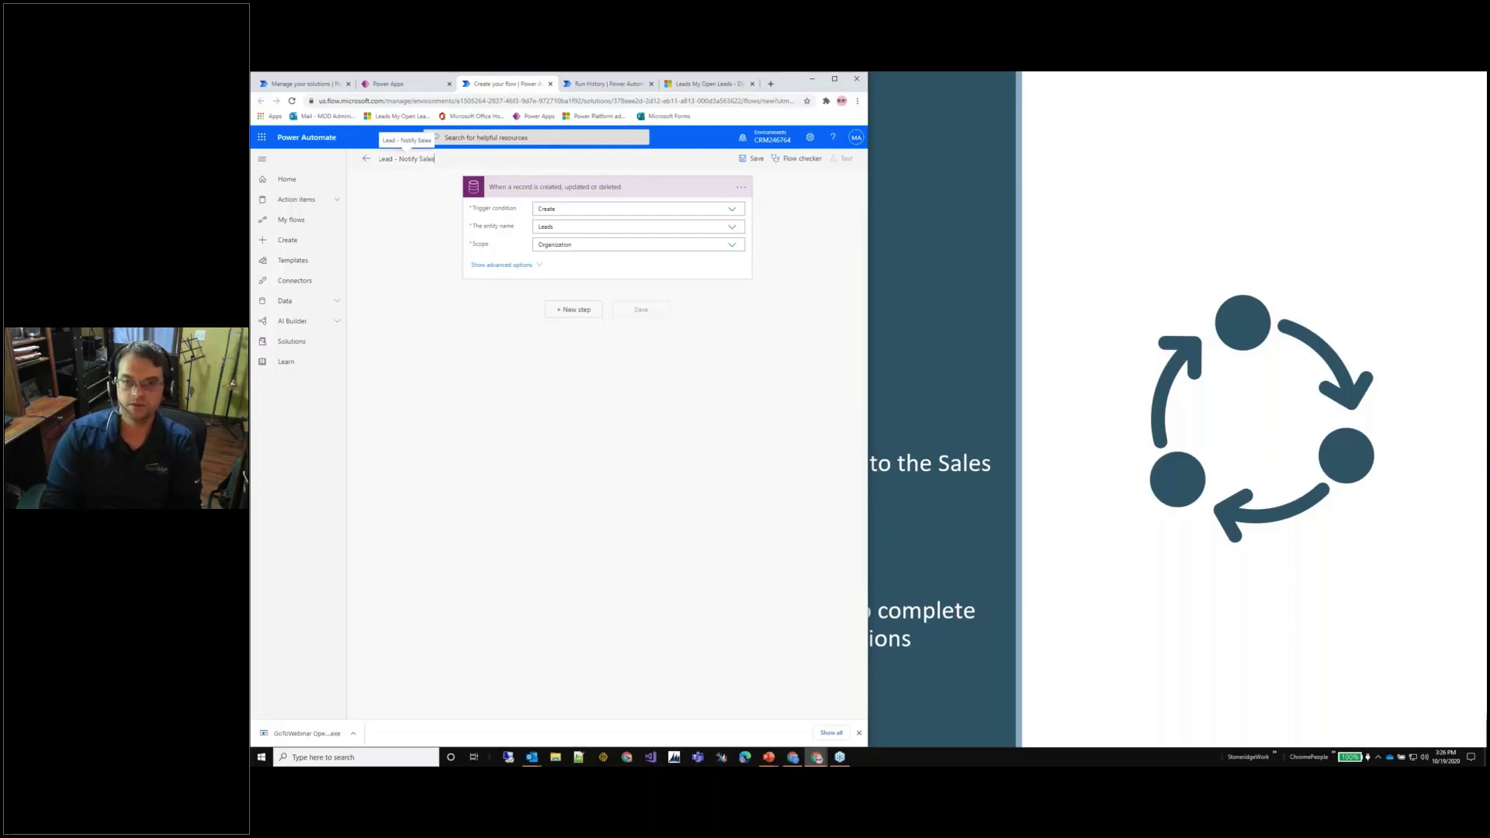
pyautogui.write(' User')
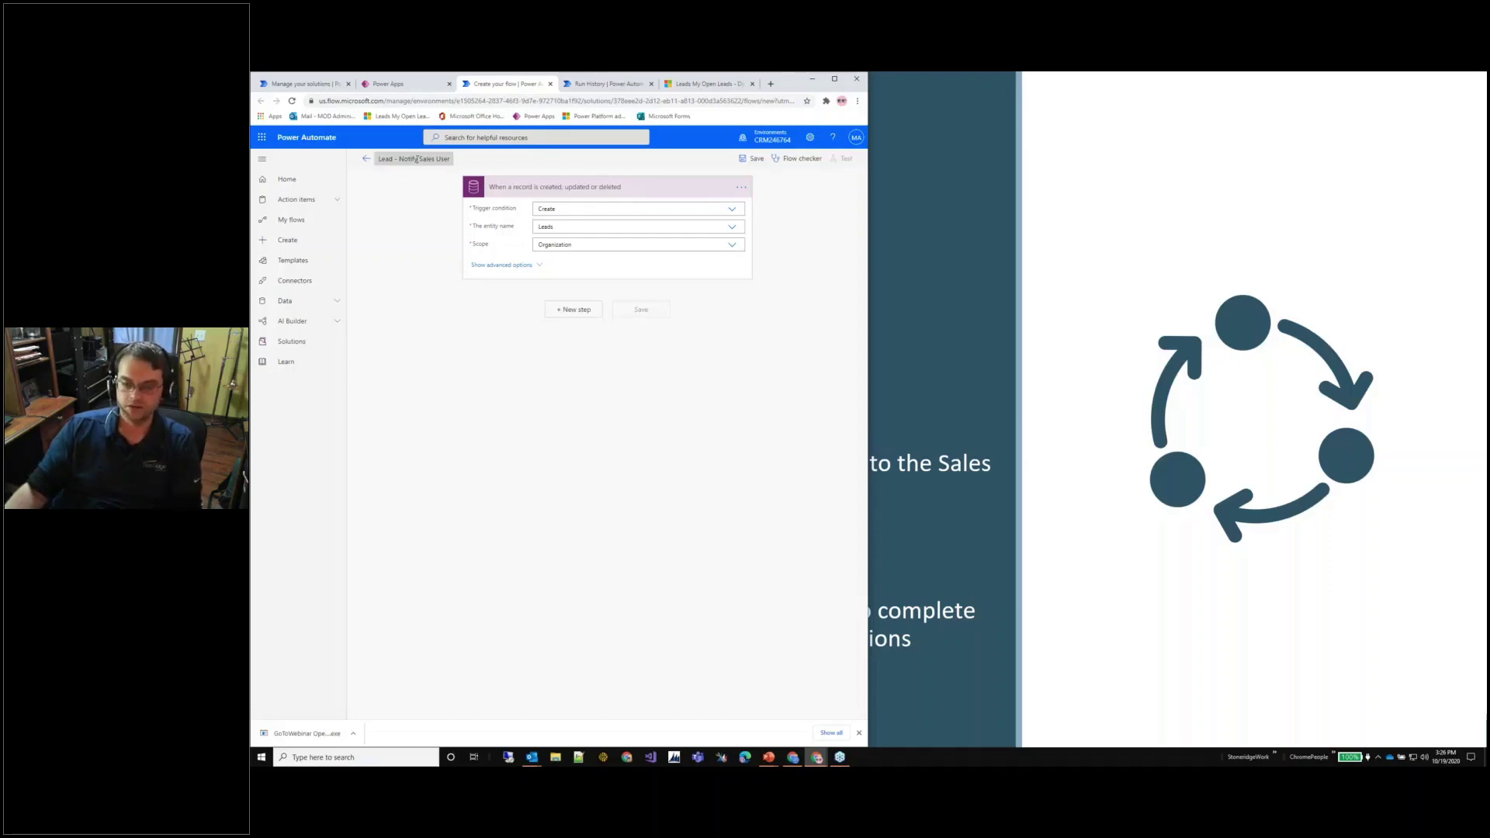
# Add a new step below the trigger and search the available actions for "Send Email".
pyautogui.click(562, 315)
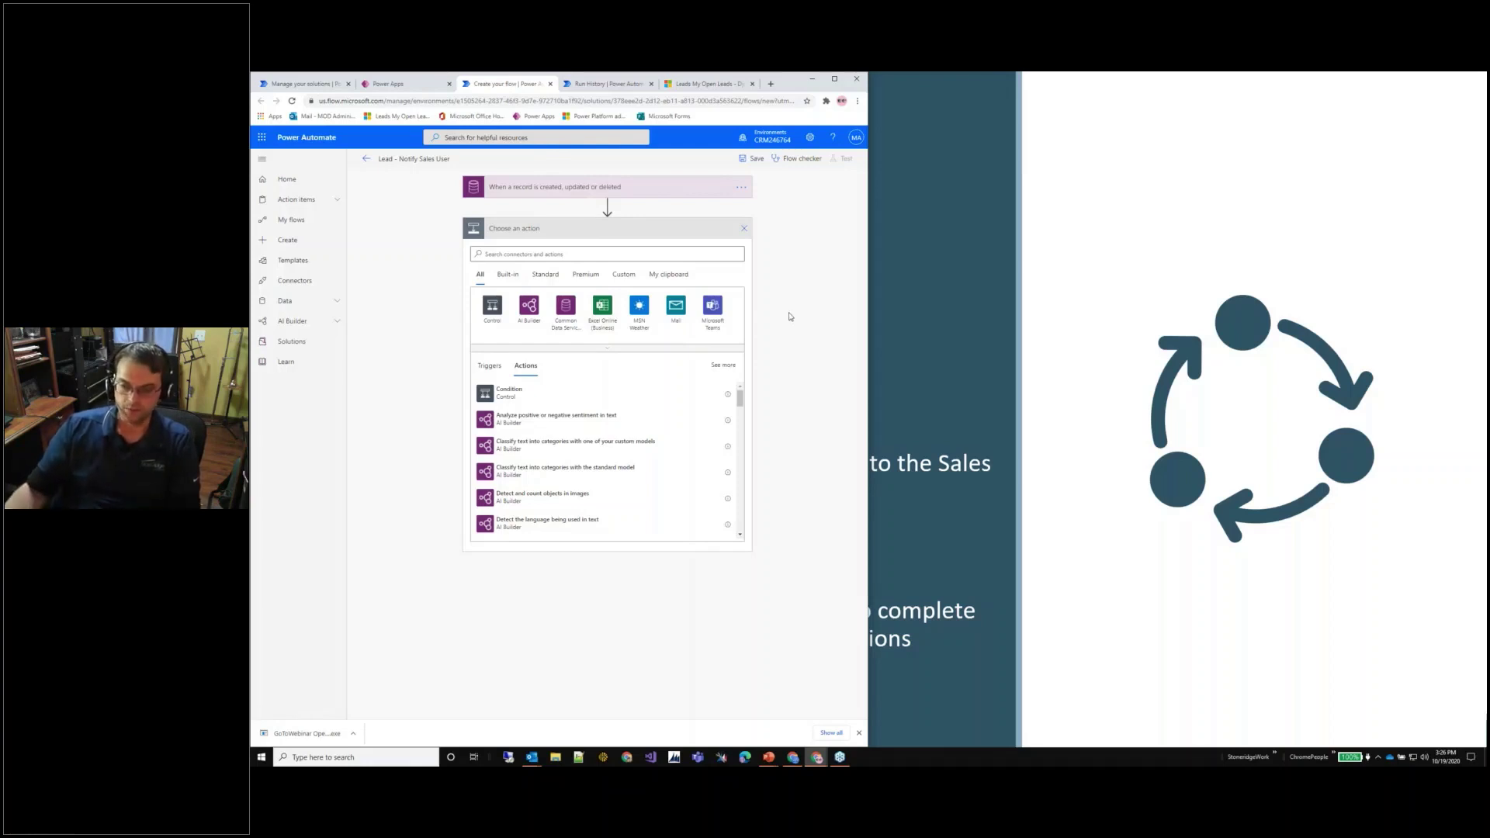
pyautogui.click(570, 255)
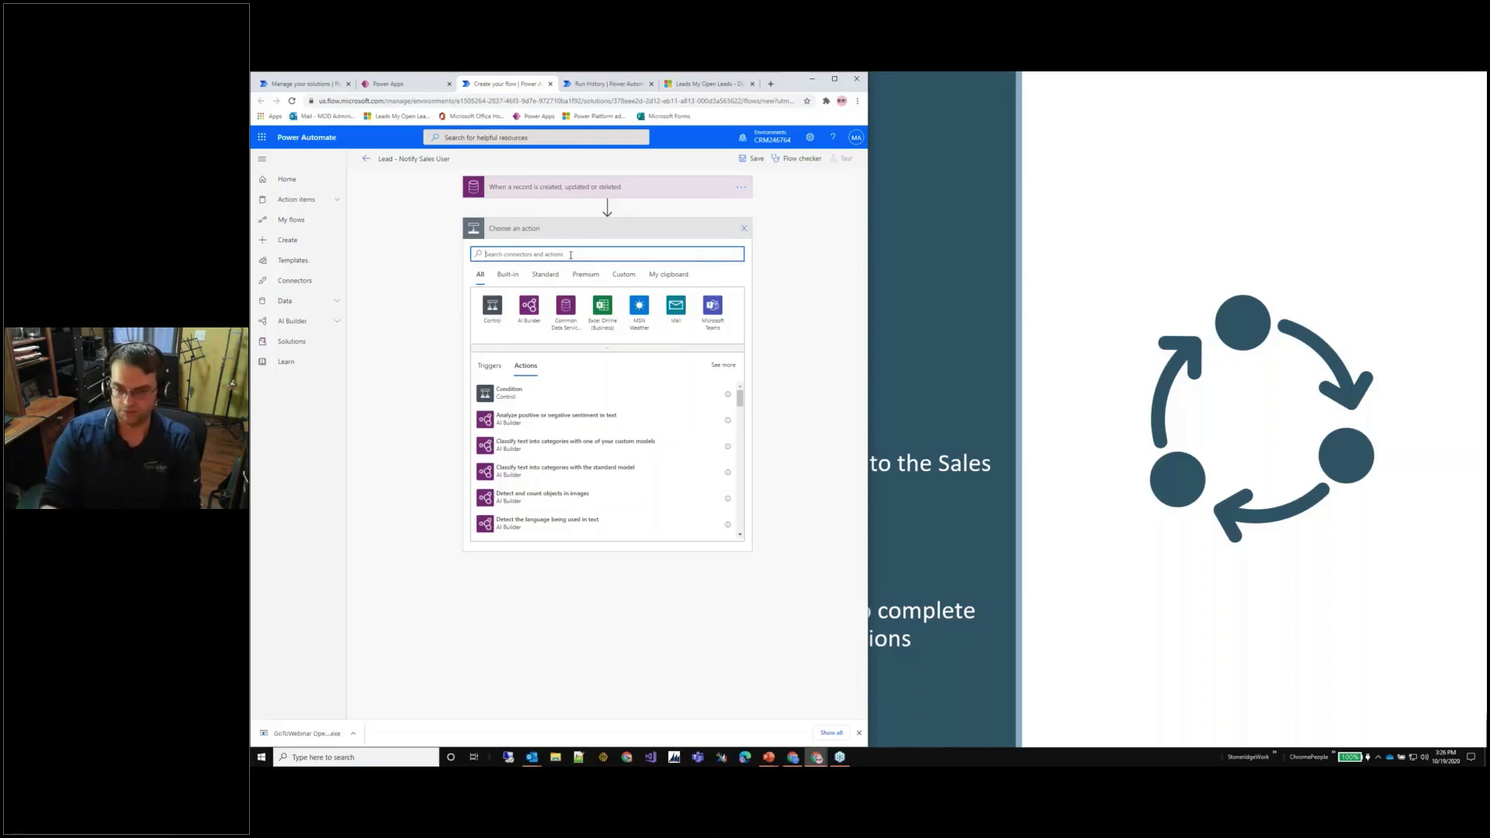
pyautogui.write('Send ')
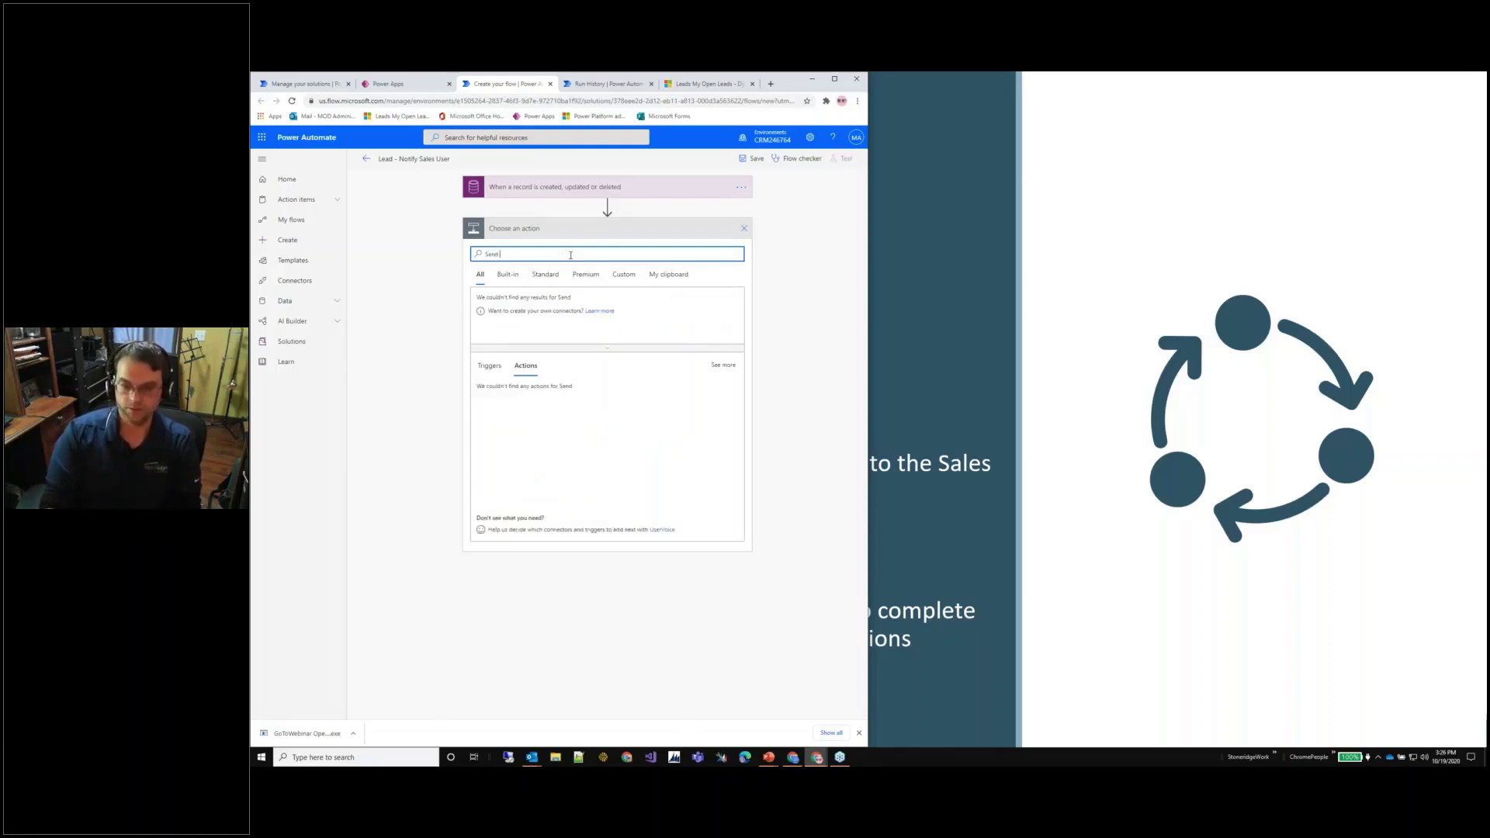
pyautogui.write('Email')
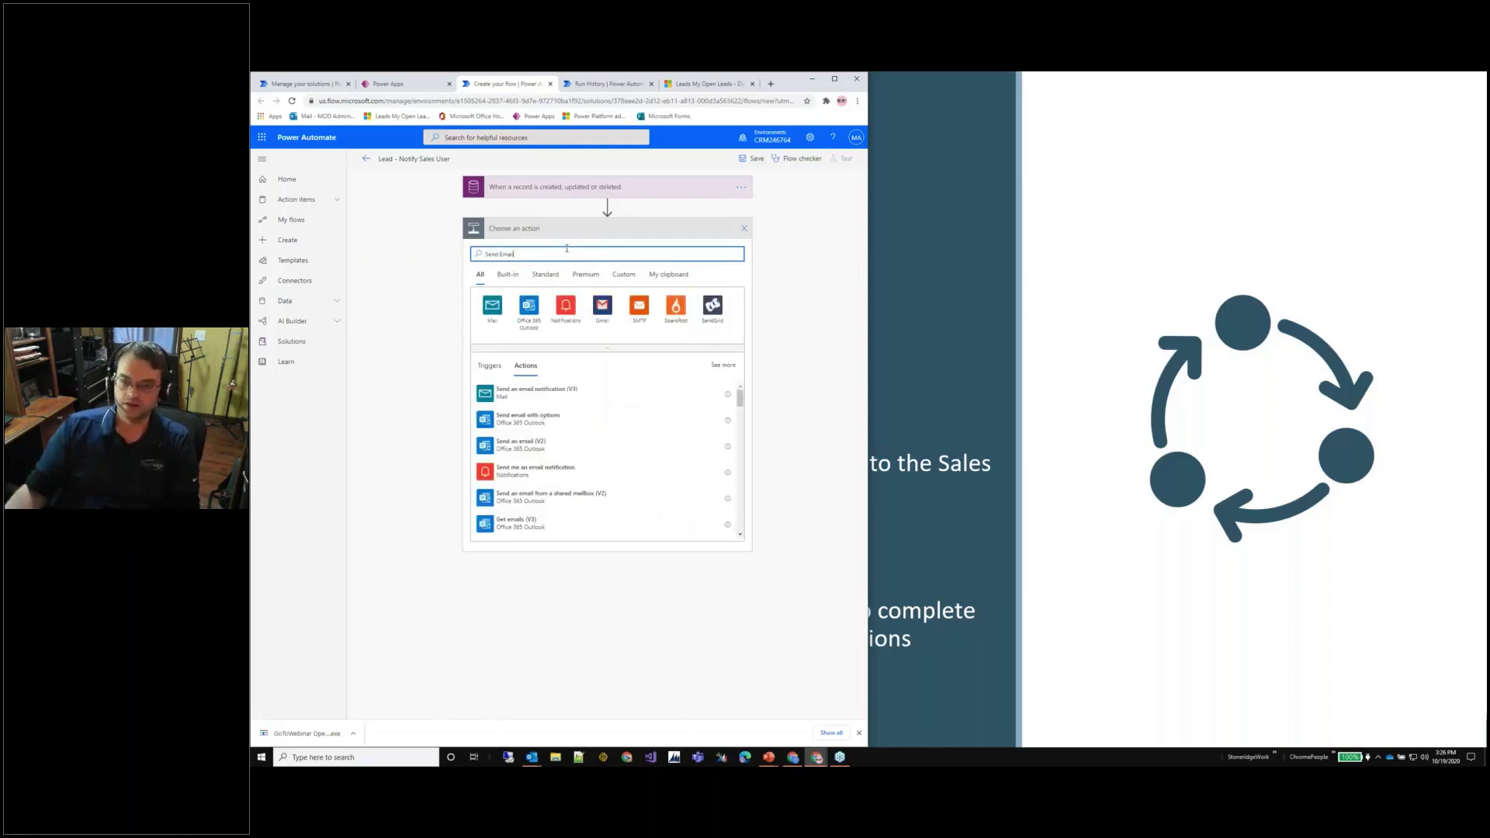
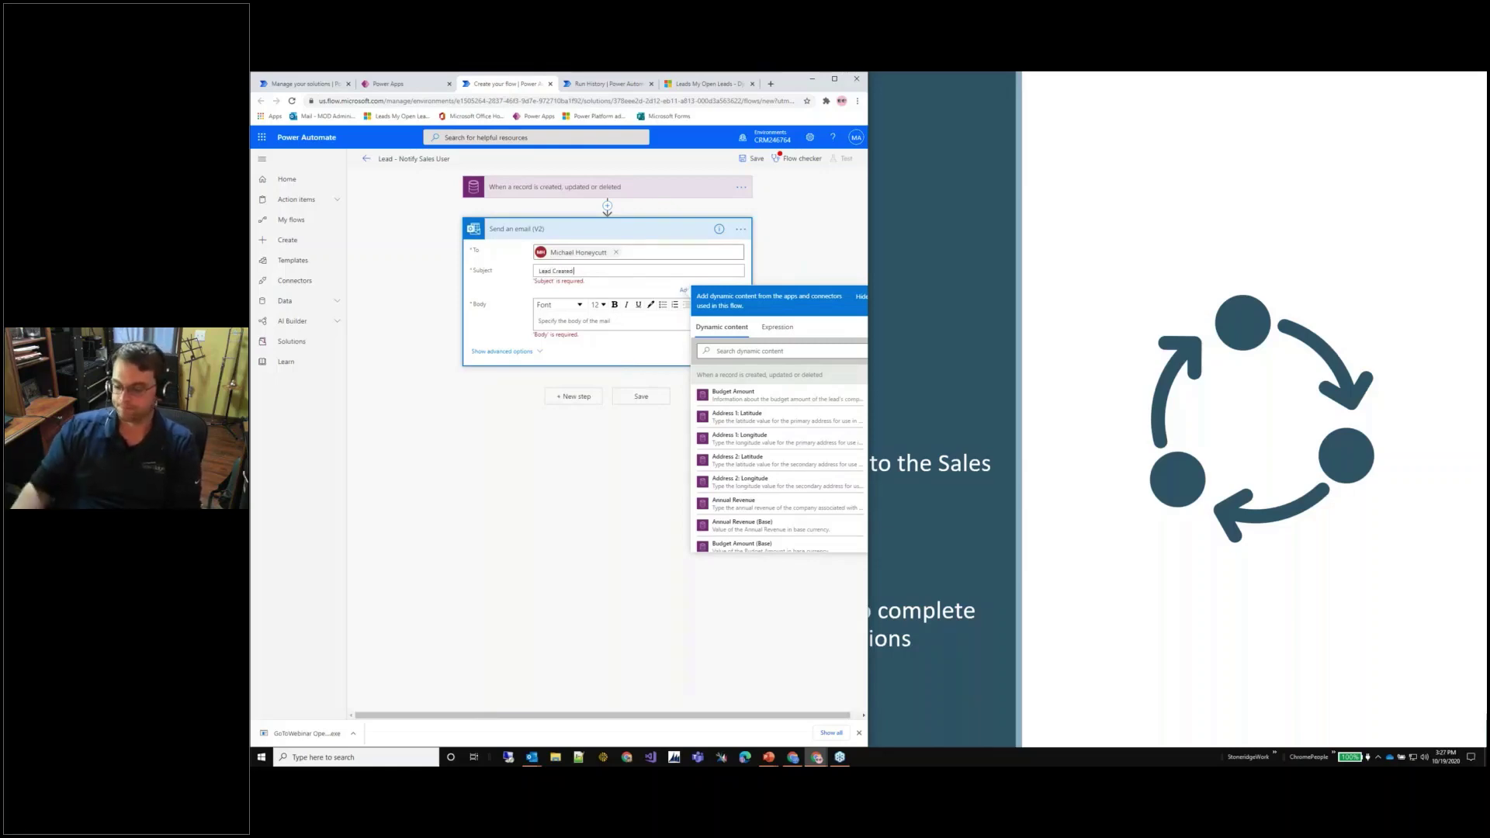
# Change the email's subject text to "New Lead Created -".
pyautogui.click(538, 271)
pyautogui.write('New')
pyautogui.click(587, 271)
pyautogui.write('-')
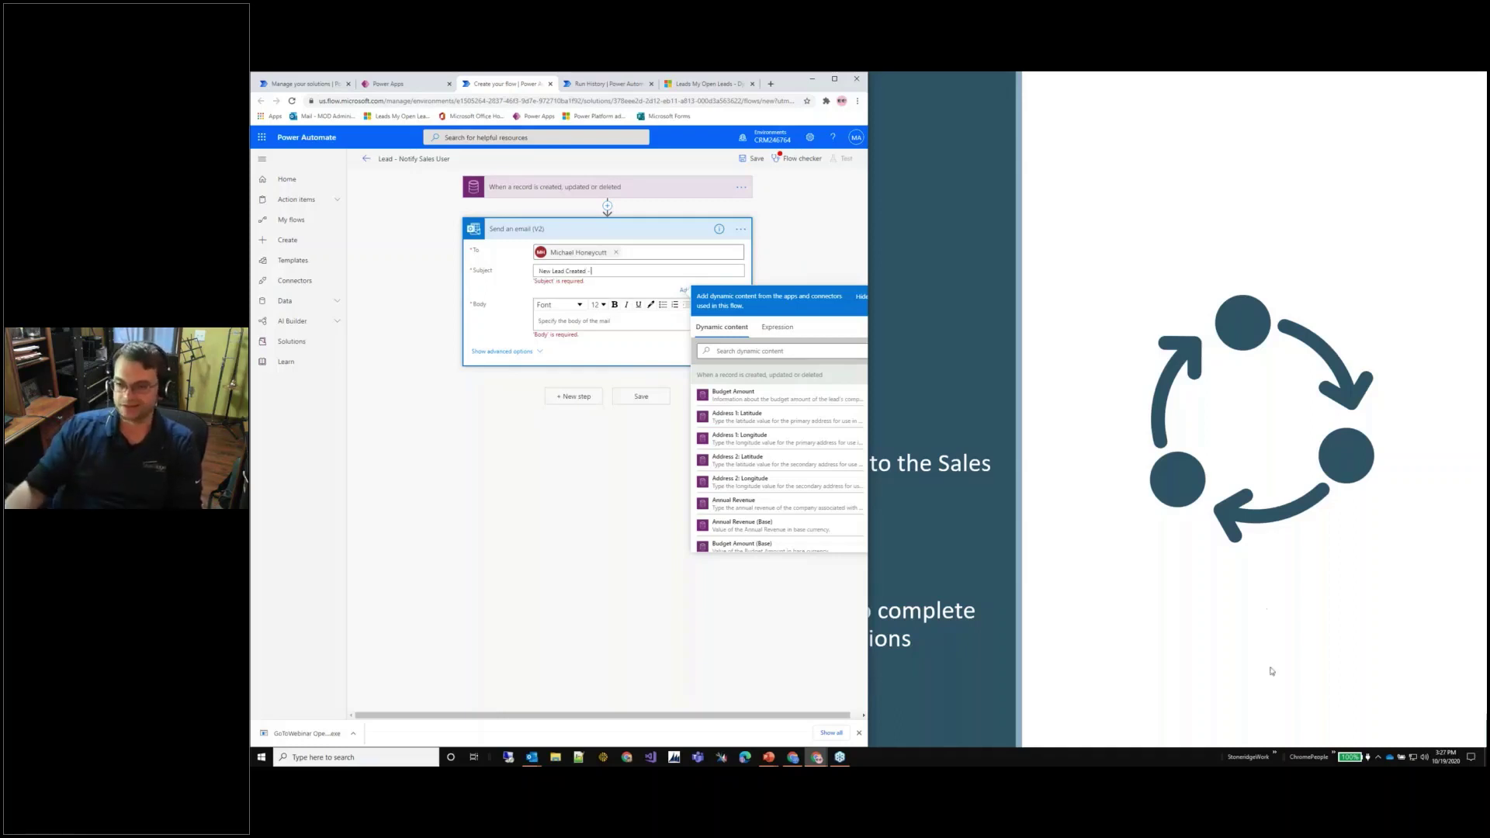
# Append the lead's First Name and Last Name dynamic content to the email subject, dismissing the browser's download bar.
pyautogui.moveTo(695, 714); pyautogui.dragTo(705, 714)
pyautogui.click(860, 734)
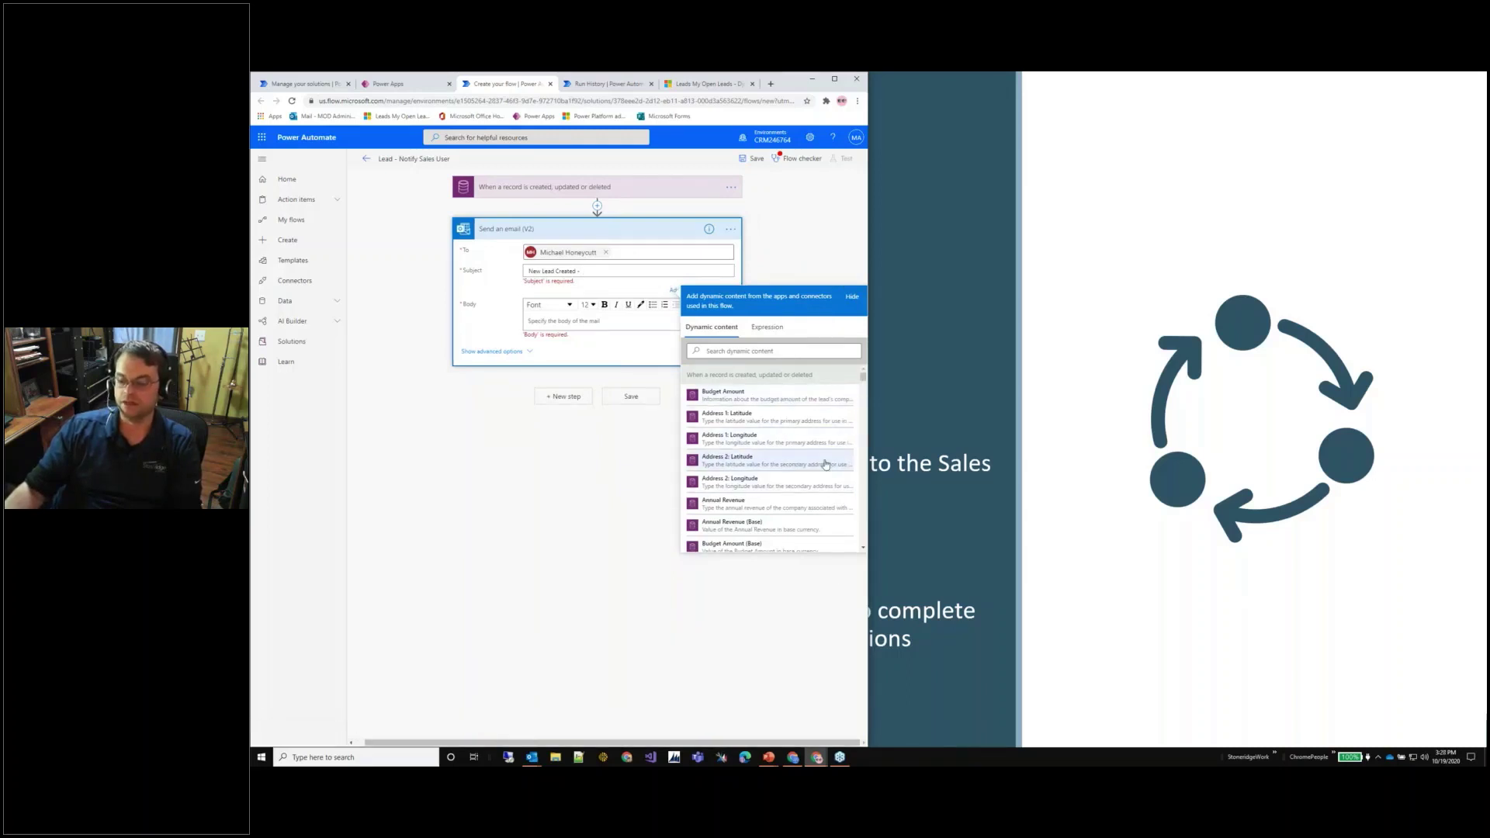
pyautogui.scroll(-1, 779, 389)
pyautogui.scroll(-6, 780, 395)
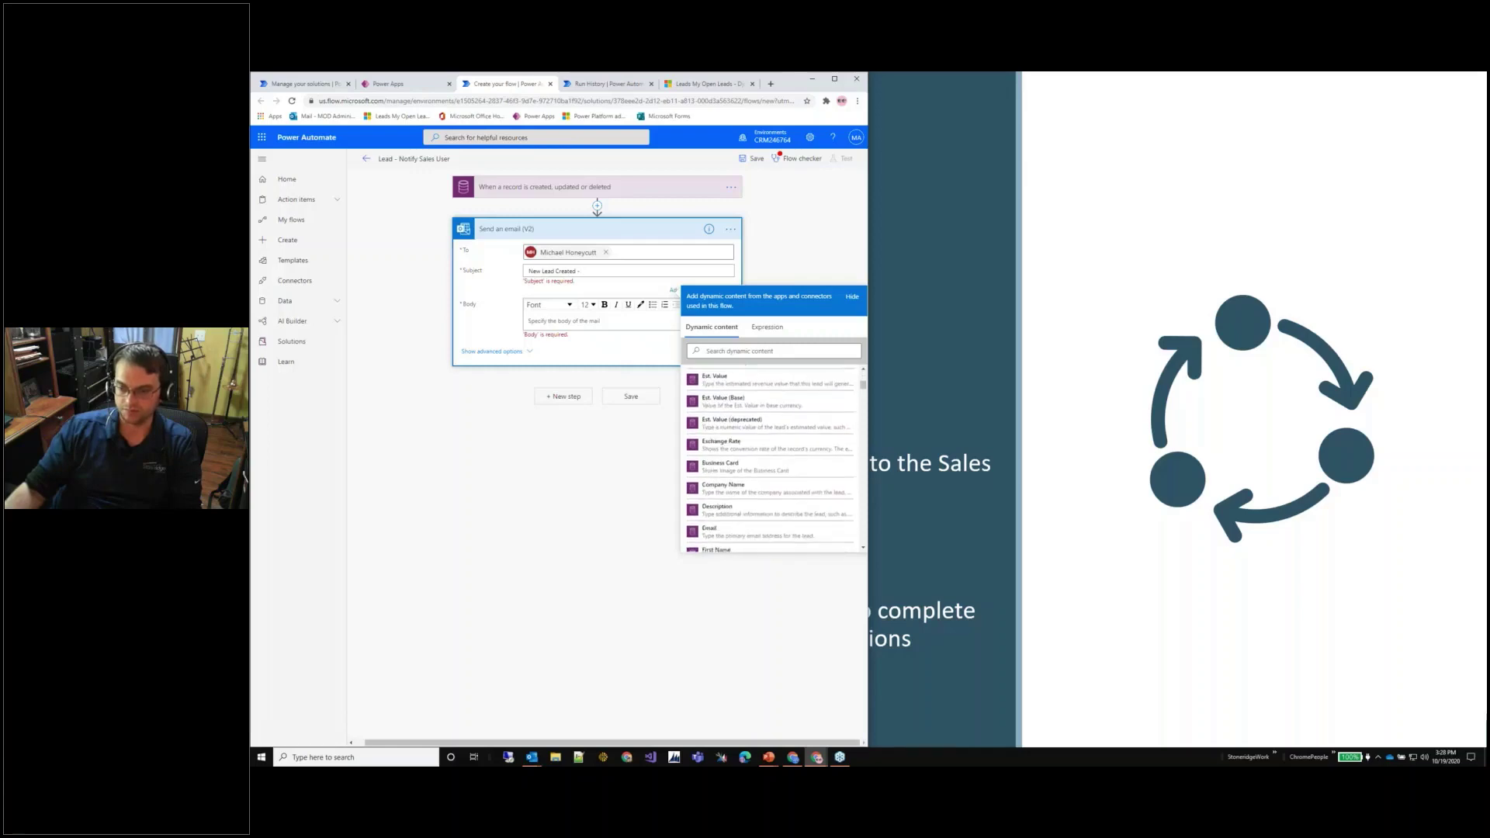
pyautogui.scroll(2, 780, 427)
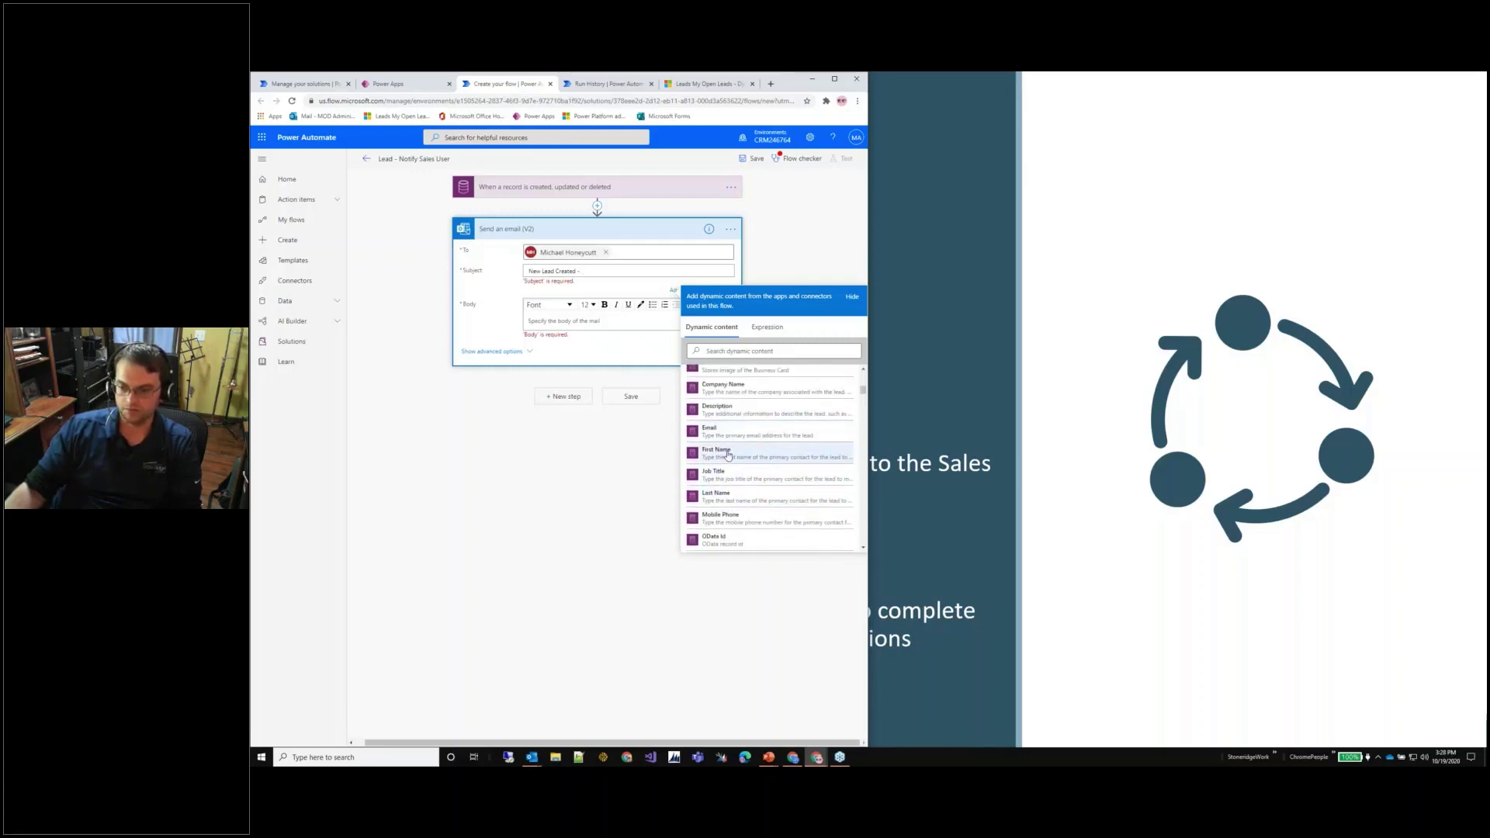
pyautogui.click(728, 456)
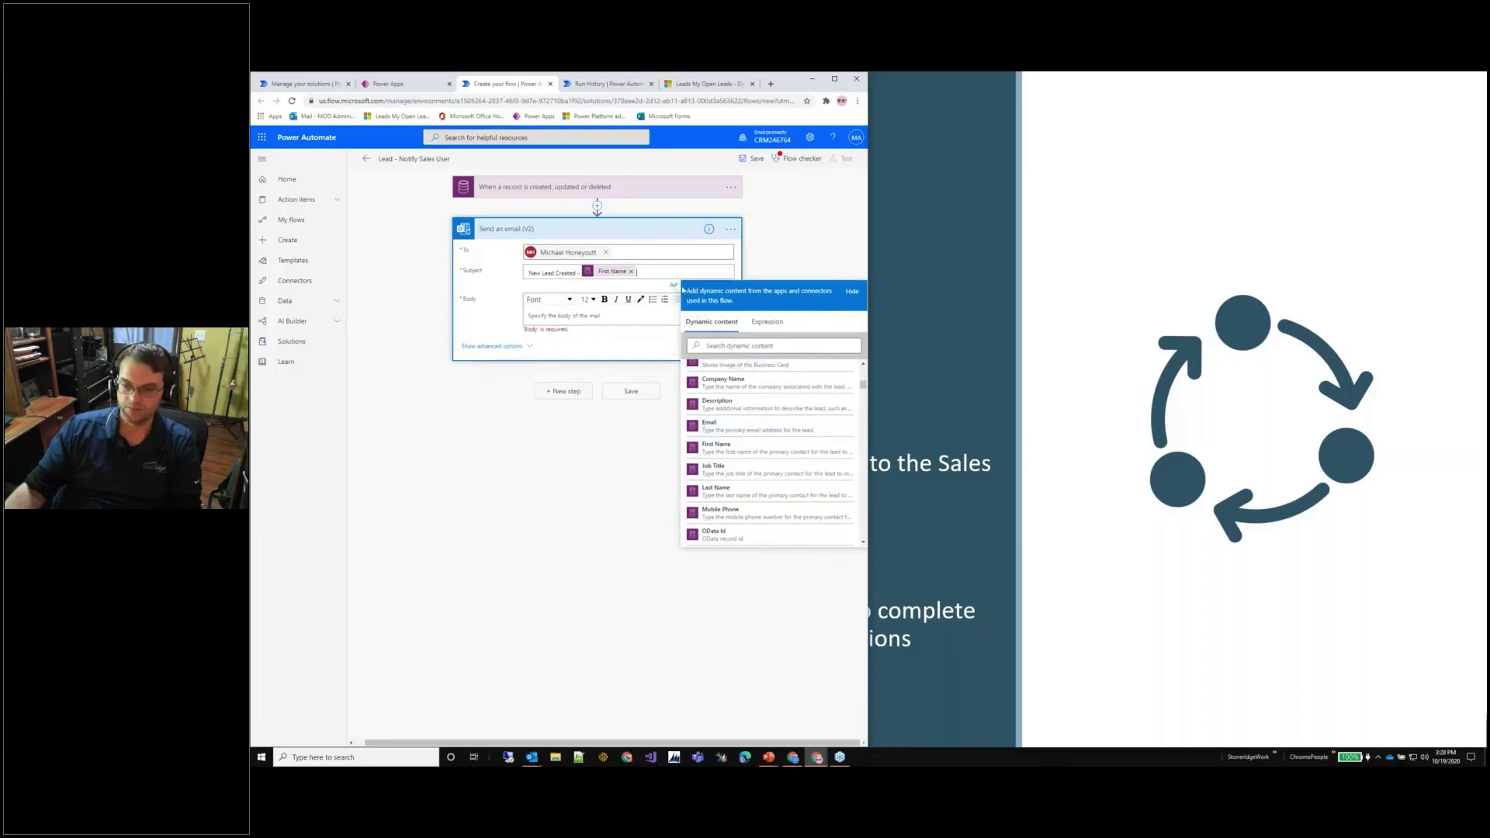
pyautogui.click(732, 491)
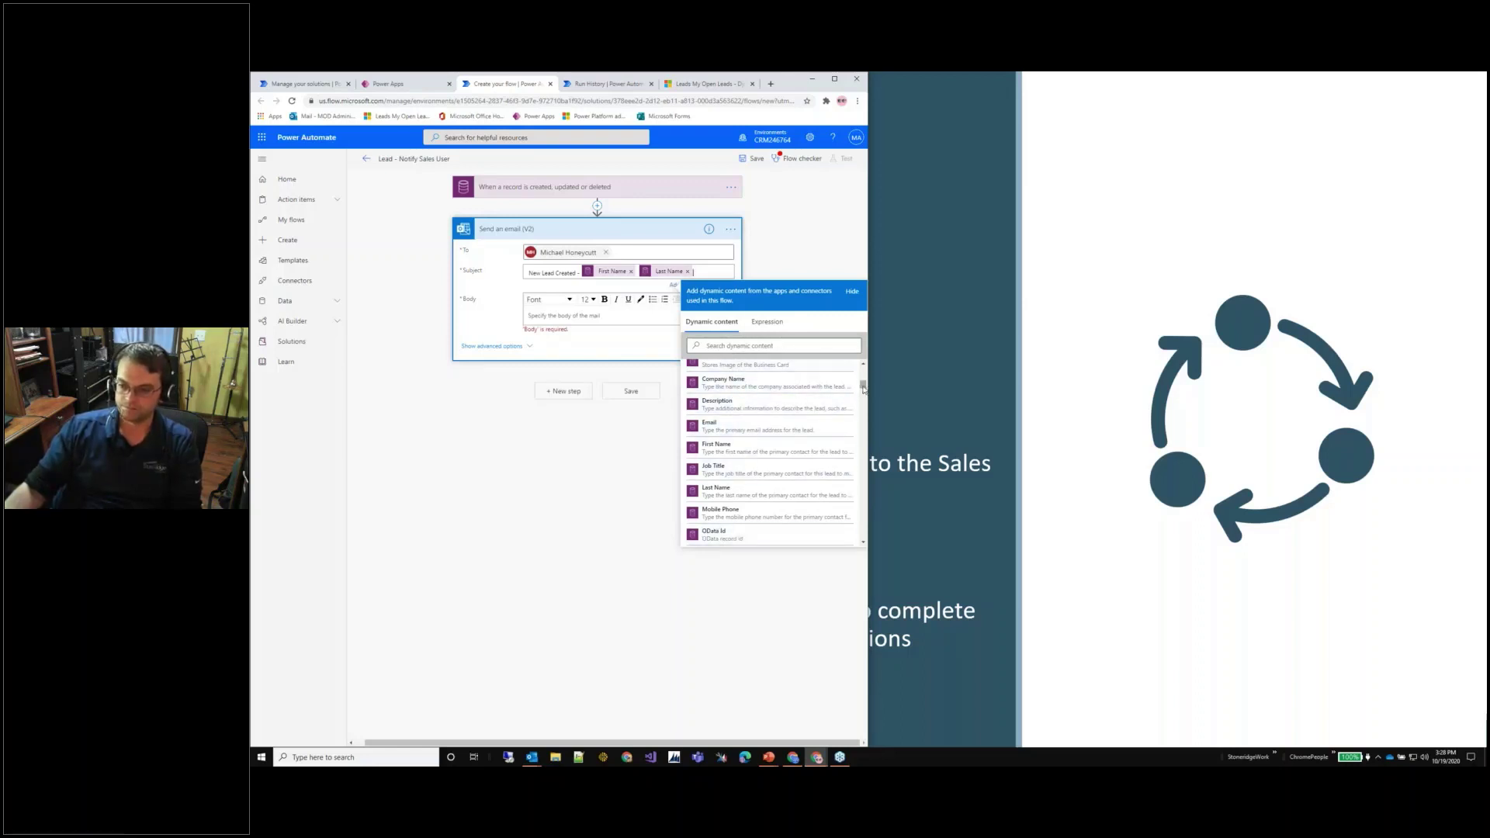
pyautogui.moveTo(863, 387); pyautogui.dragTo(863, 369)
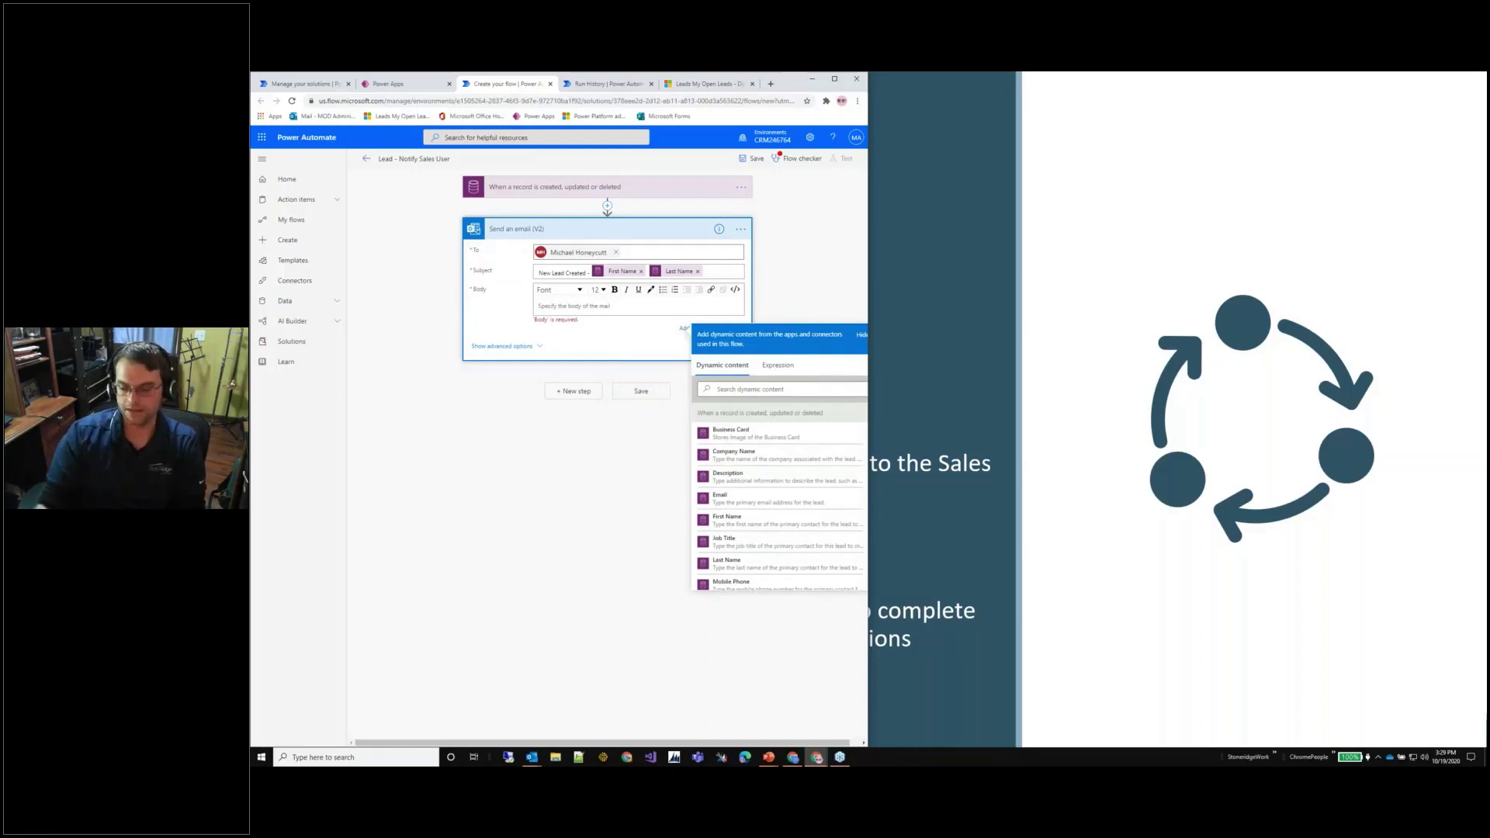
# Fill the email body with a copy of the subject line, including its First Name and Last Name fields, and save the flow.
pyautogui.write('New lea')
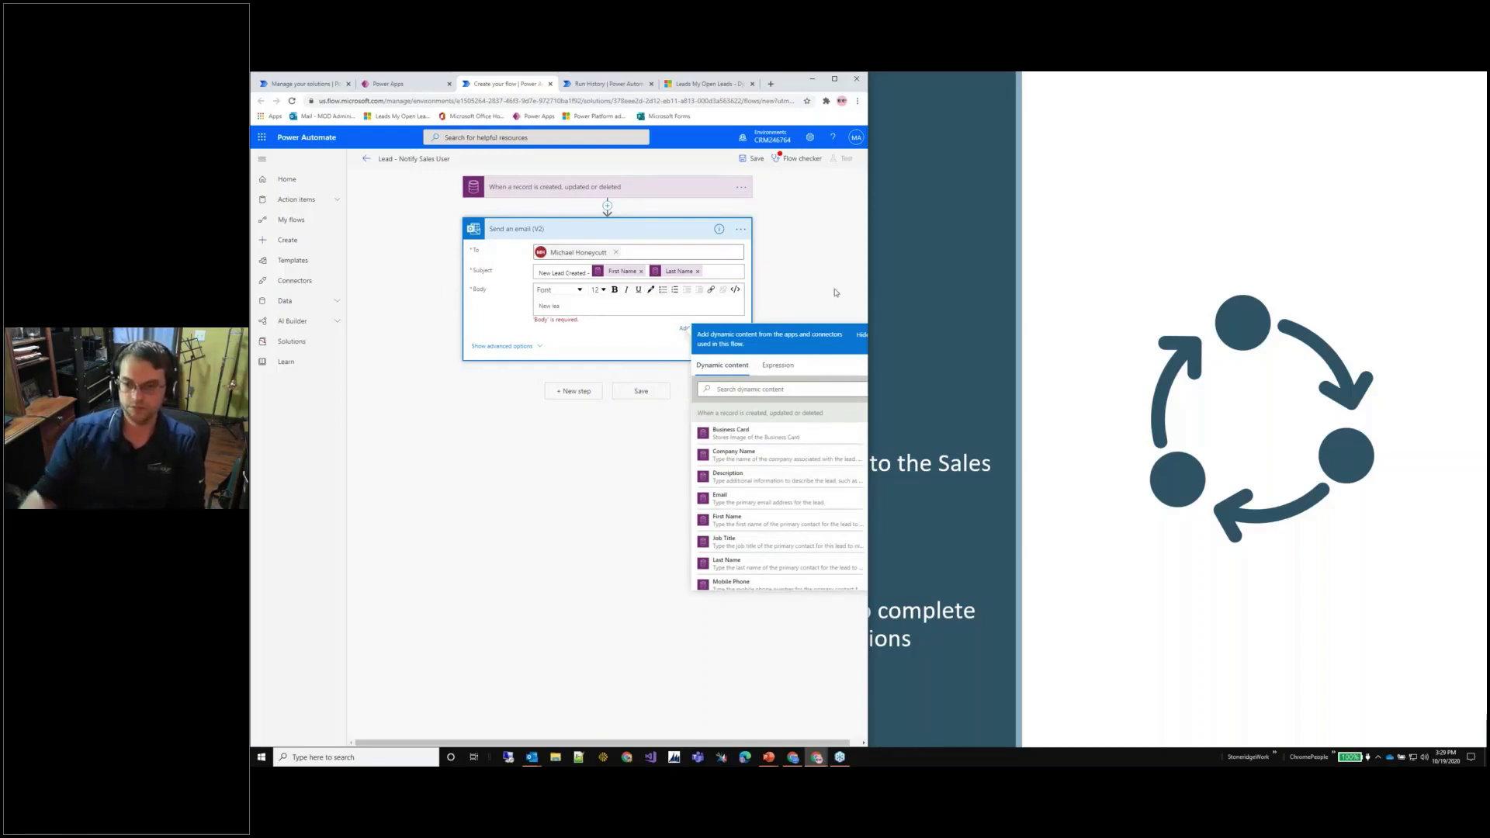
pyautogui.tripleClick(543, 272)
pyautogui.hotkey('ctrl', 'c')
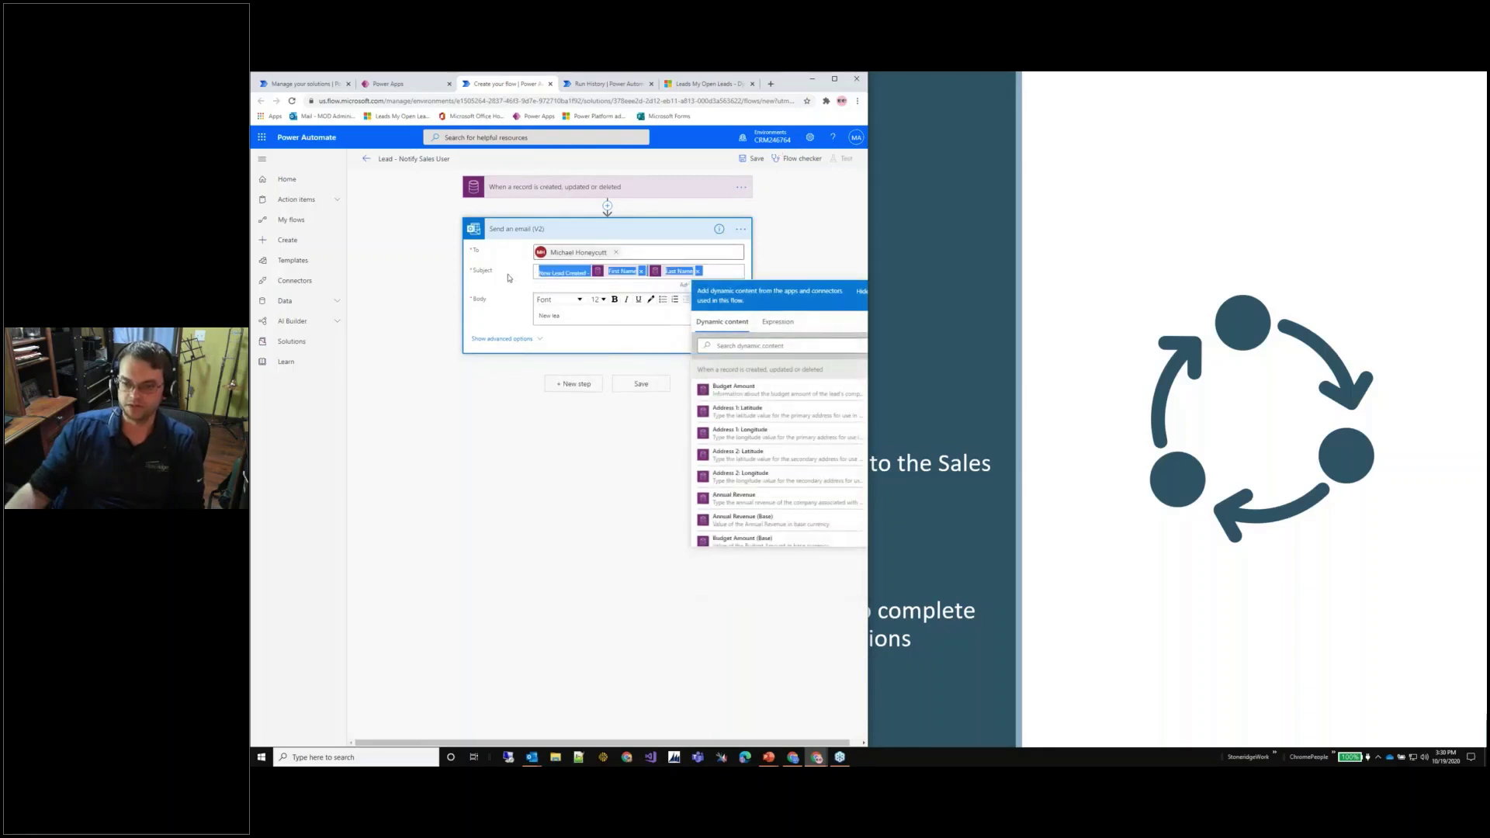
pyautogui.click(570, 307)
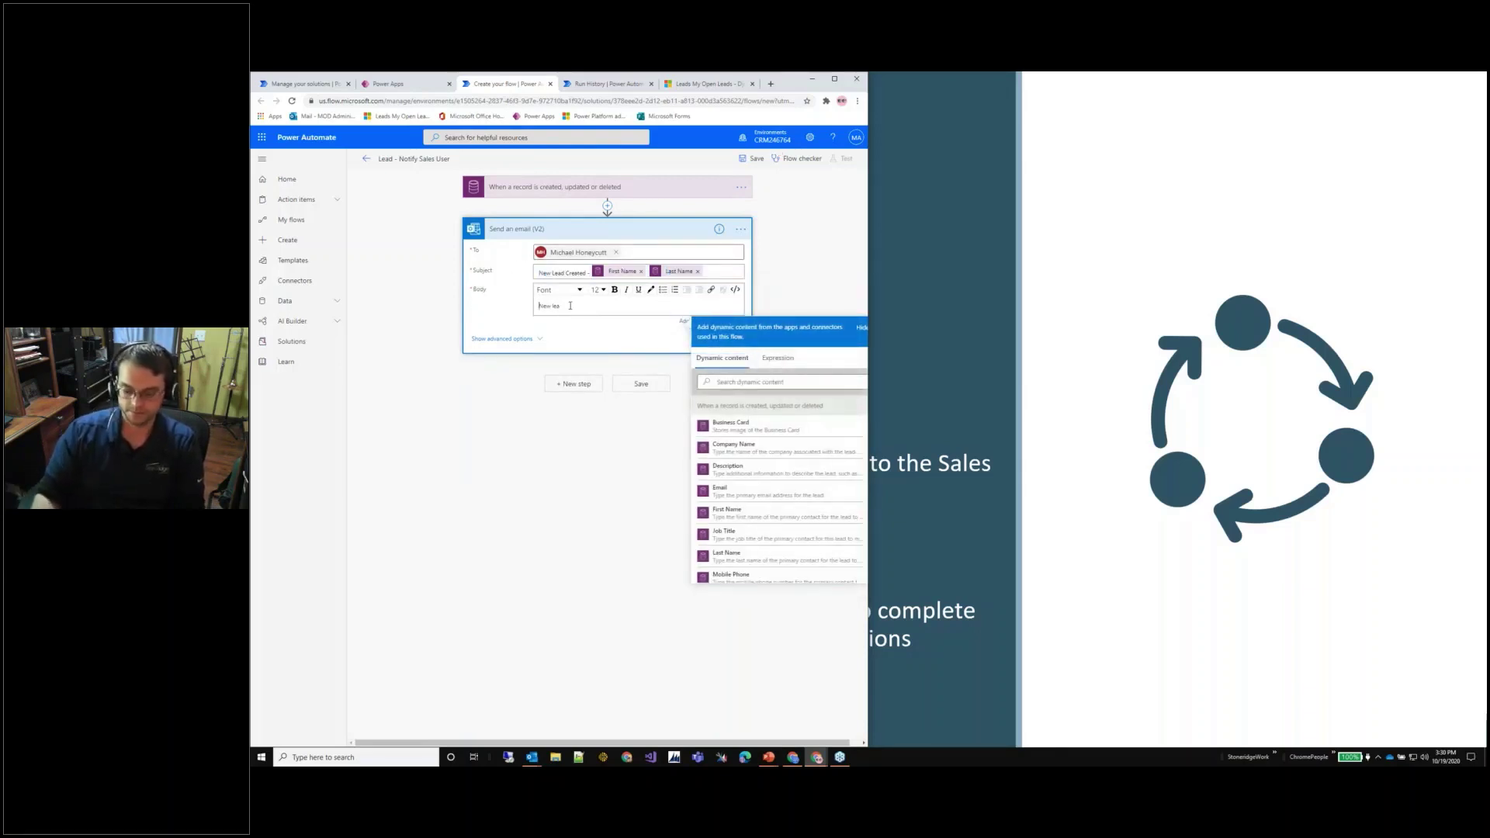
pyautogui.press('BackSpace')
pyautogui.press('BackSpace')
pyautogui.press('BackSpace')
pyautogui.hotkey('ctrl', 'v')
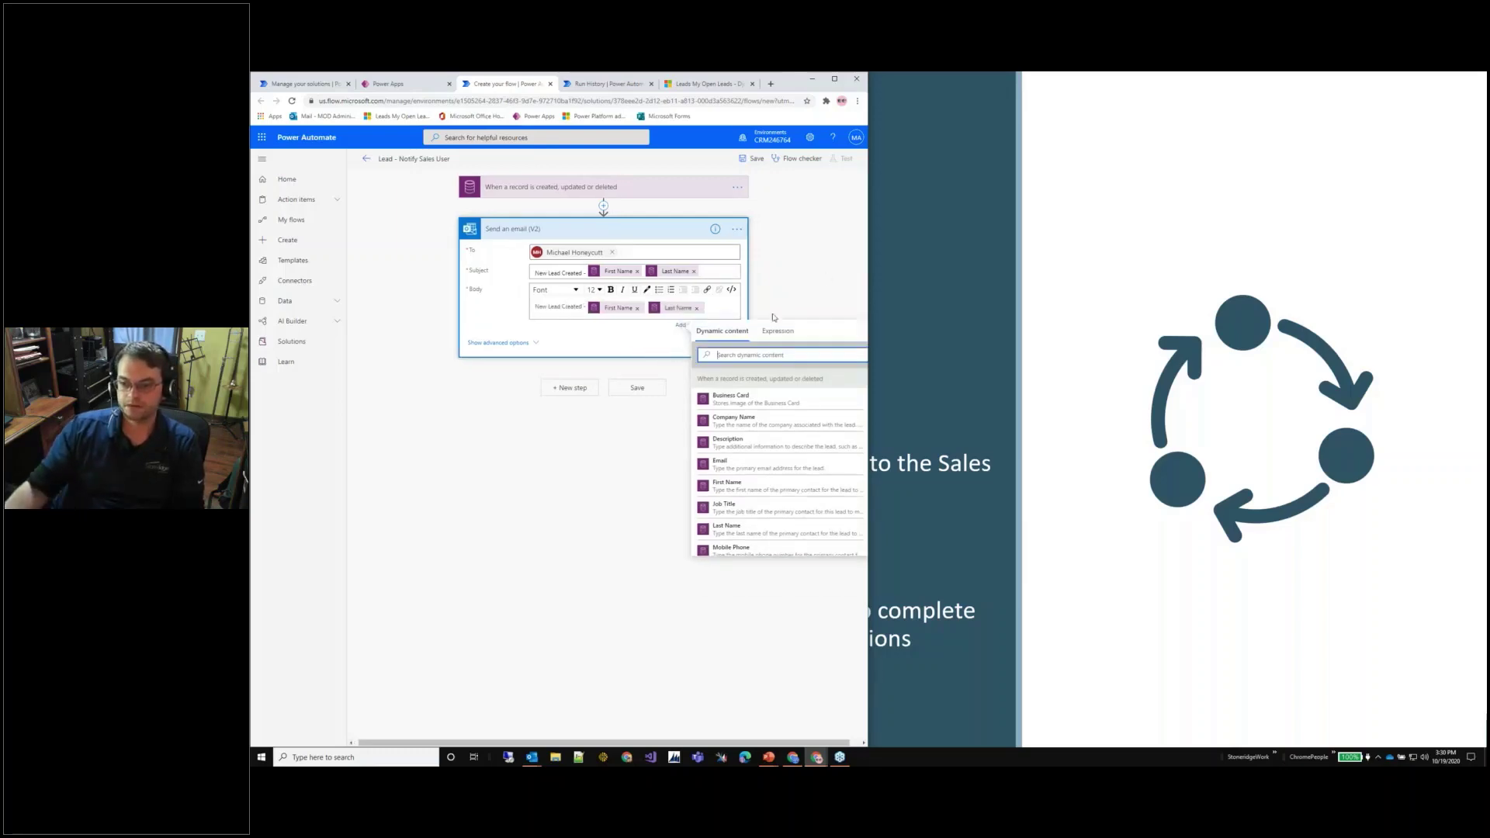
pyautogui.click(815, 301)
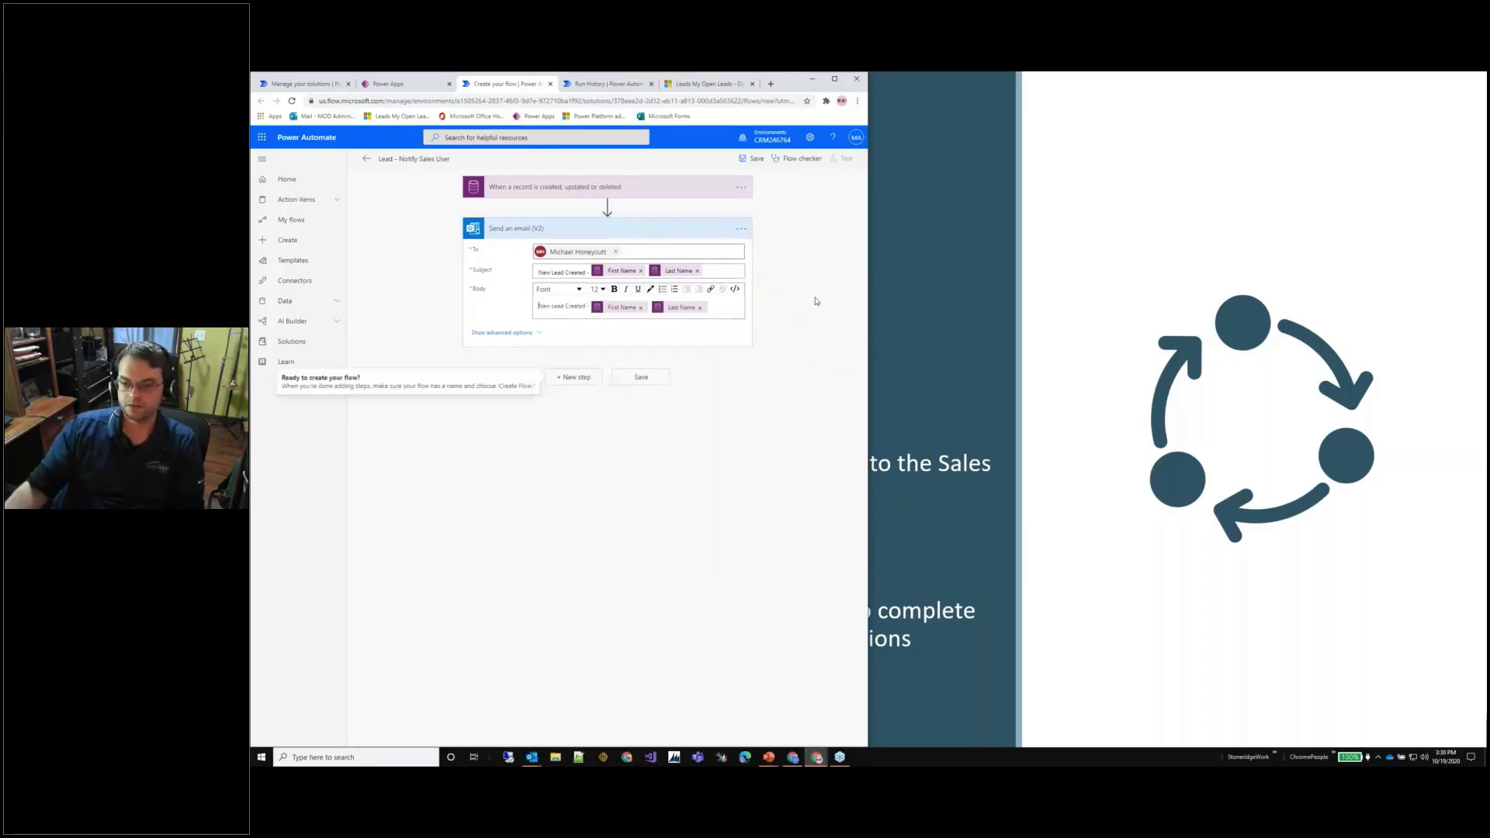
pyautogui.click(643, 378)
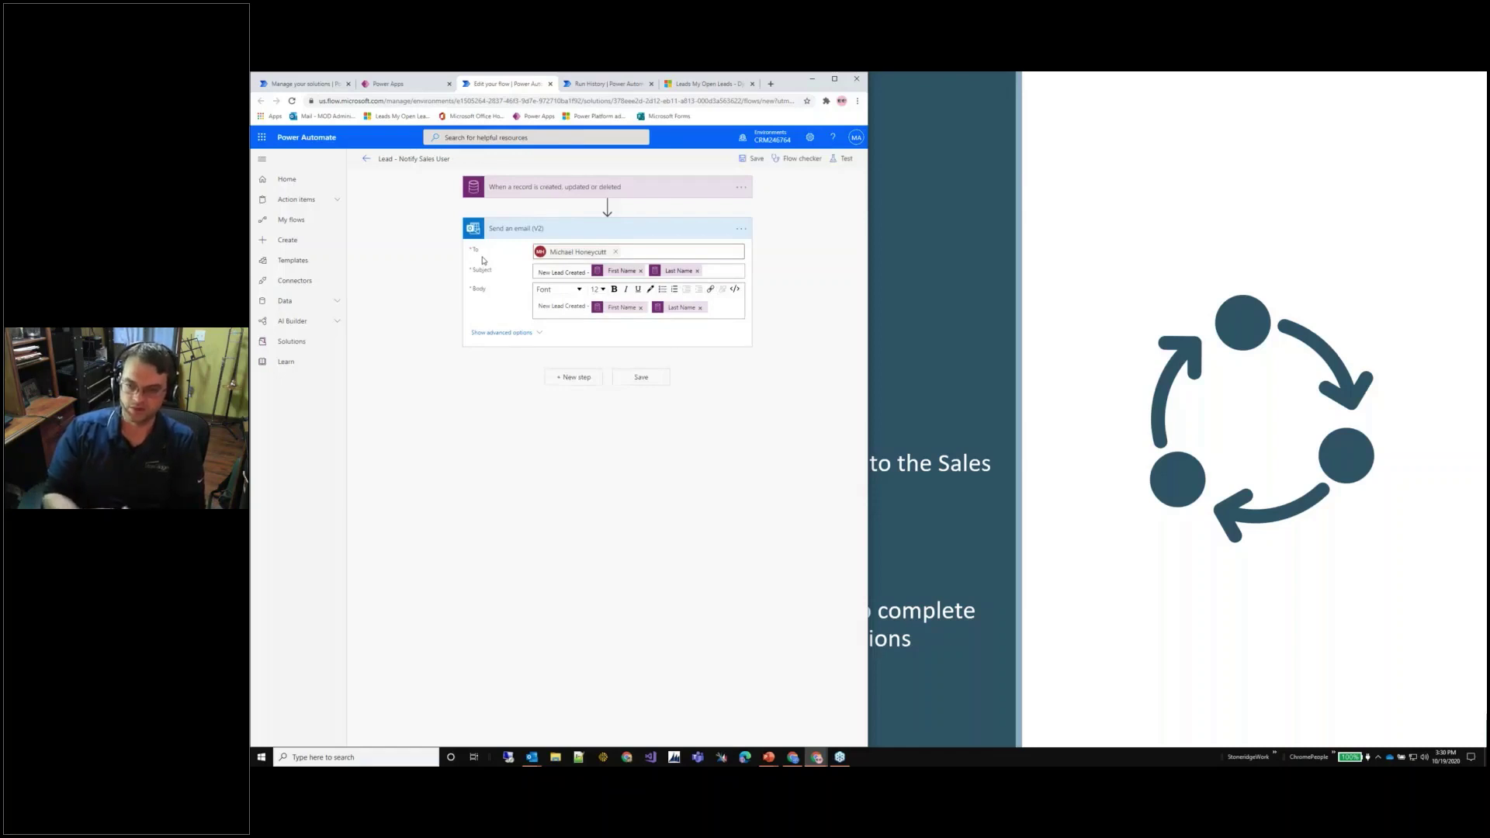
# Rename the email action as "Send Email to SalesUser" and save the flow.
pyautogui.click(741, 228)
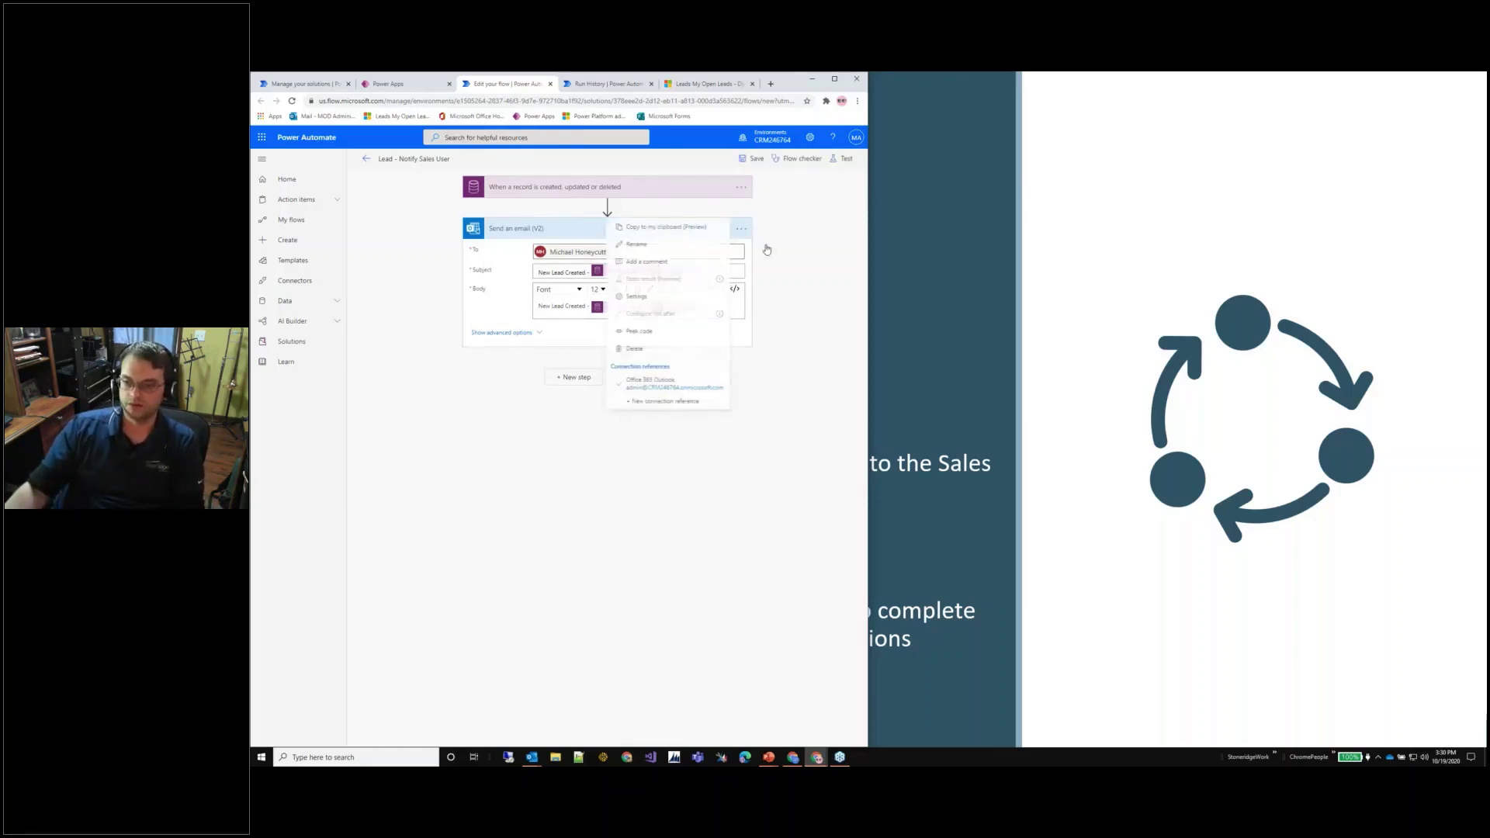
pyautogui.click(636, 243)
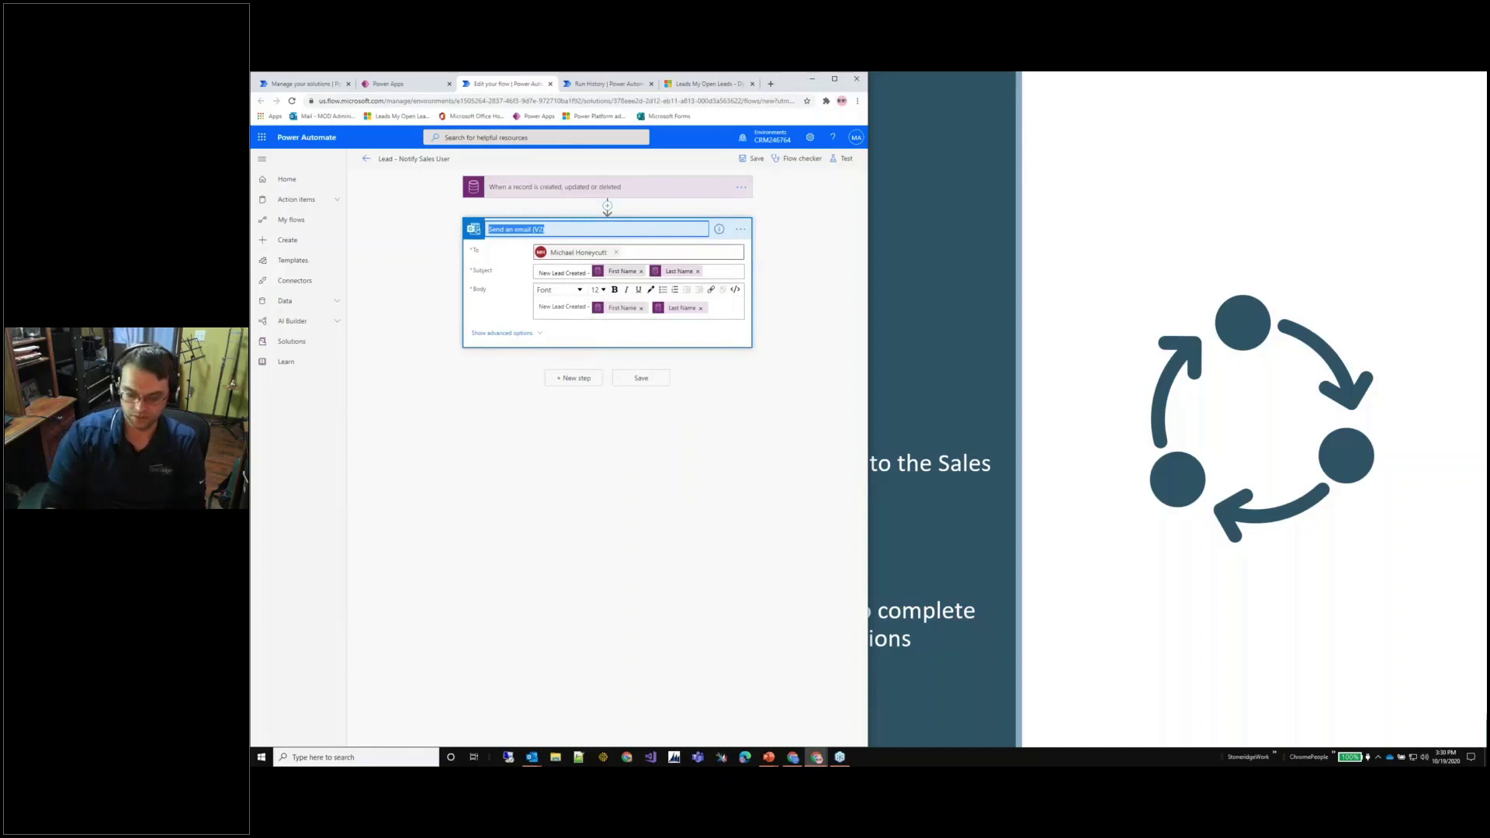
pyautogui.press('BackSpace')
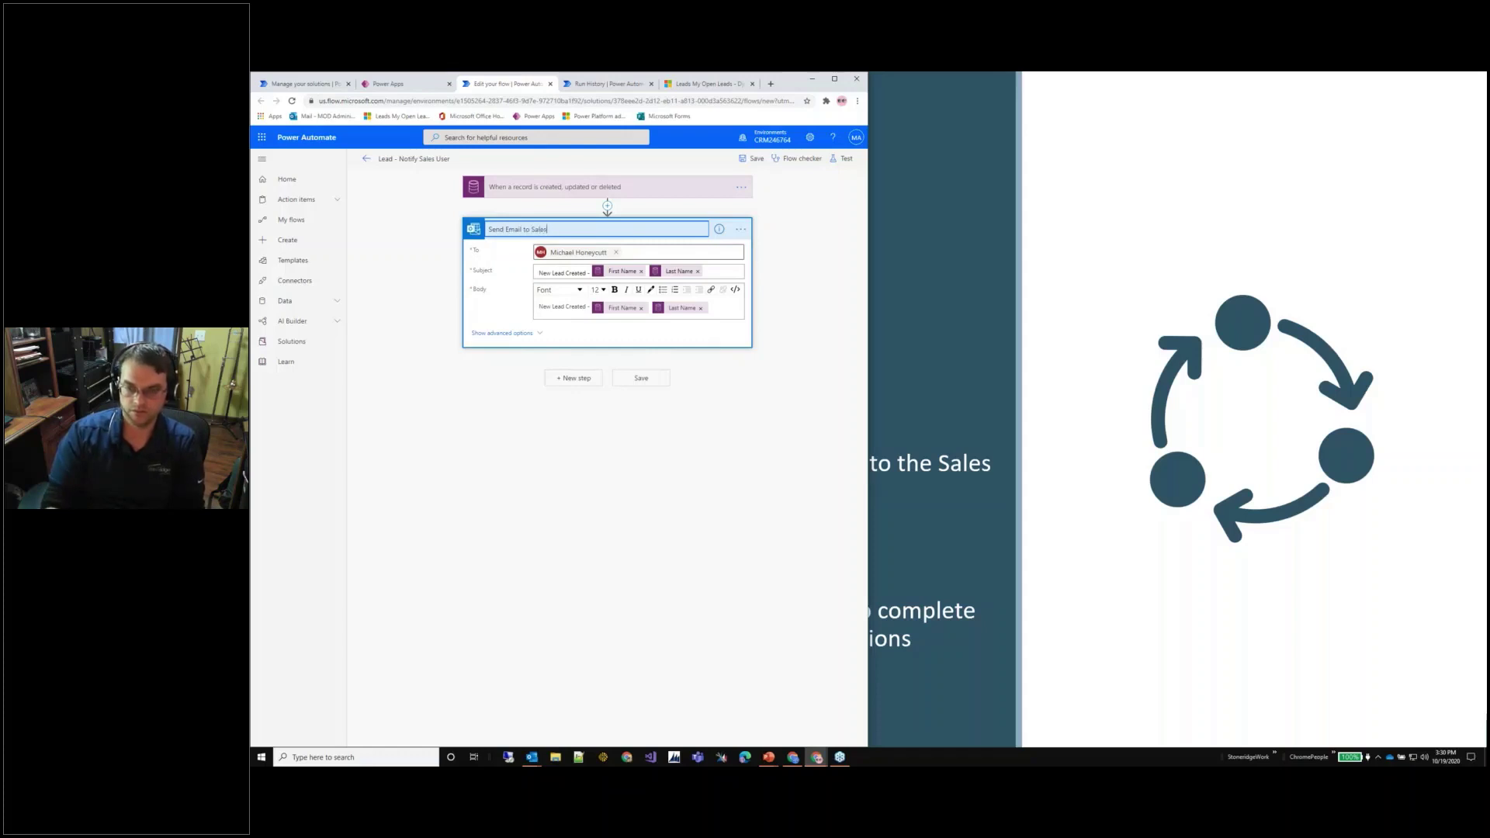
pyautogui.write('Send Email to SalesUser')
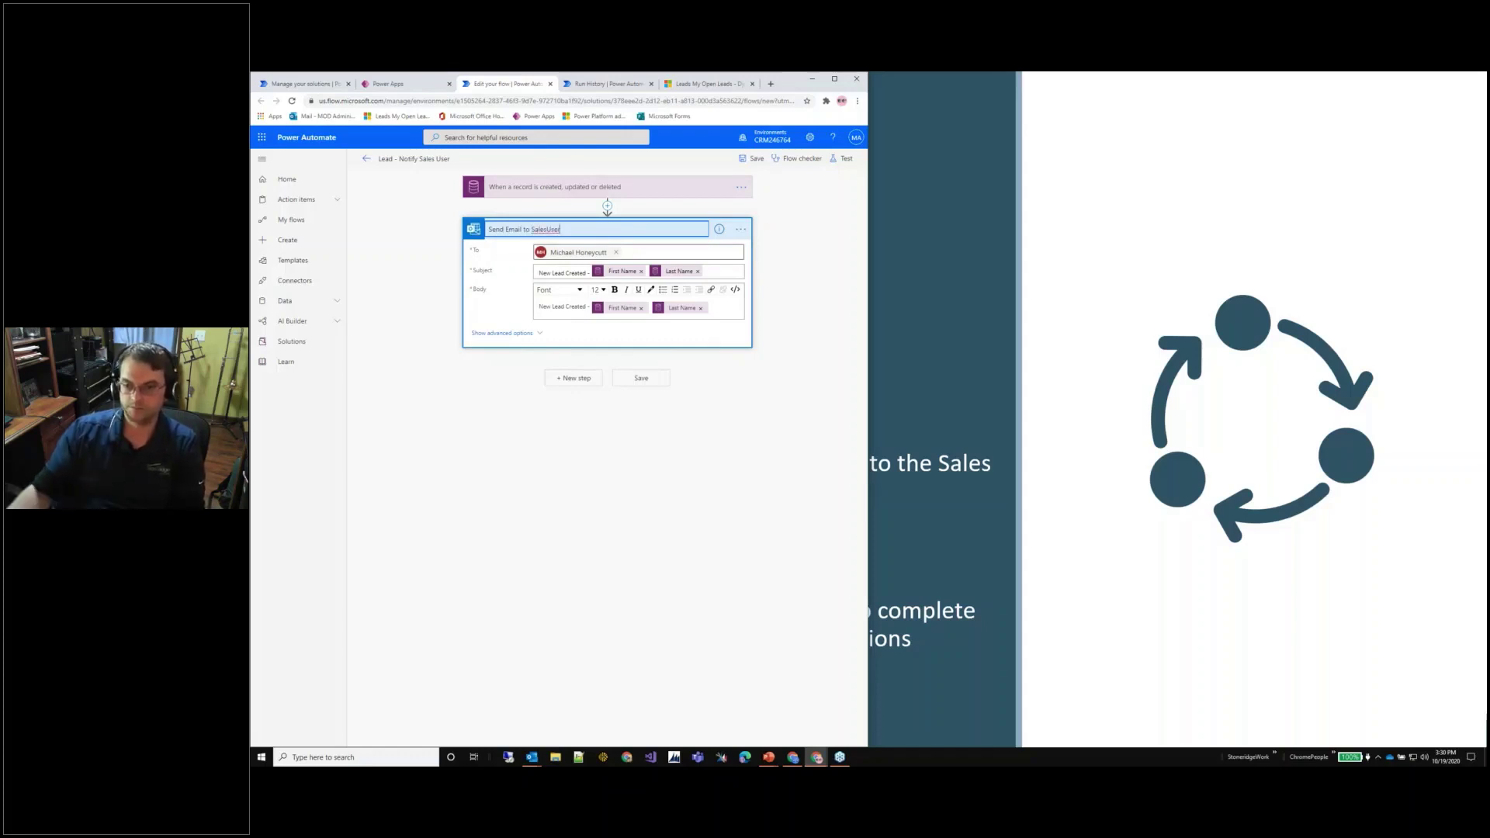
pyautogui.click(785, 289)
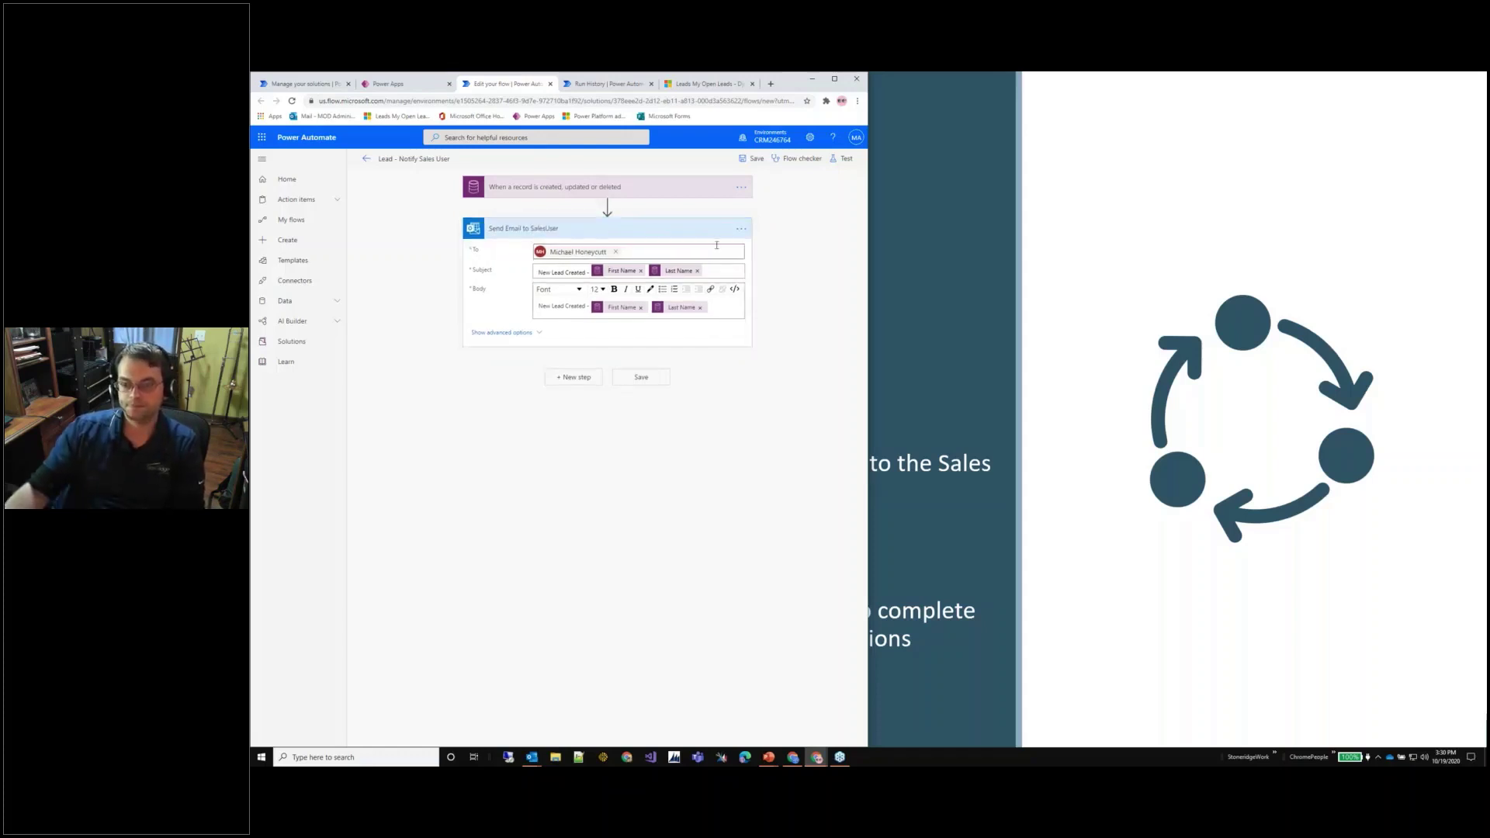
pyautogui.click(647, 380)
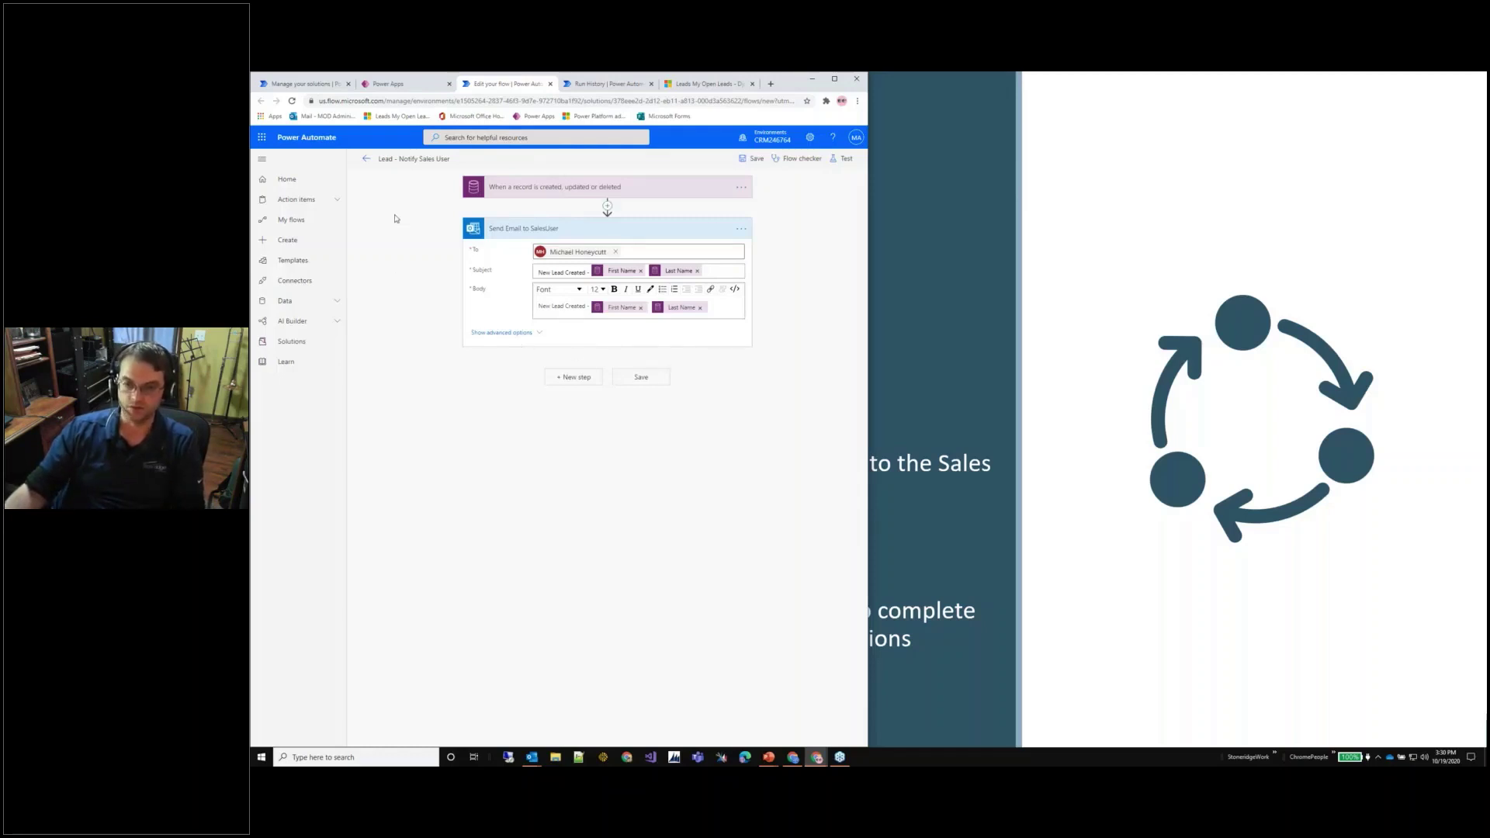
# Return to the flow's details page in a maximized browser window and switch to the My Open Leads view in Dynamics 365.
pyautogui.click(364, 160)
pyautogui.press('Return')
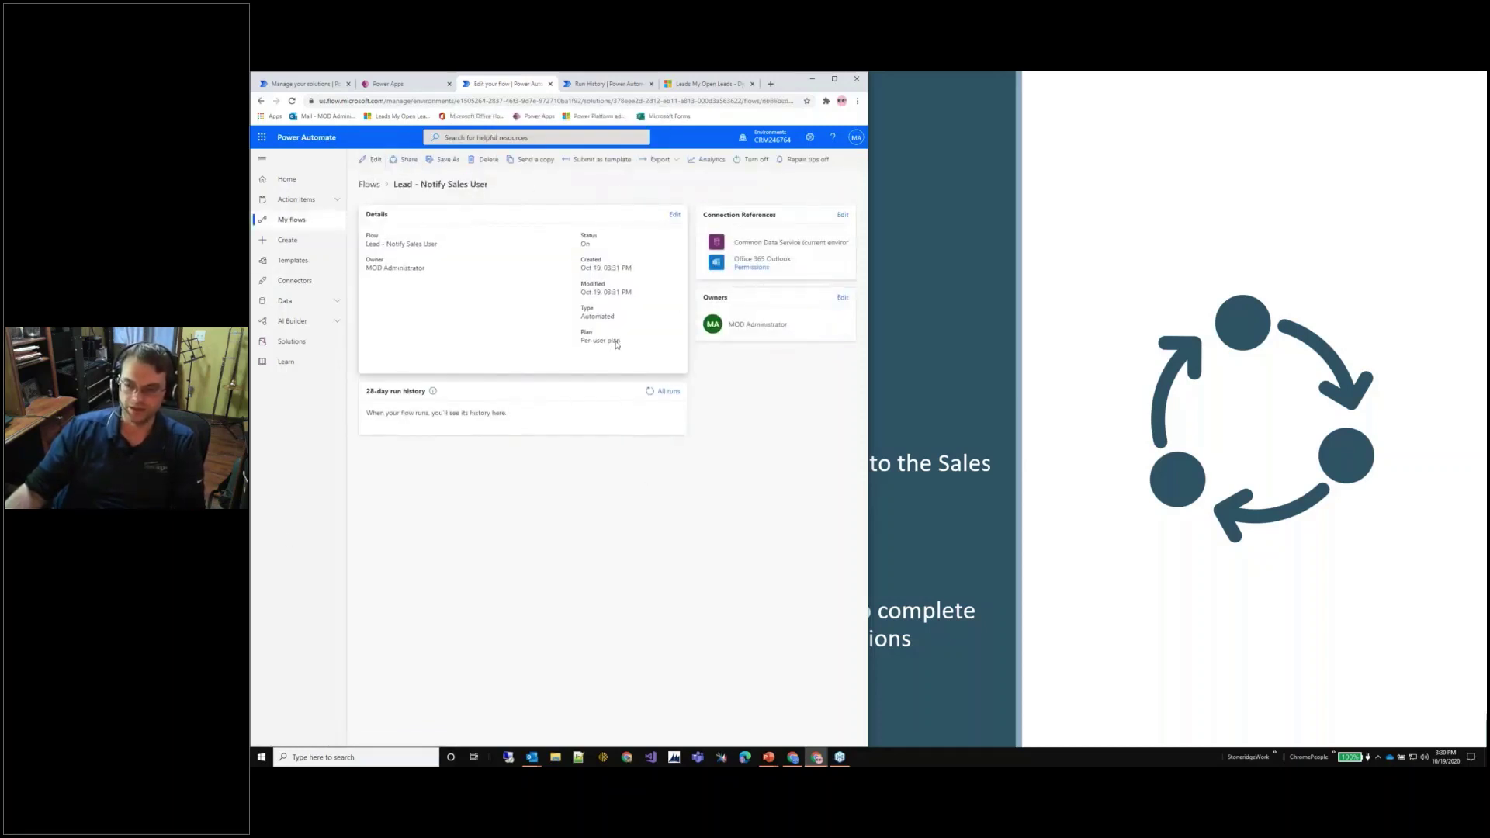
pyautogui.click(834, 78)
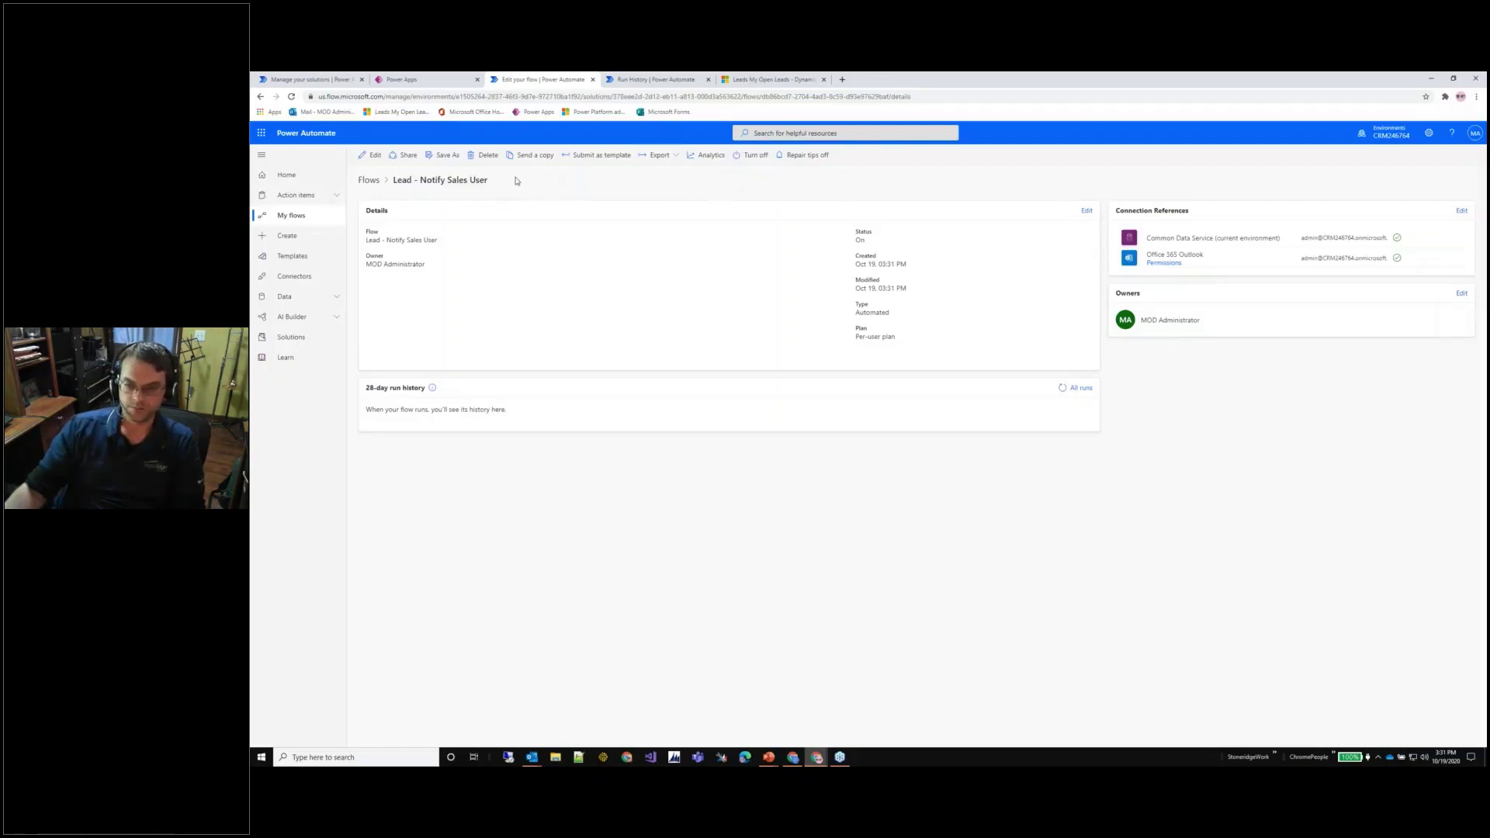
pyautogui.click(771, 79)
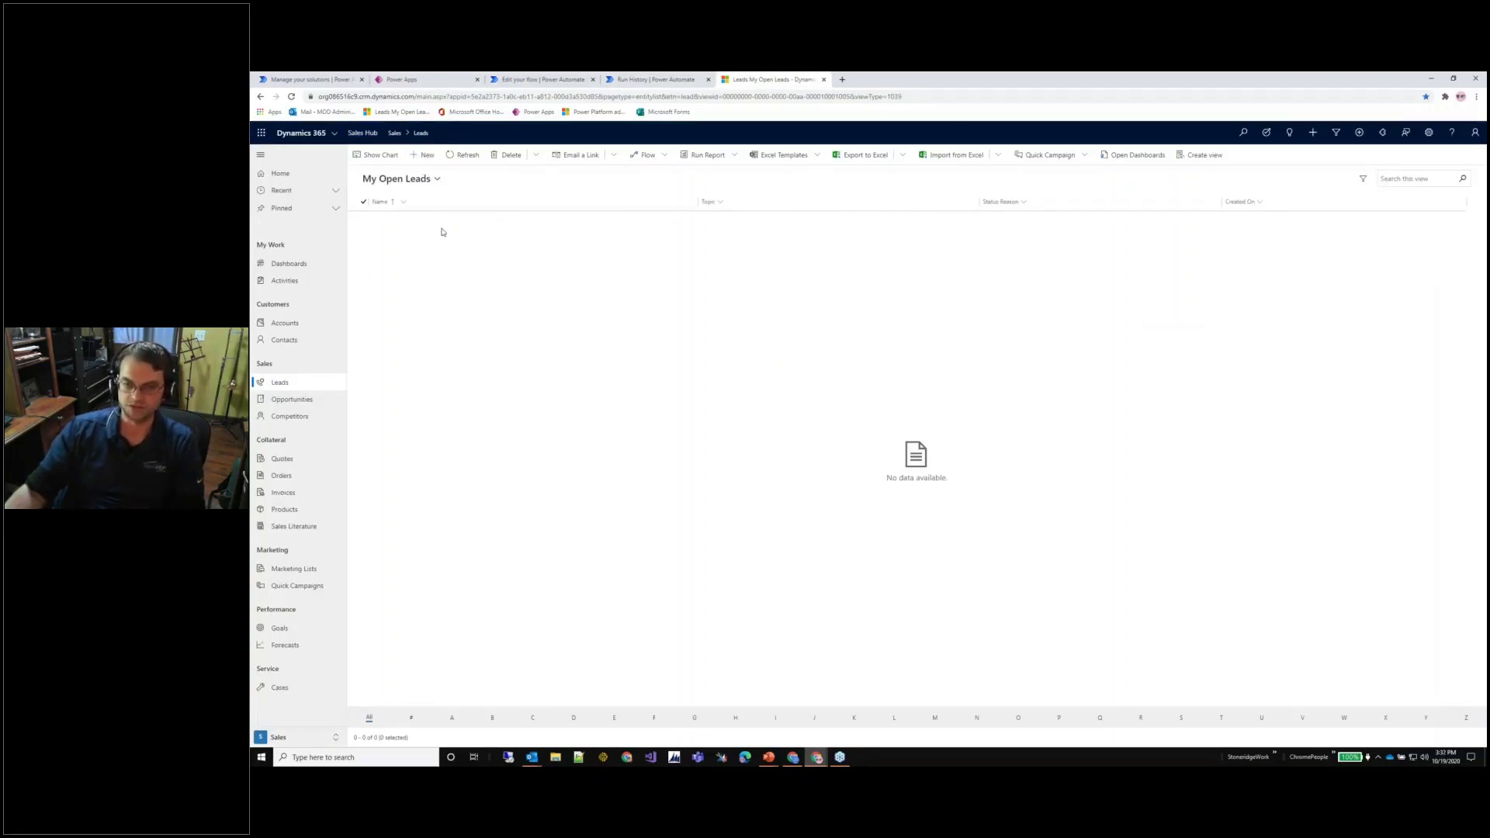
# Start a new lead with the topic "Lead Test", the contact's first and last name, and the job title Architect.
pyautogui.click(423, 155)
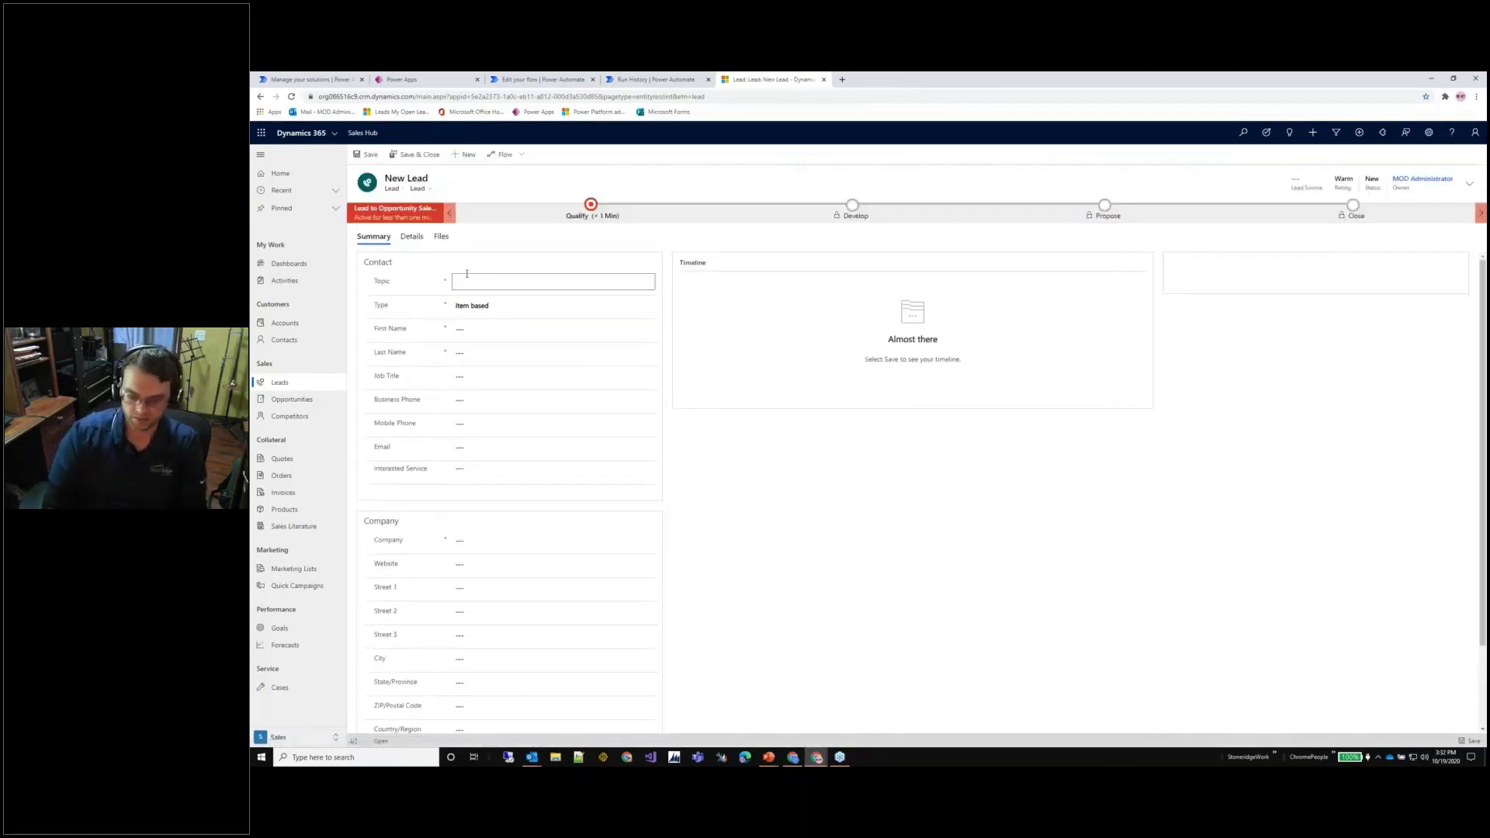
pyautogui.click(467, 273)
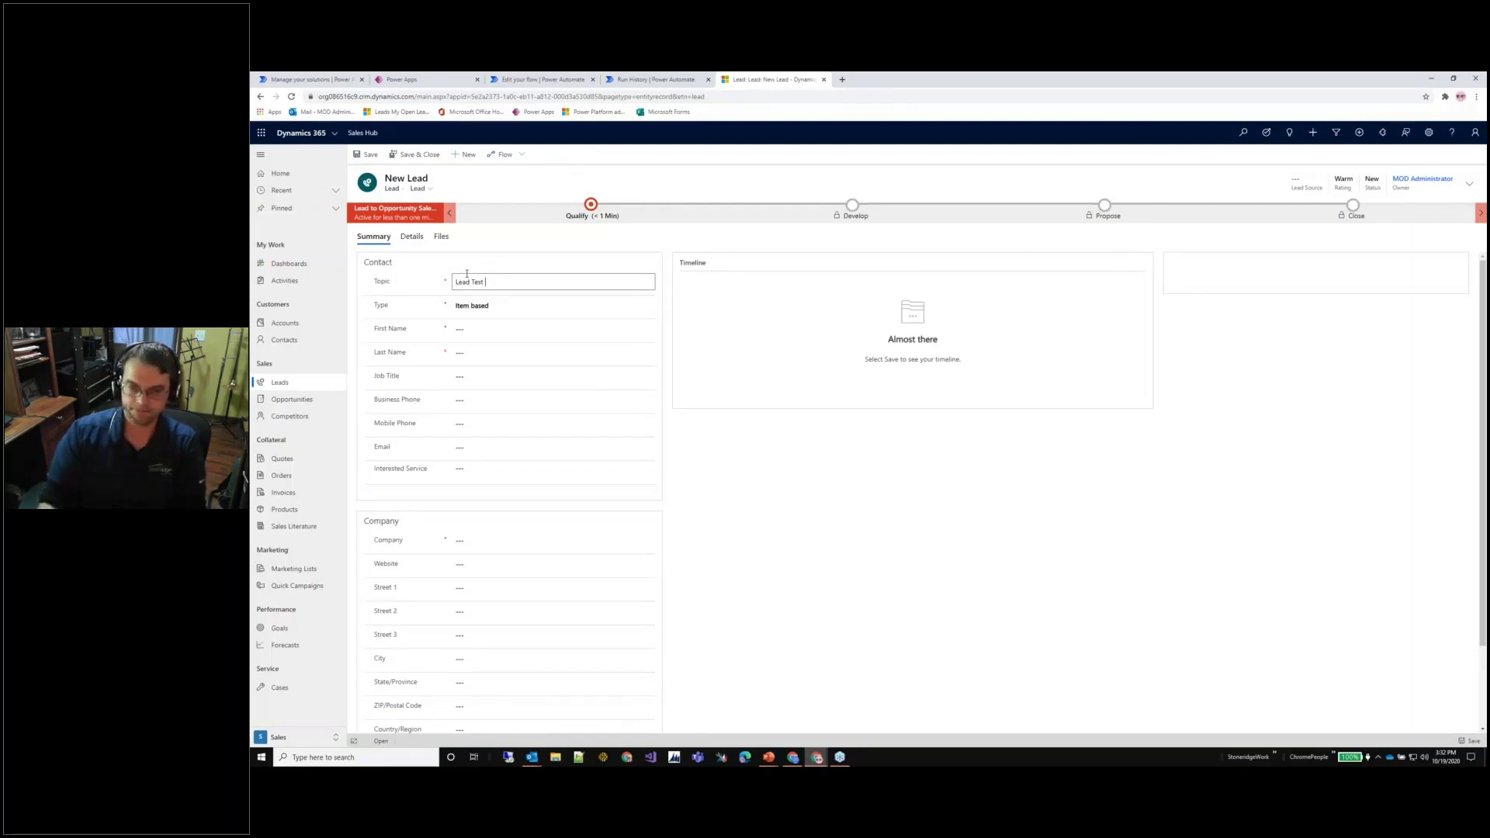
pyautogui.press('Tab')
pyautogui.press('Tab')
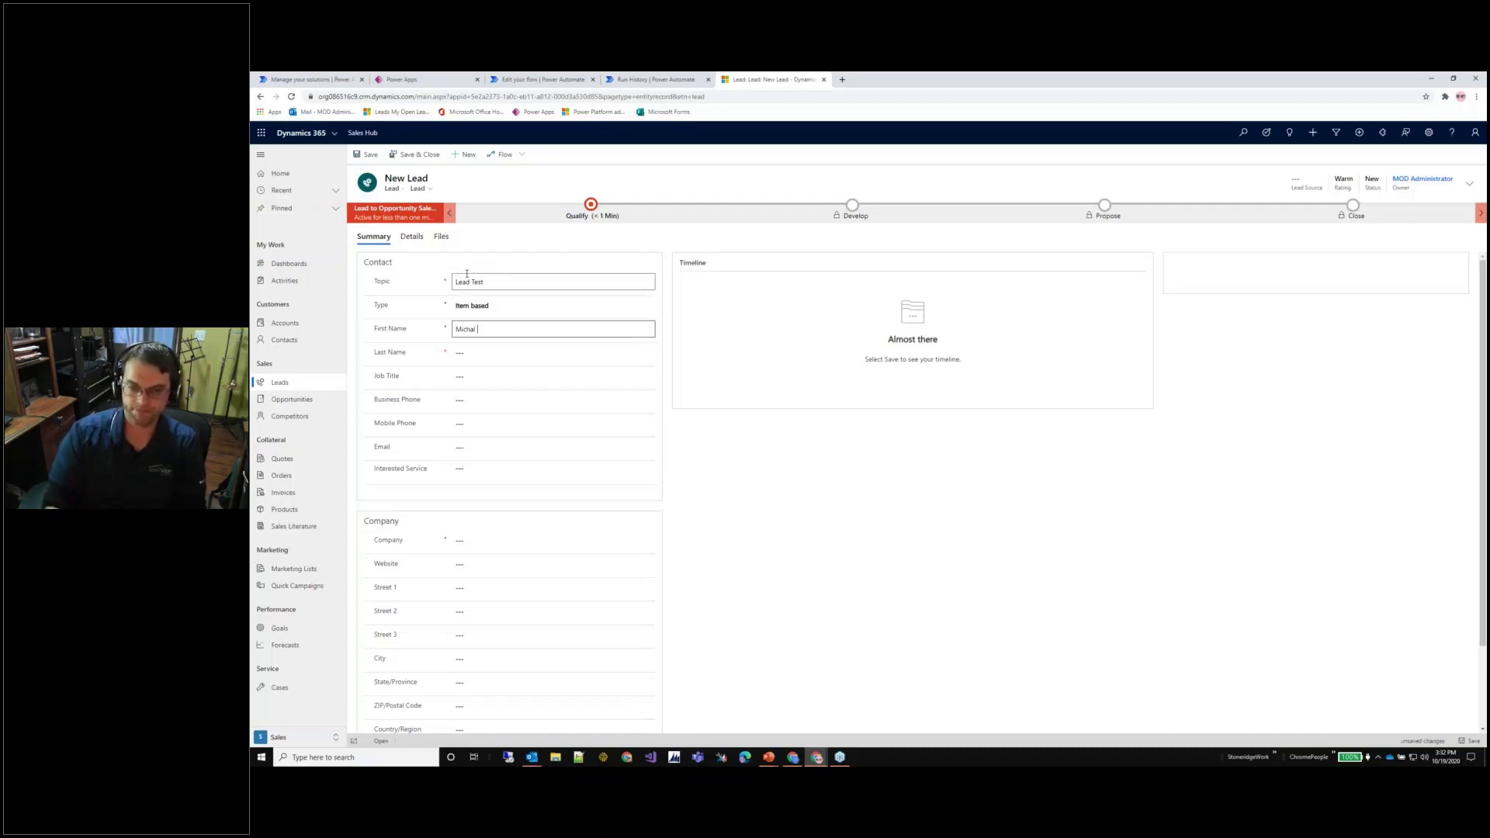
pyautogui.press('Tab')
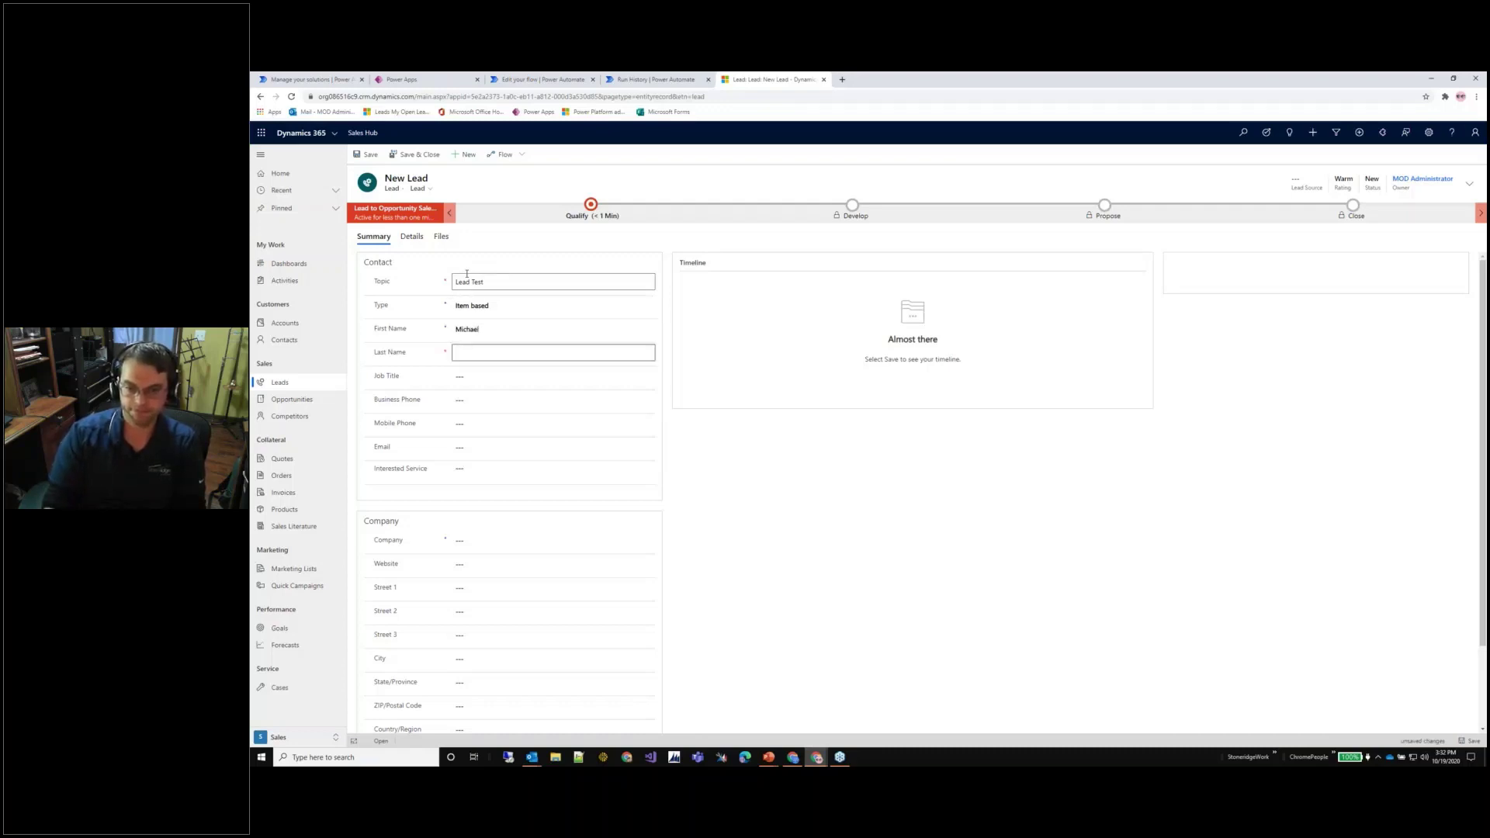
pyautogui.write('Honeycutt1')
pyautogui.press('Tab')
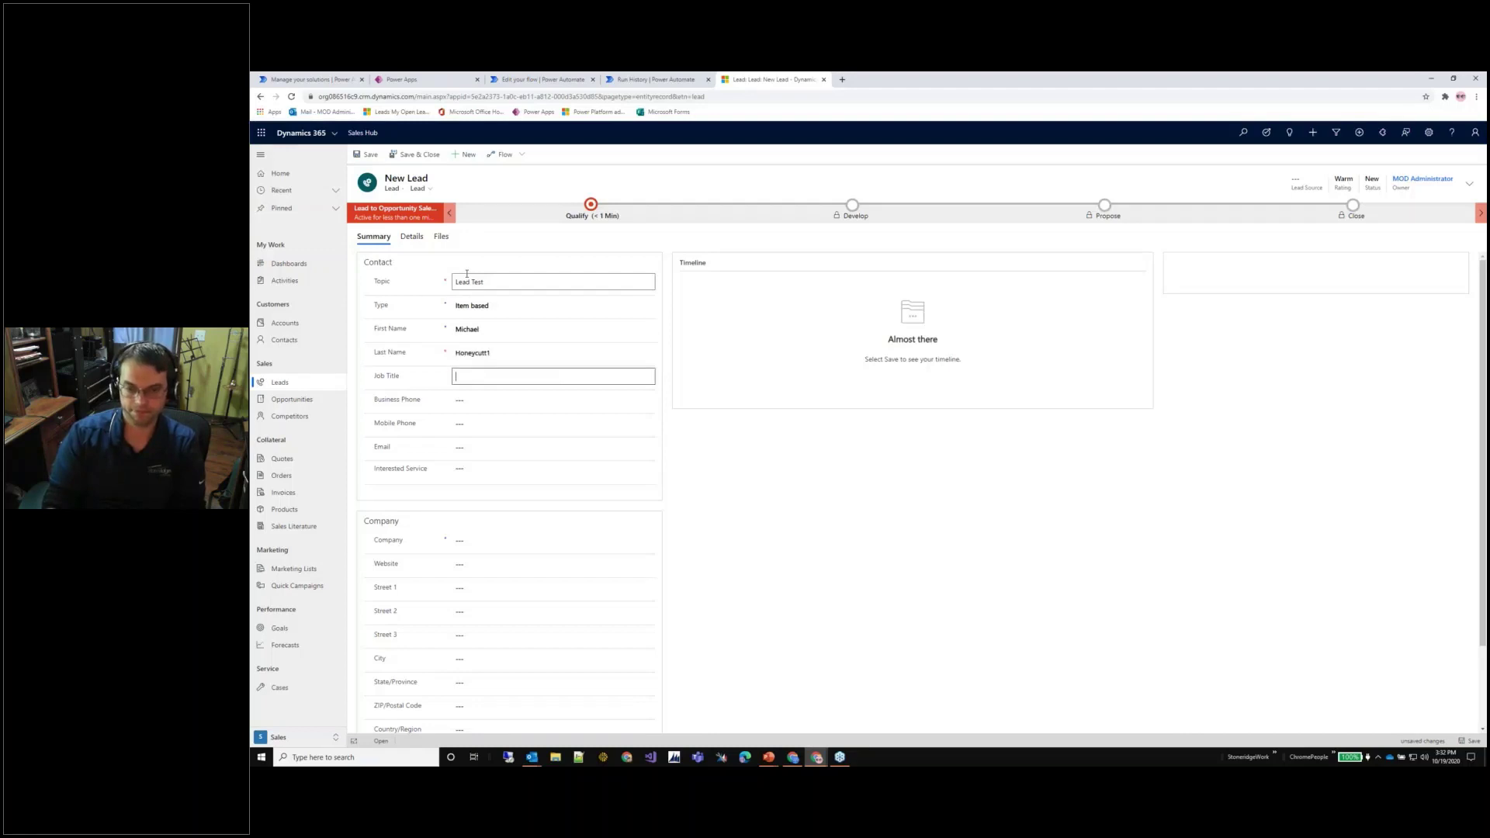
pyautogui.write('Architect')
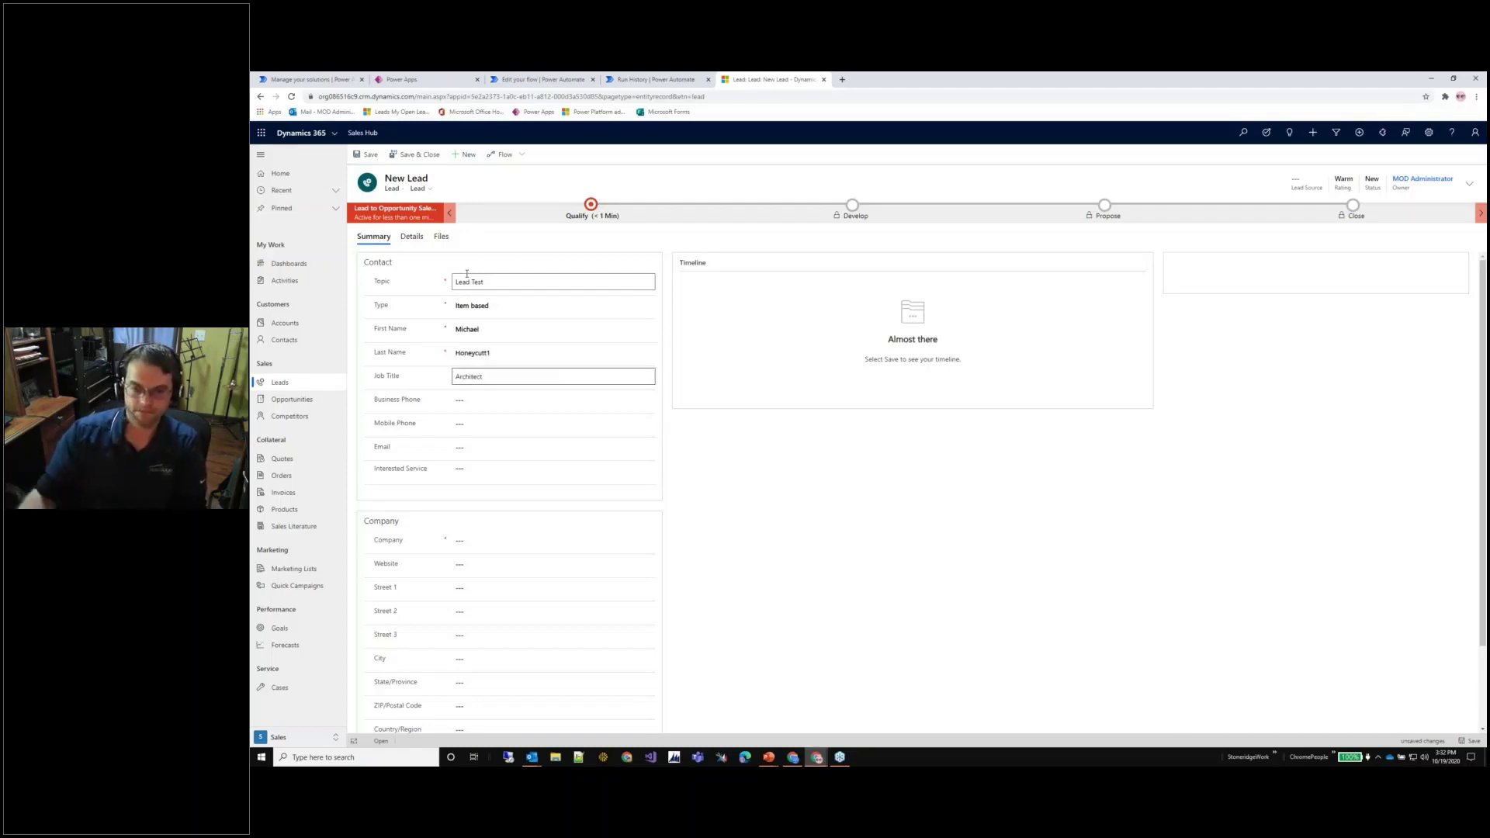
# Enter the lead's business phone number, set the company to Stoneridge, and save the lead.
pyautogui.press('Tab')
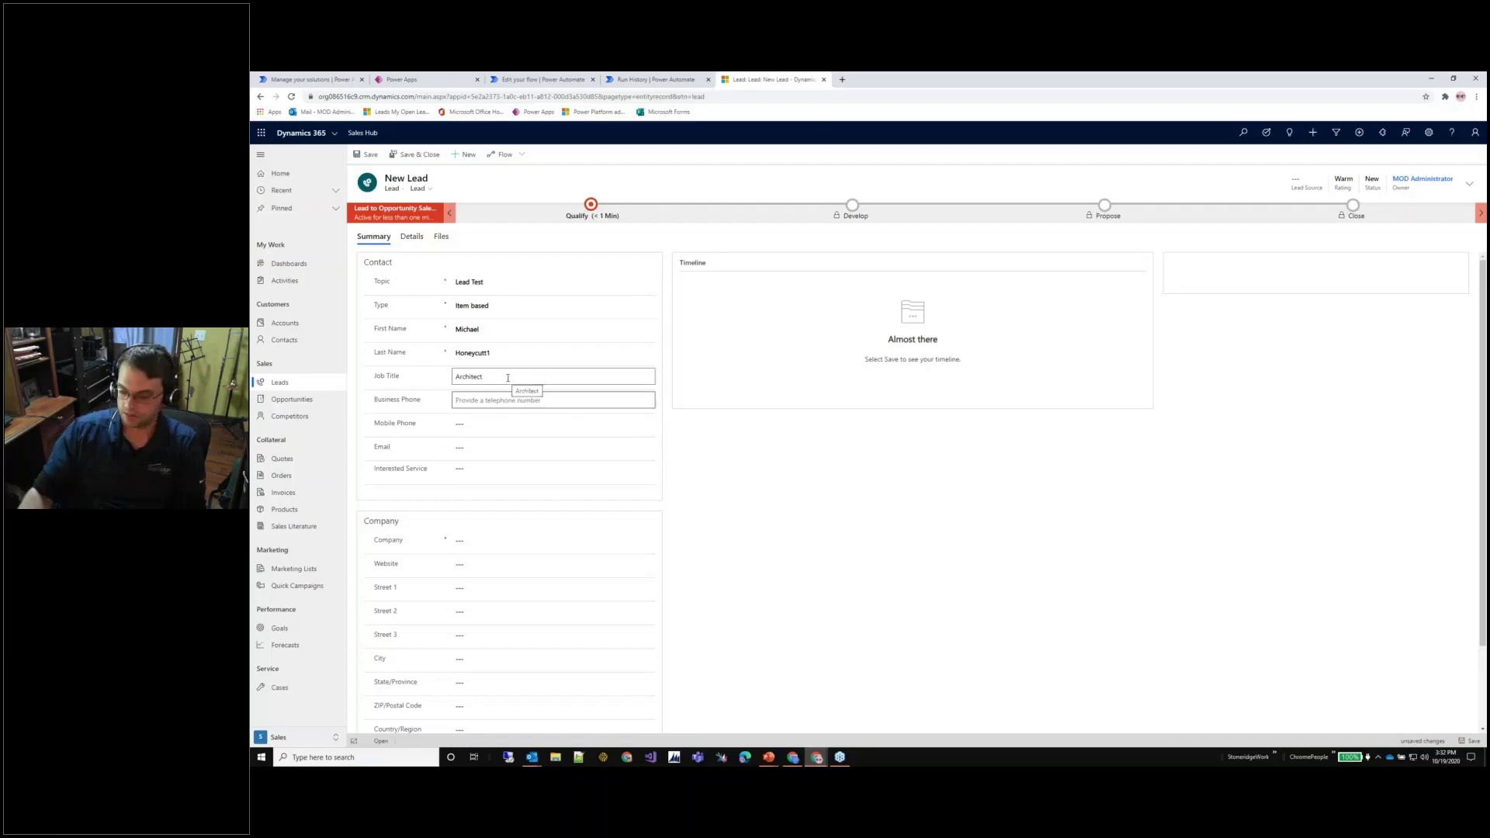
pyautogui.write('605-')
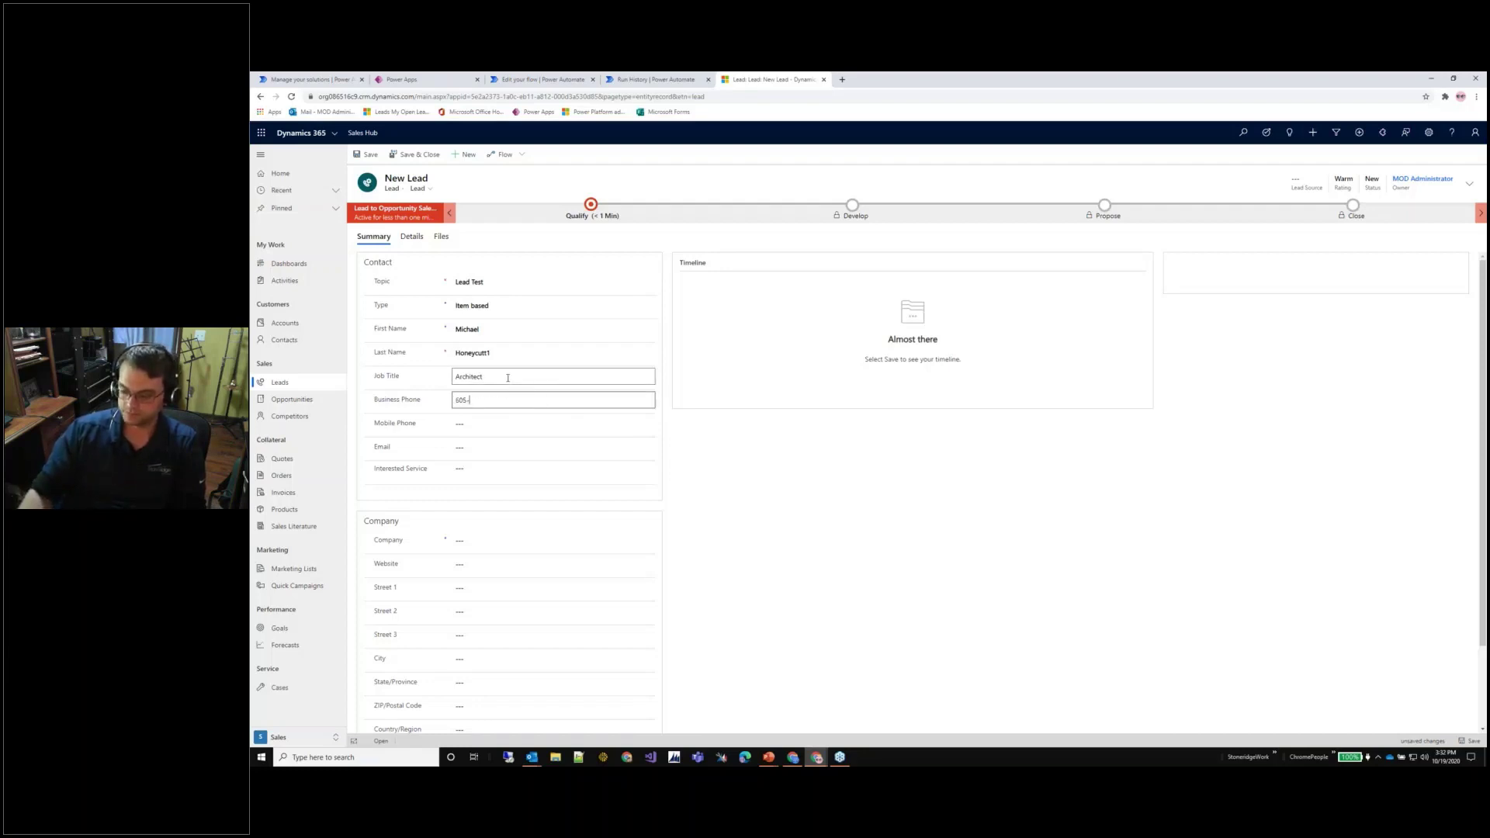
pyautogui.write('123-4567')
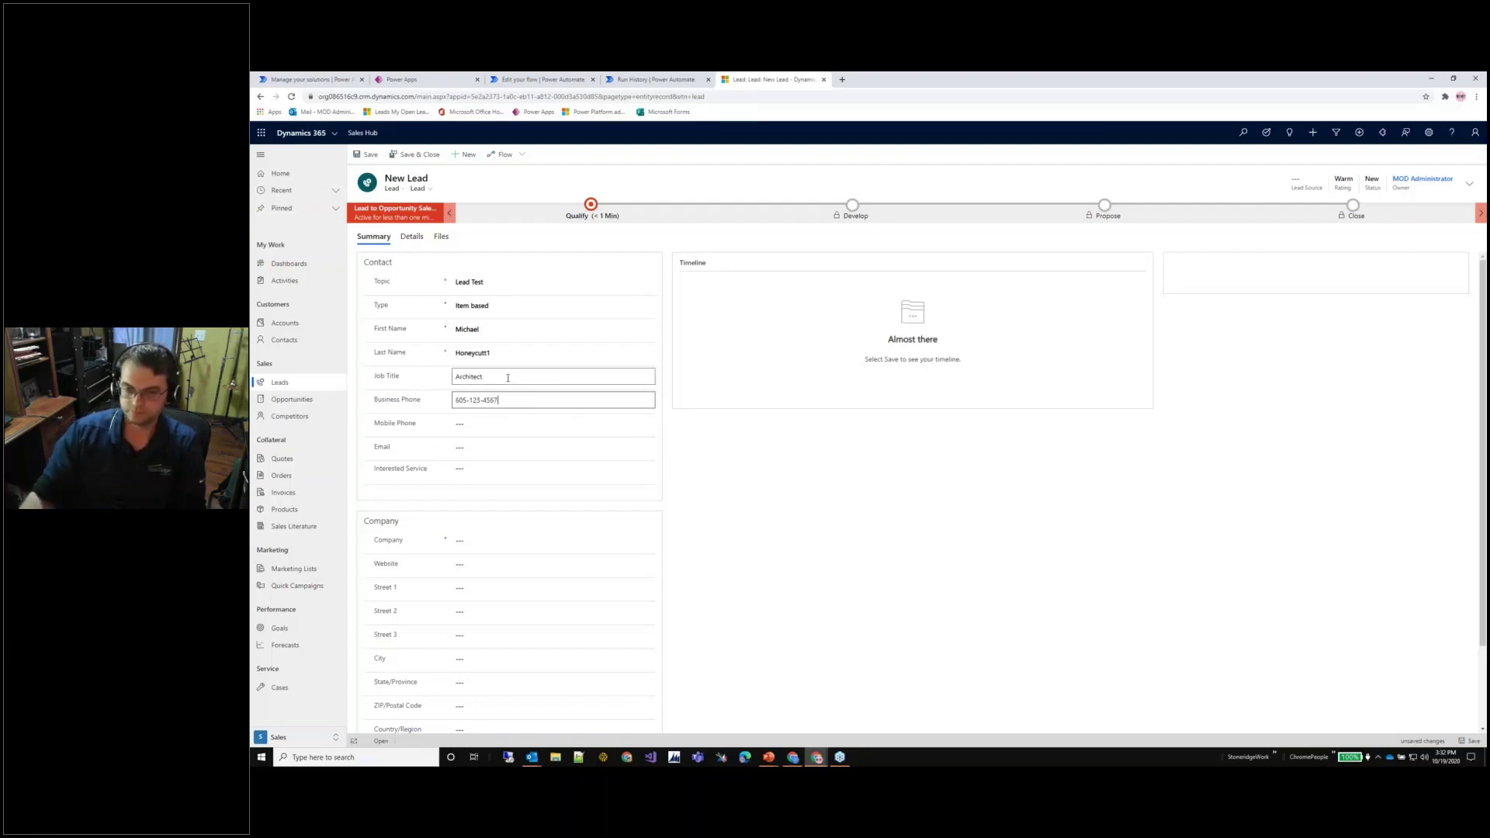
pyautogui.click(485, 538)
pyautogui.write('Stone')
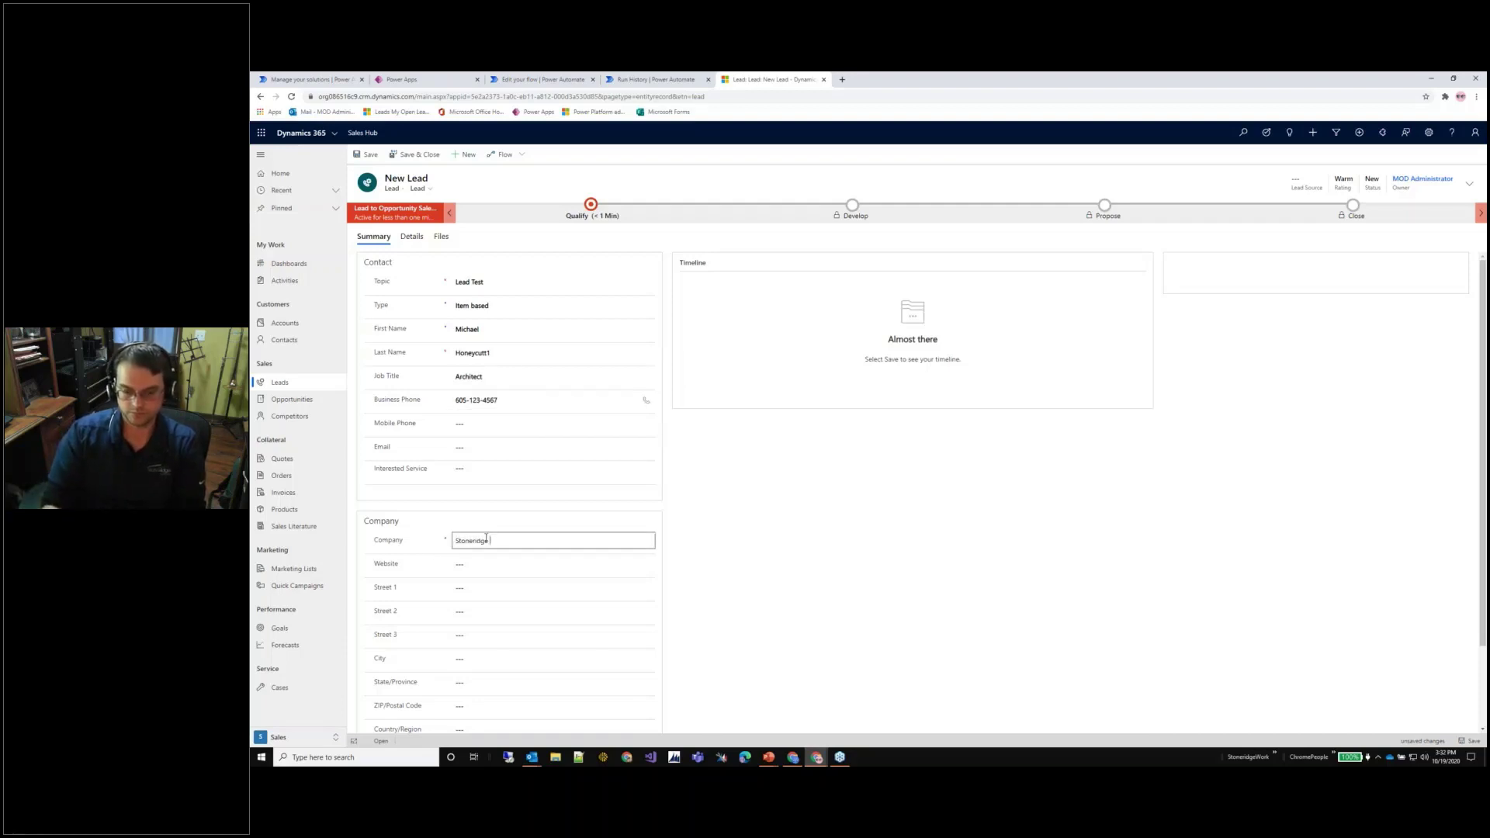
pyautogui.write('ridge')
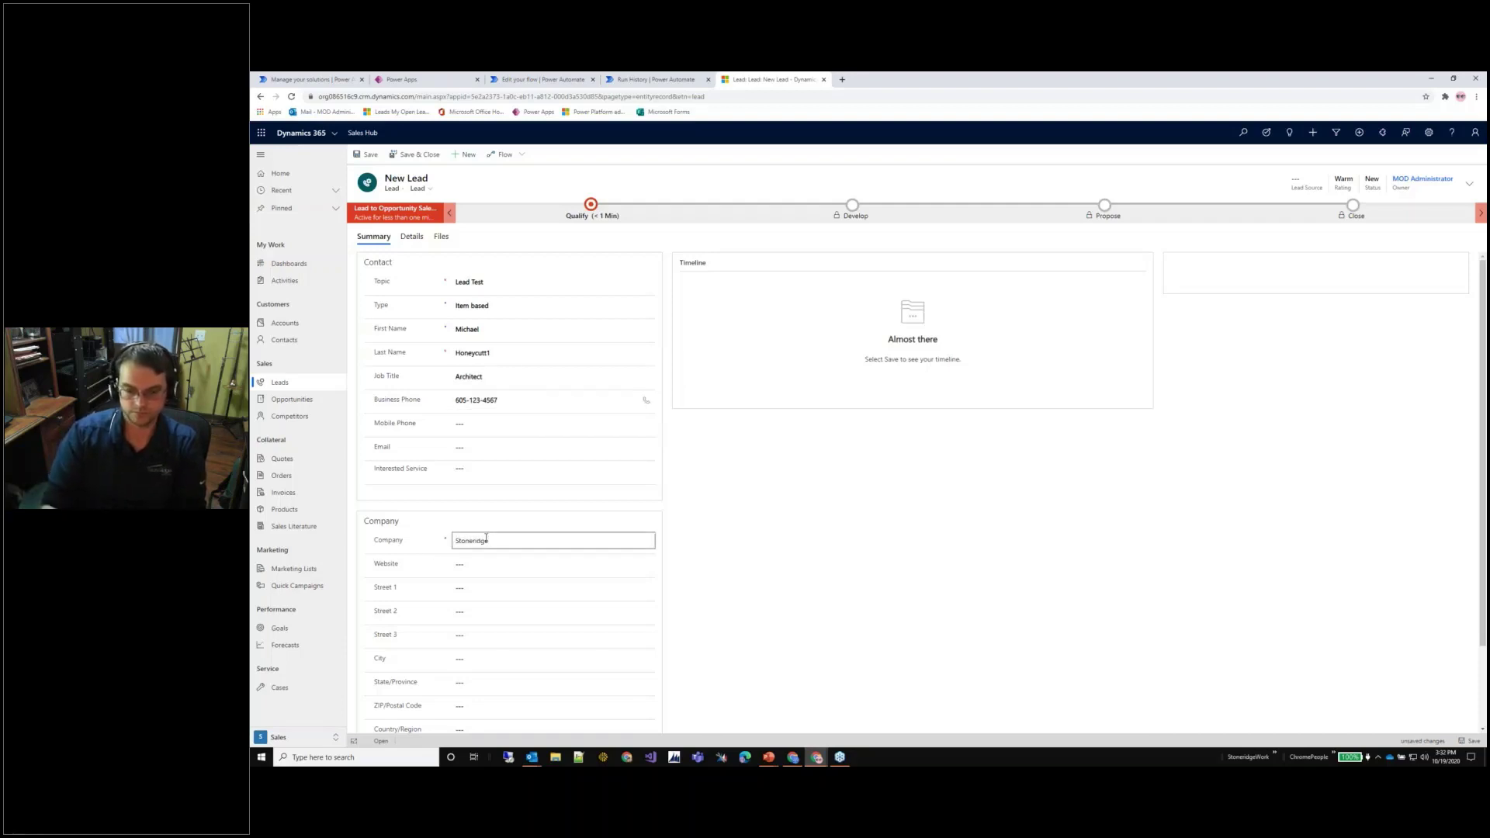
pyautogui.click(720, 505)
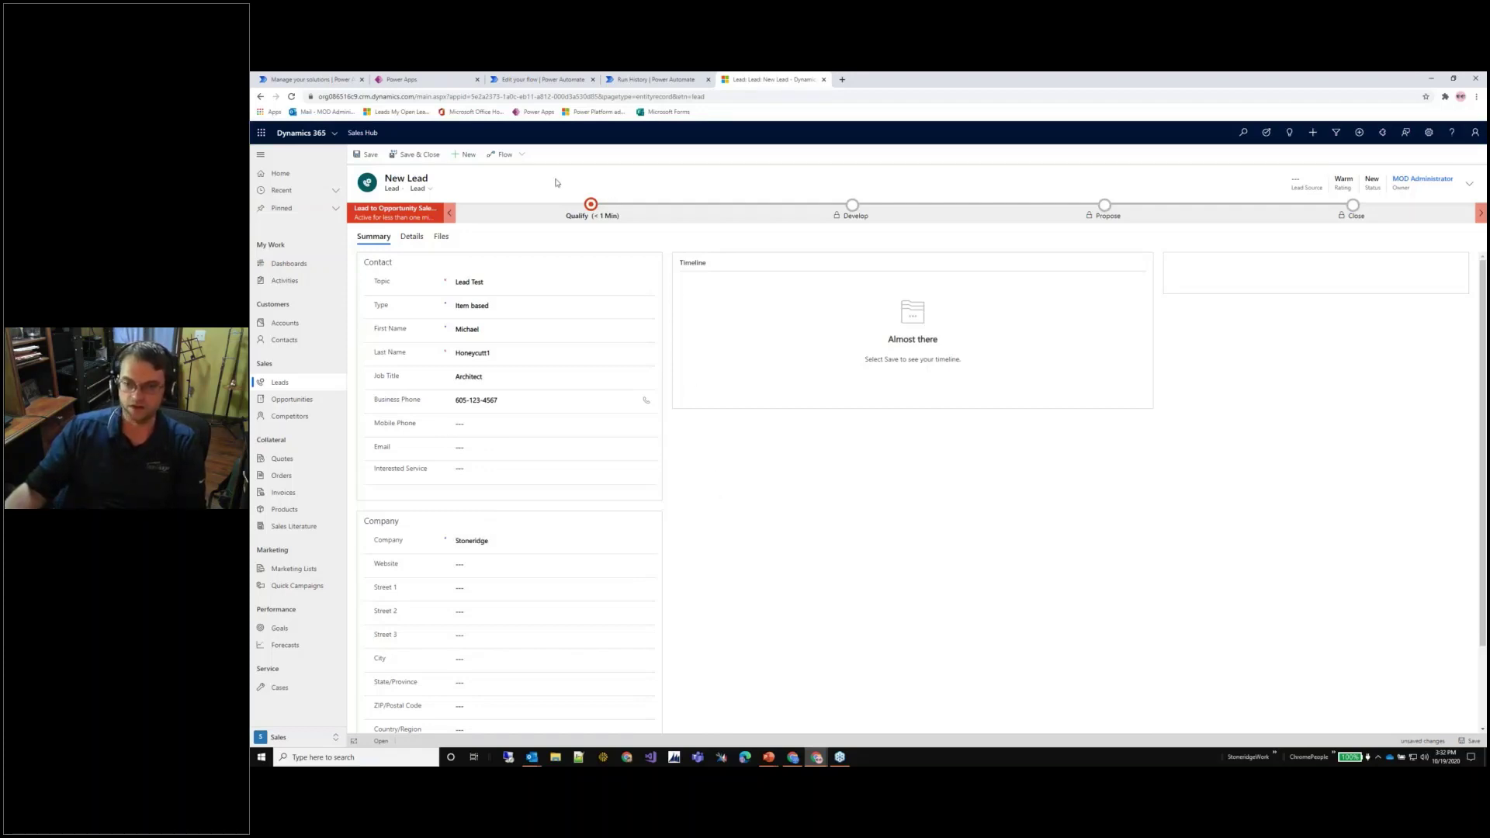
pyautogui.click(365, 155)
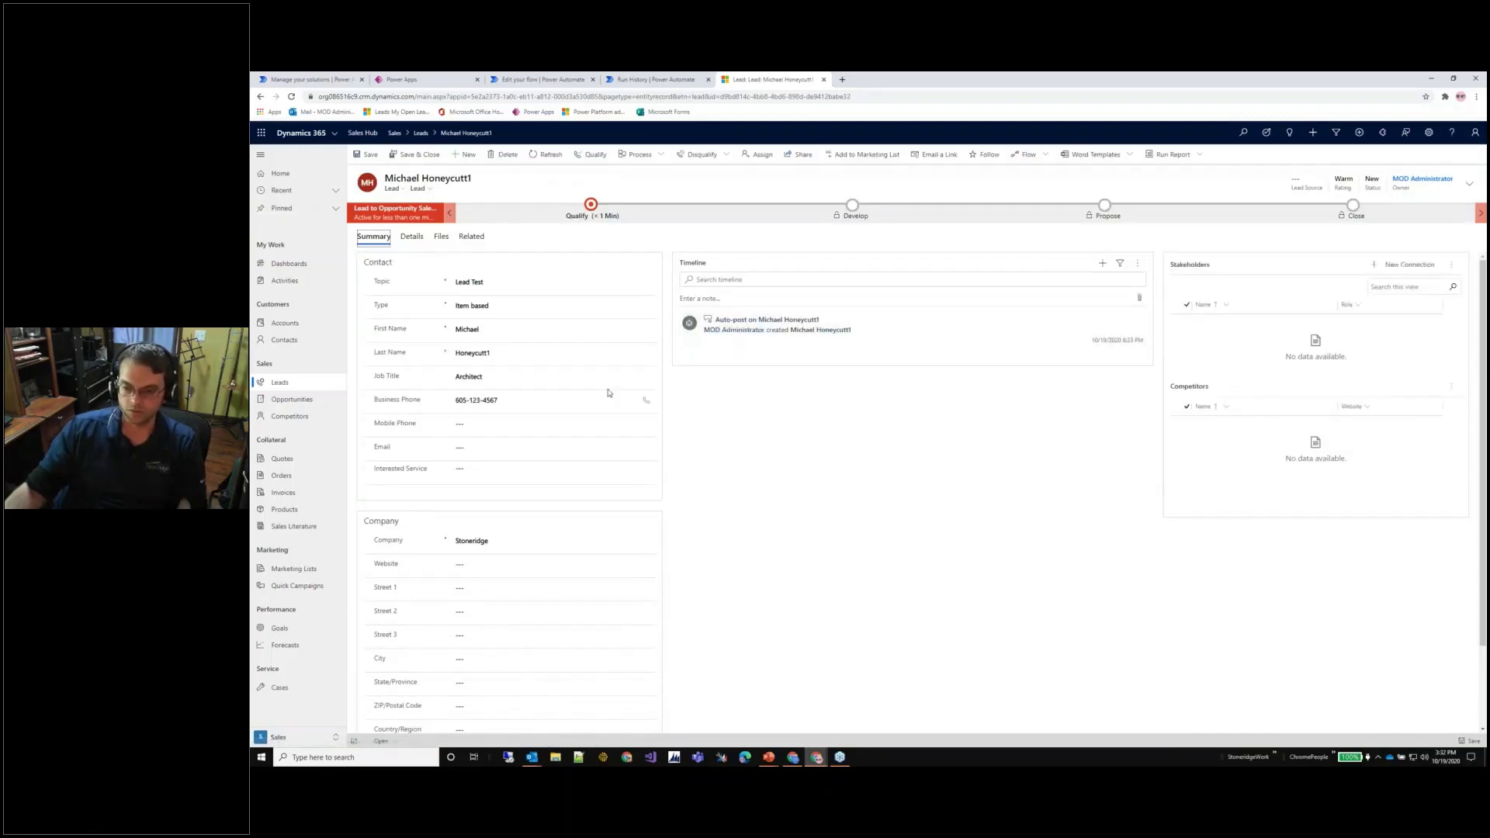
# Return to the "Lead - Notify Sales User" flow, refresh its 28-day run history, and open the latest run.
pyautogui.click(668, 81)
pyautogui.click(539, 79)
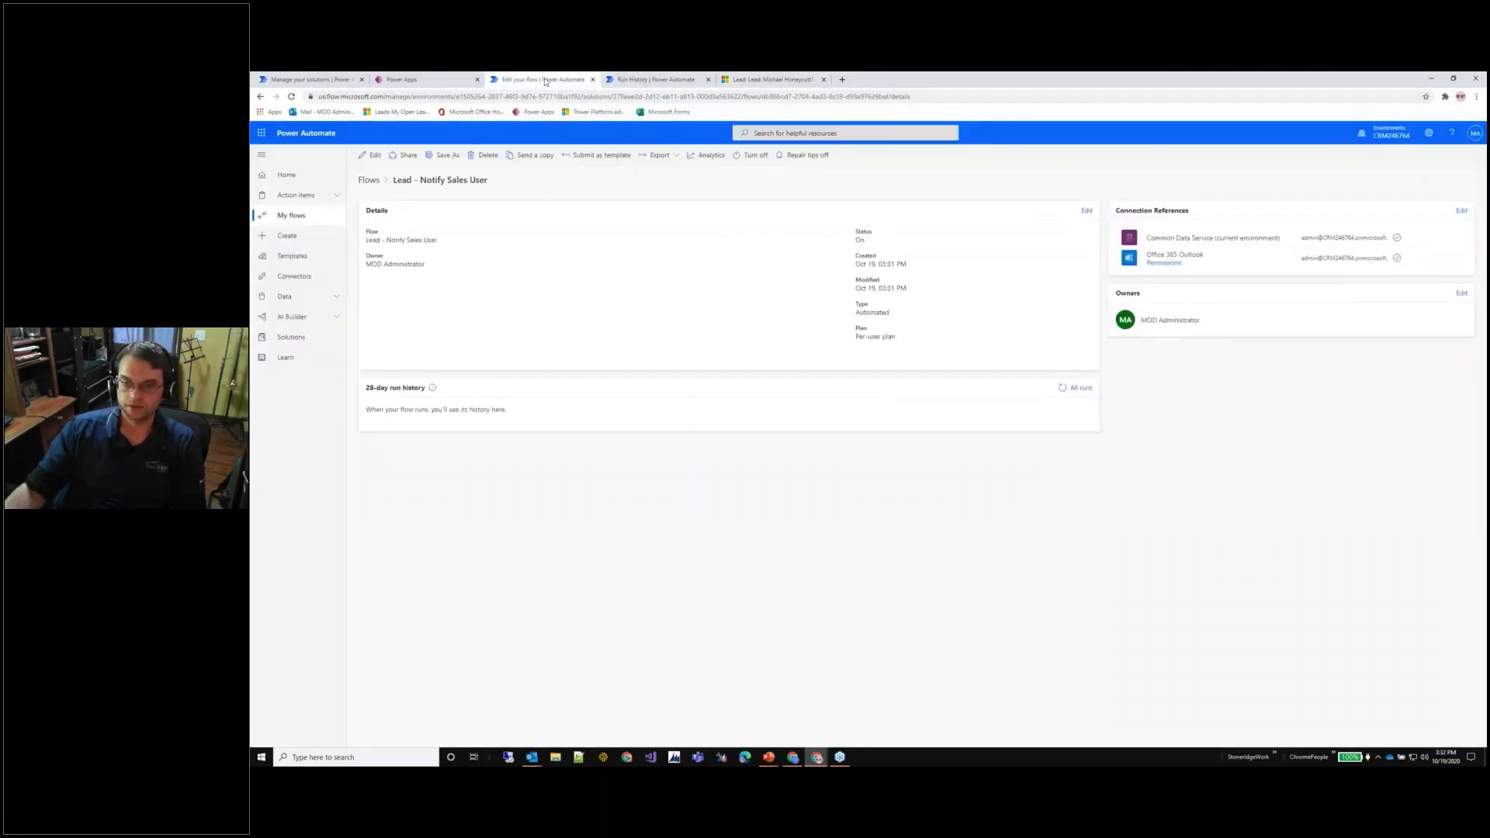
pyautogui.click(1061, 388)
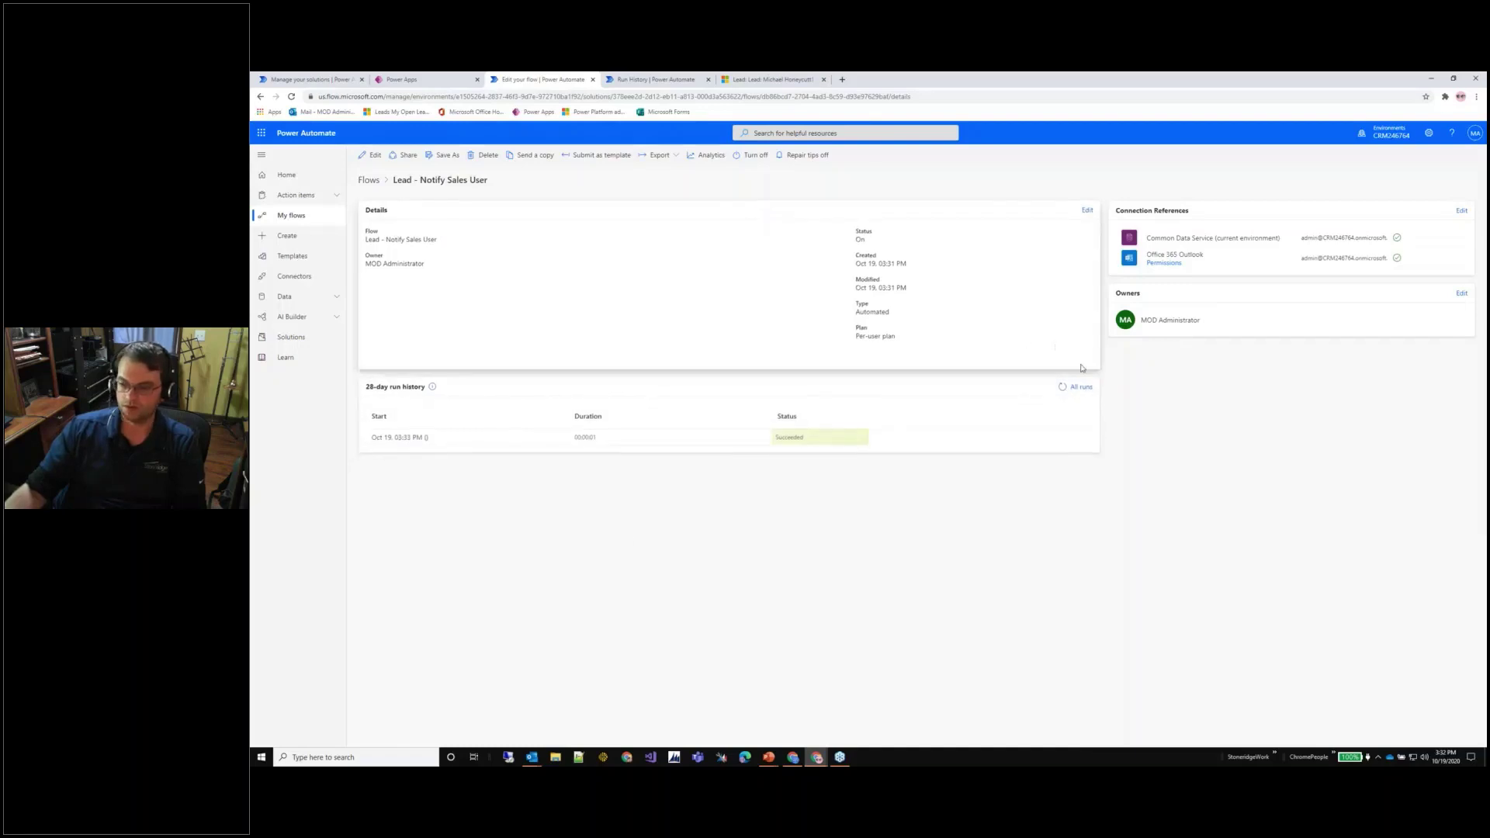
pyautogui.click(408, 438)
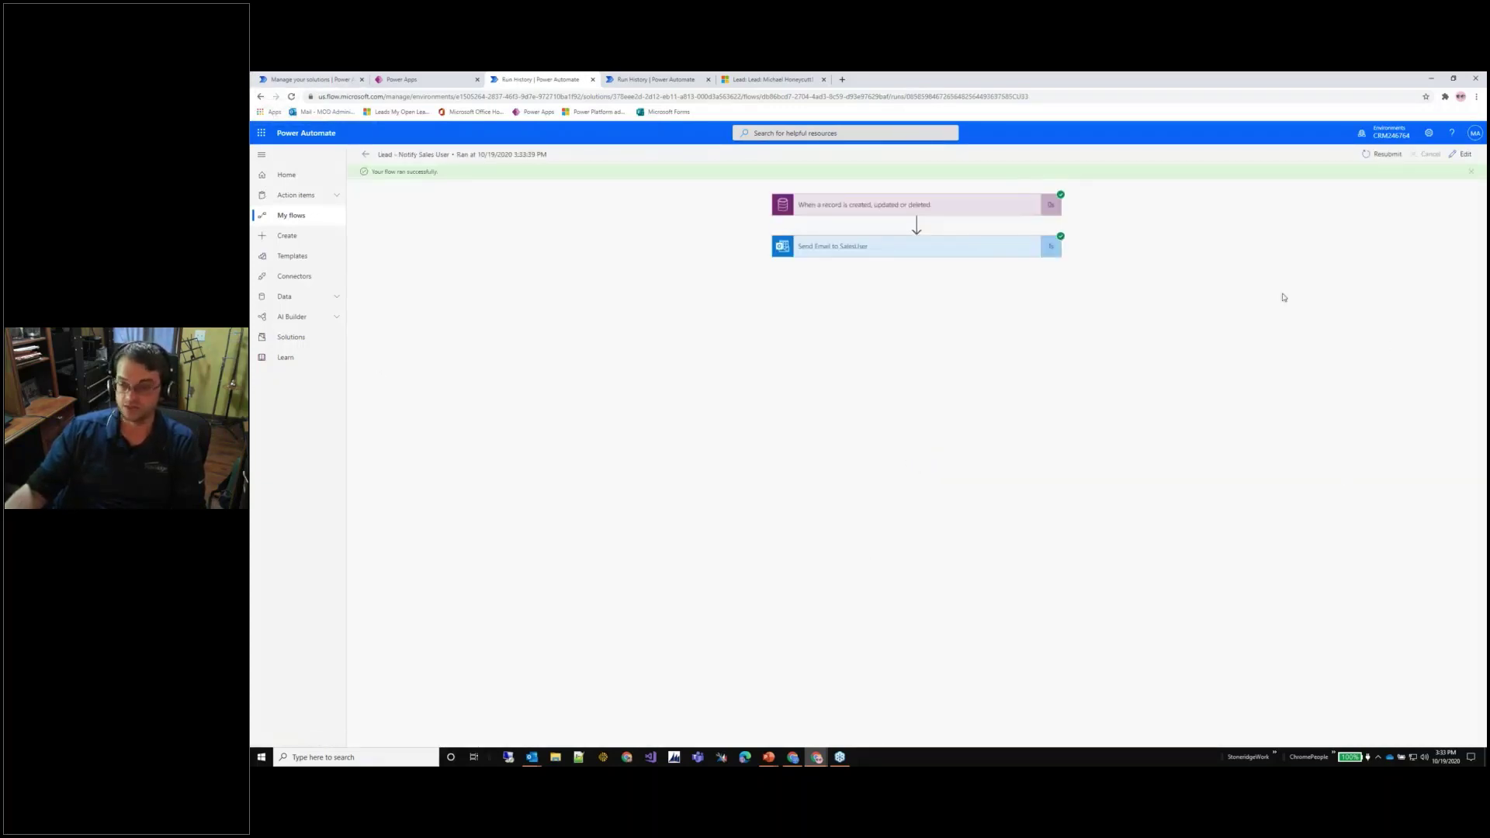
# Examine the run's trigger outputs and the inputs of "Send Email to SalesUser", highlighting the email subject.
pyautogui.click(866, 202)
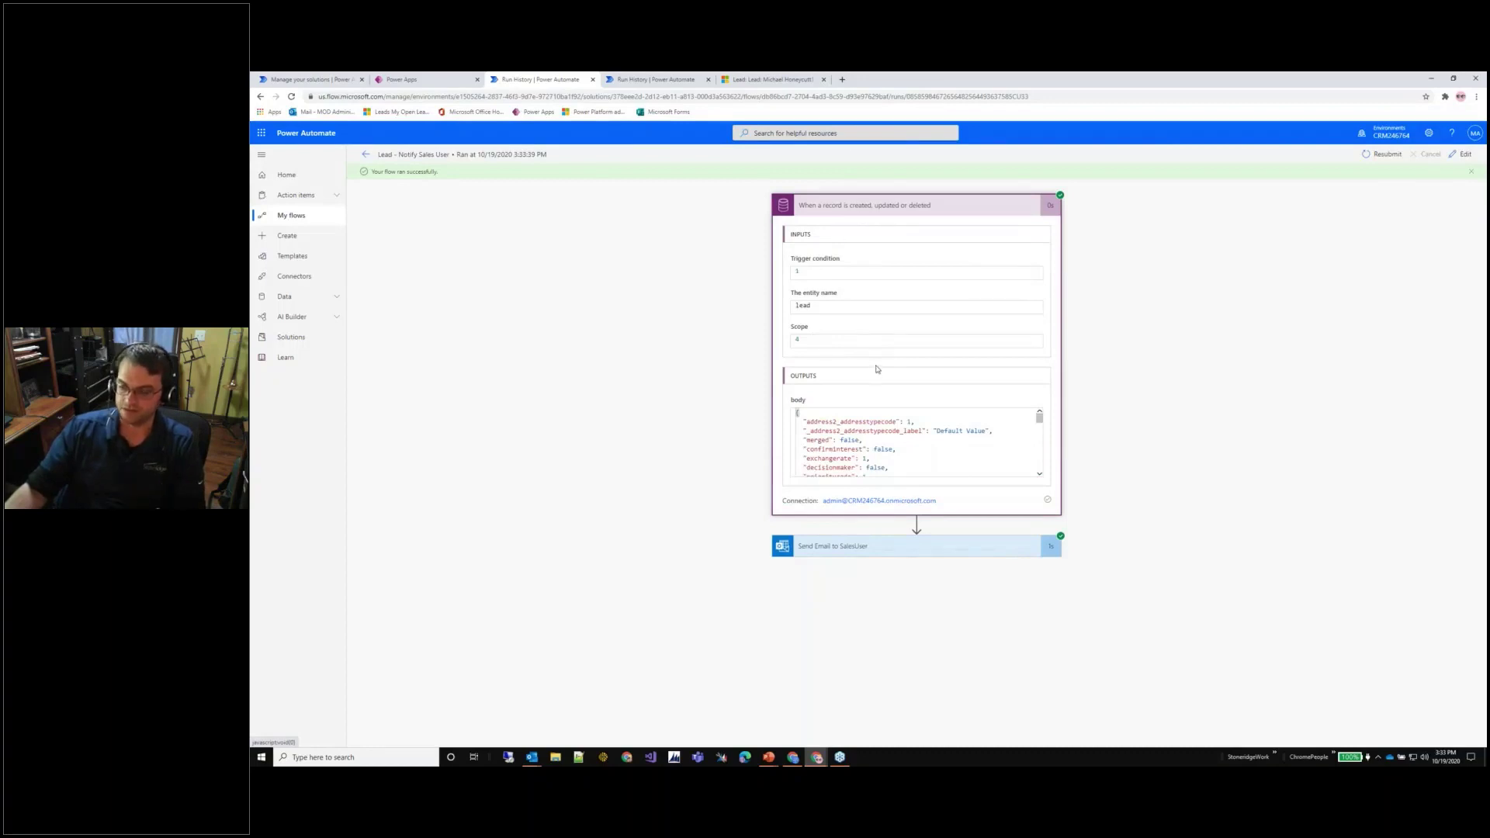
pyautogui.click(934, 548)
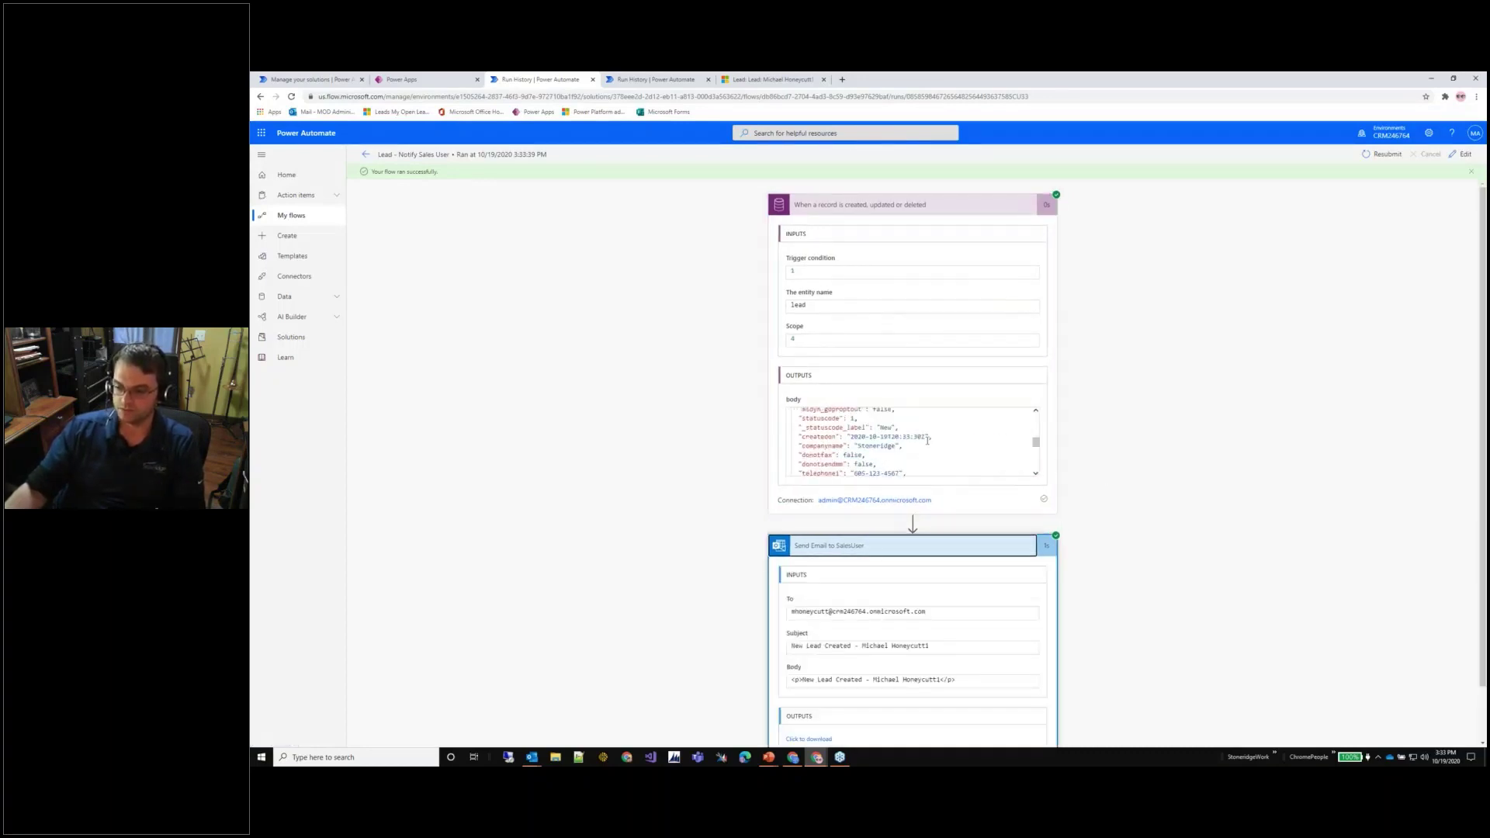
pyautogui.scroll(-10, 927, 442)
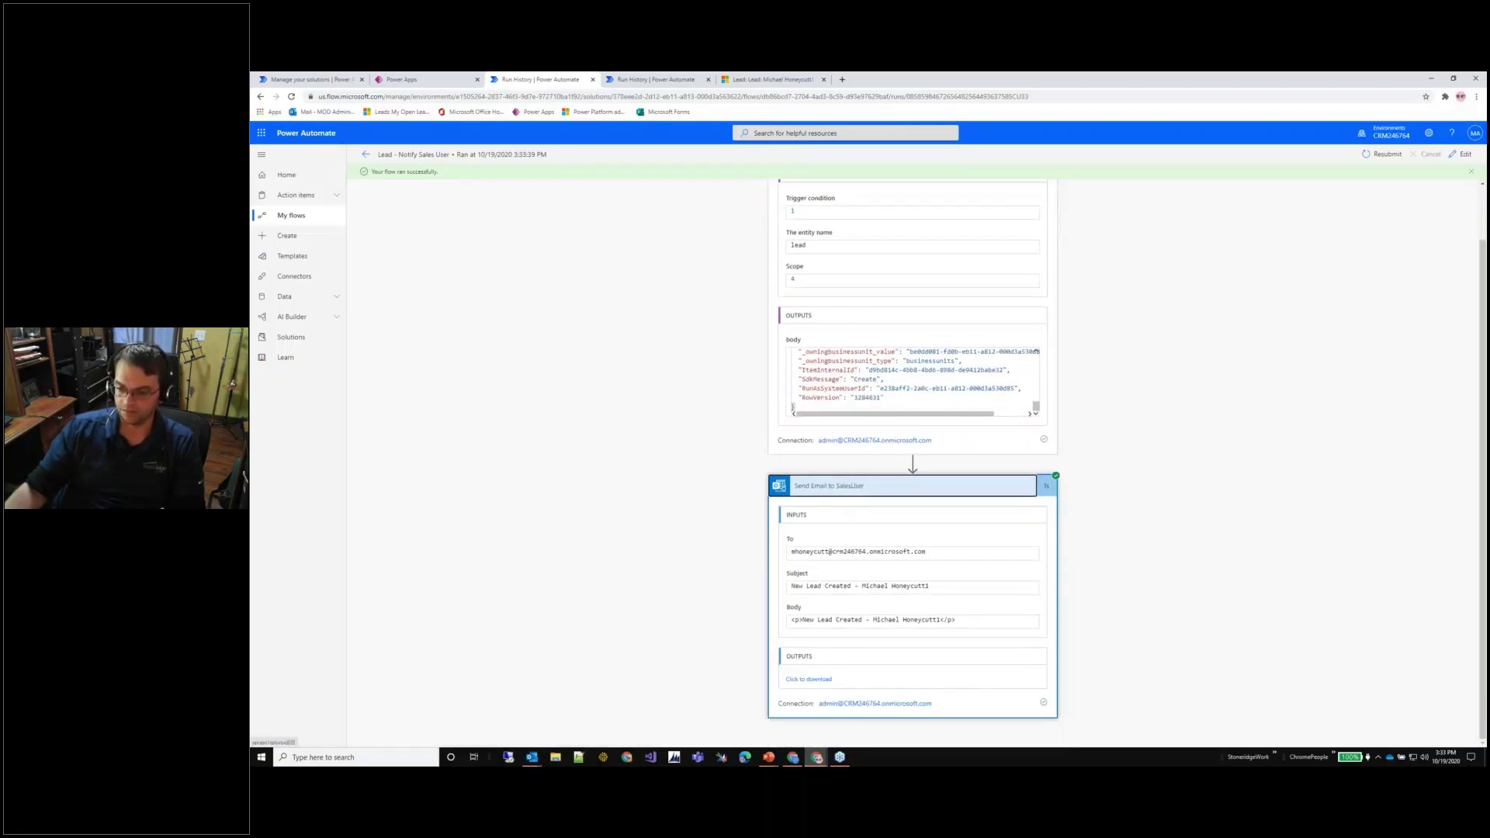
pyautogui.moveTo(931, 588); pyautogui.dragTo(785, 589)
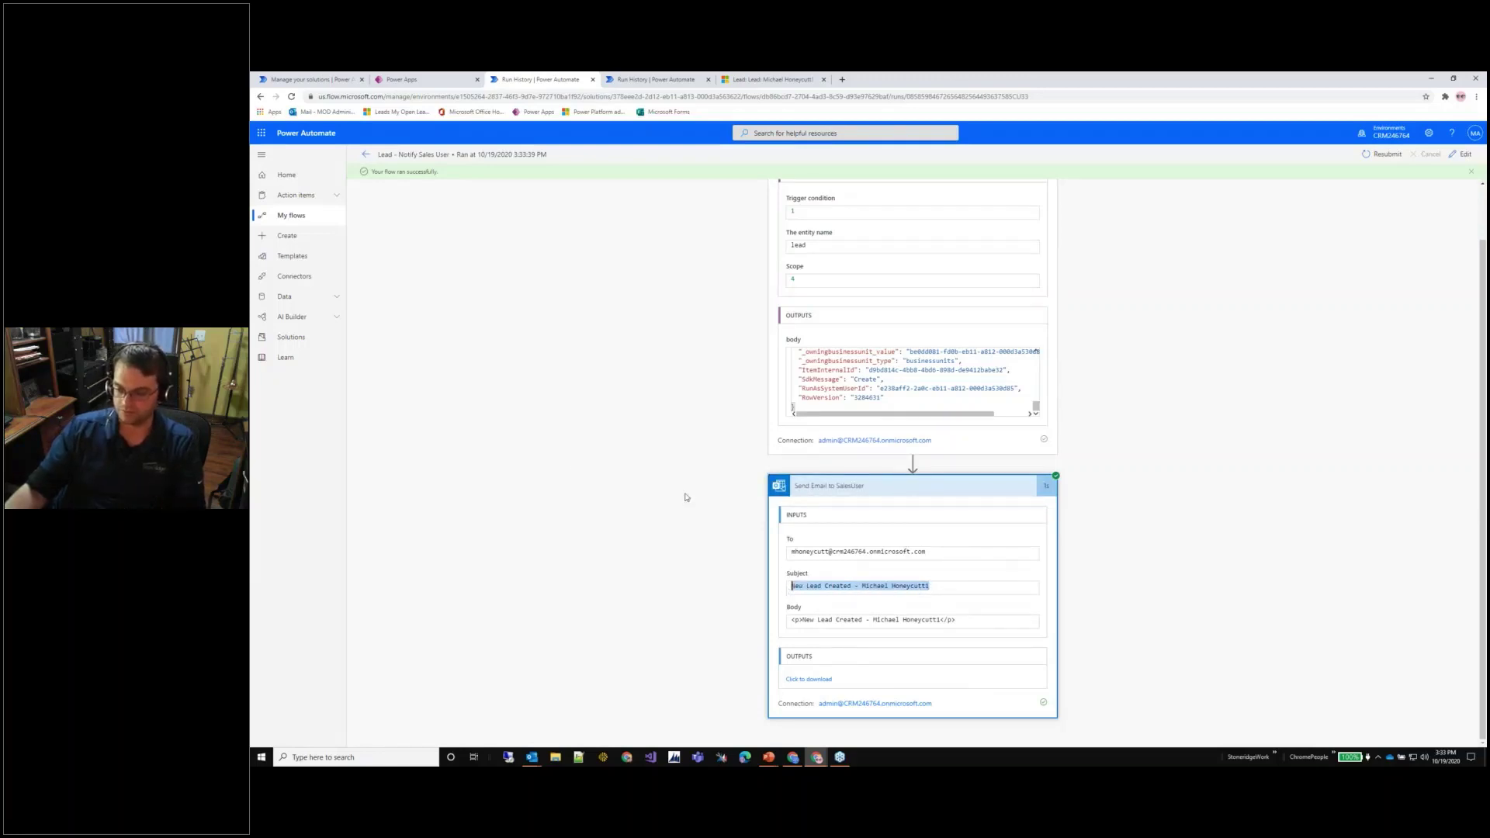
# Switch to the sales user's maximized browser window, read the "New Lead Created" email in Outlook, and return to the presentation slides.
pyautogui.moveTo(817, 756)
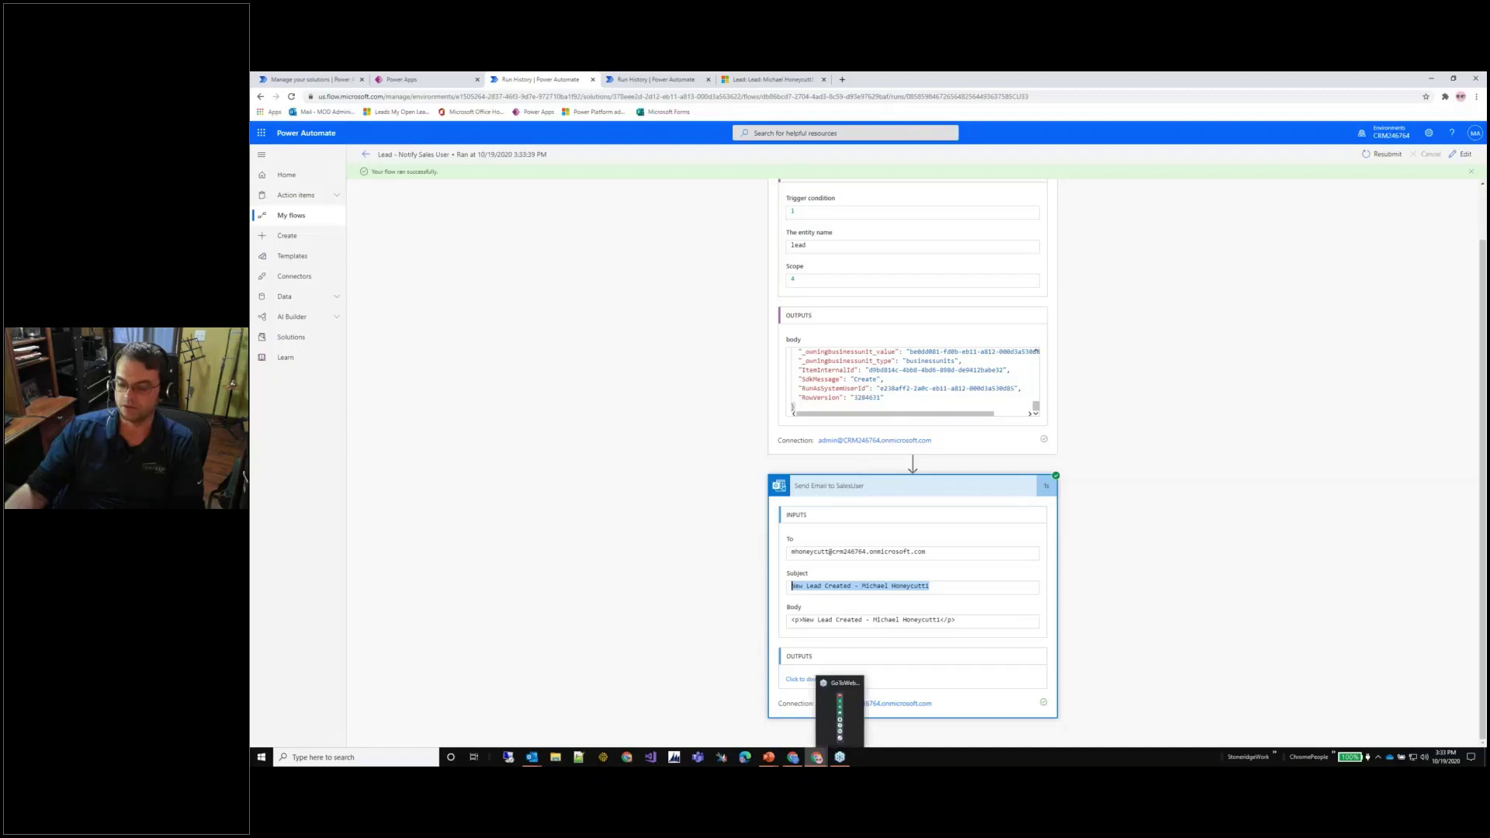
pyautogui.click(796, 758)
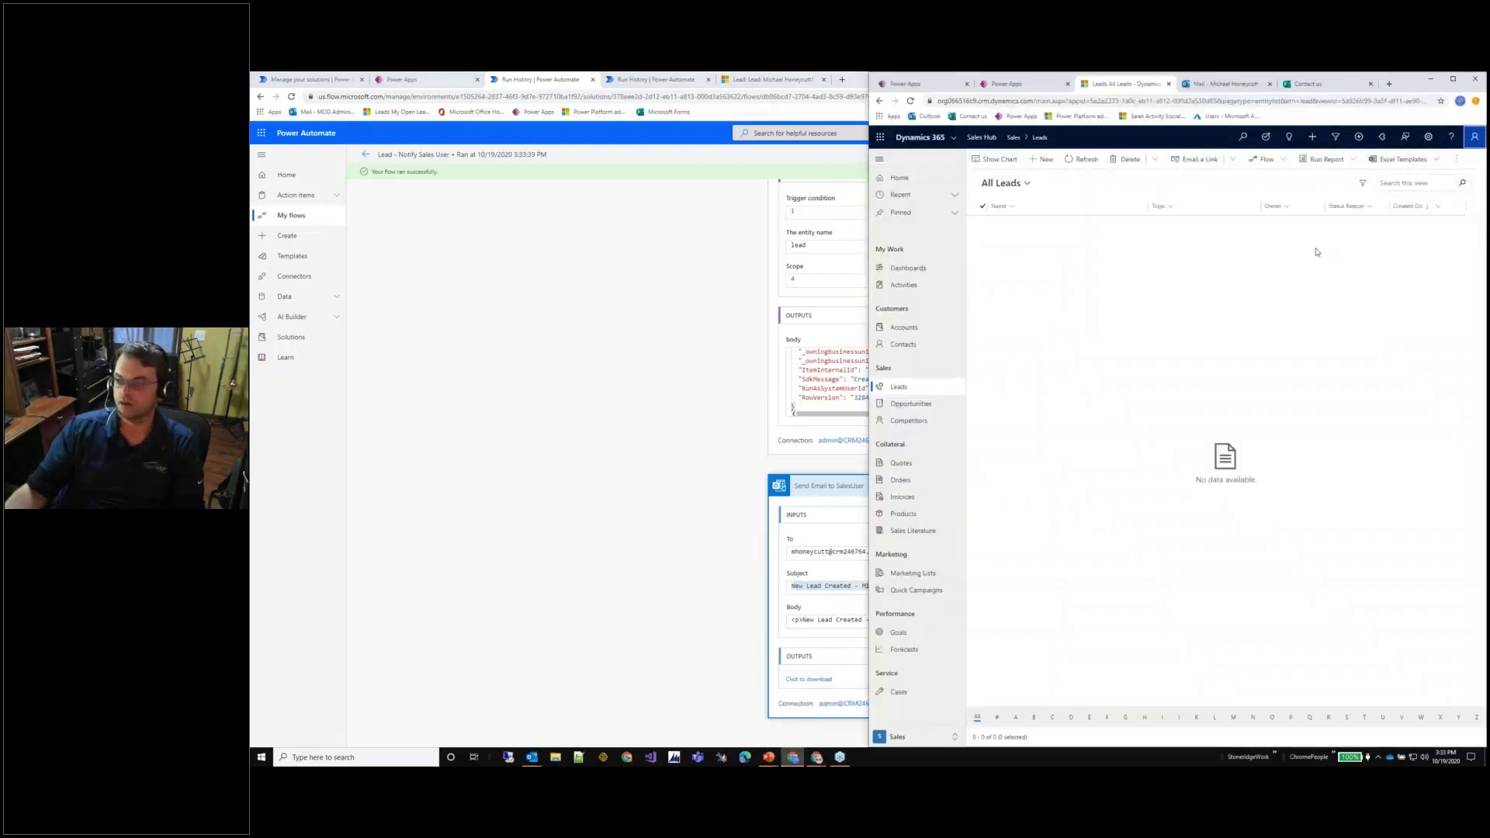
pyautogui.click(1452, 78)
pyautogui.click(656, 79)
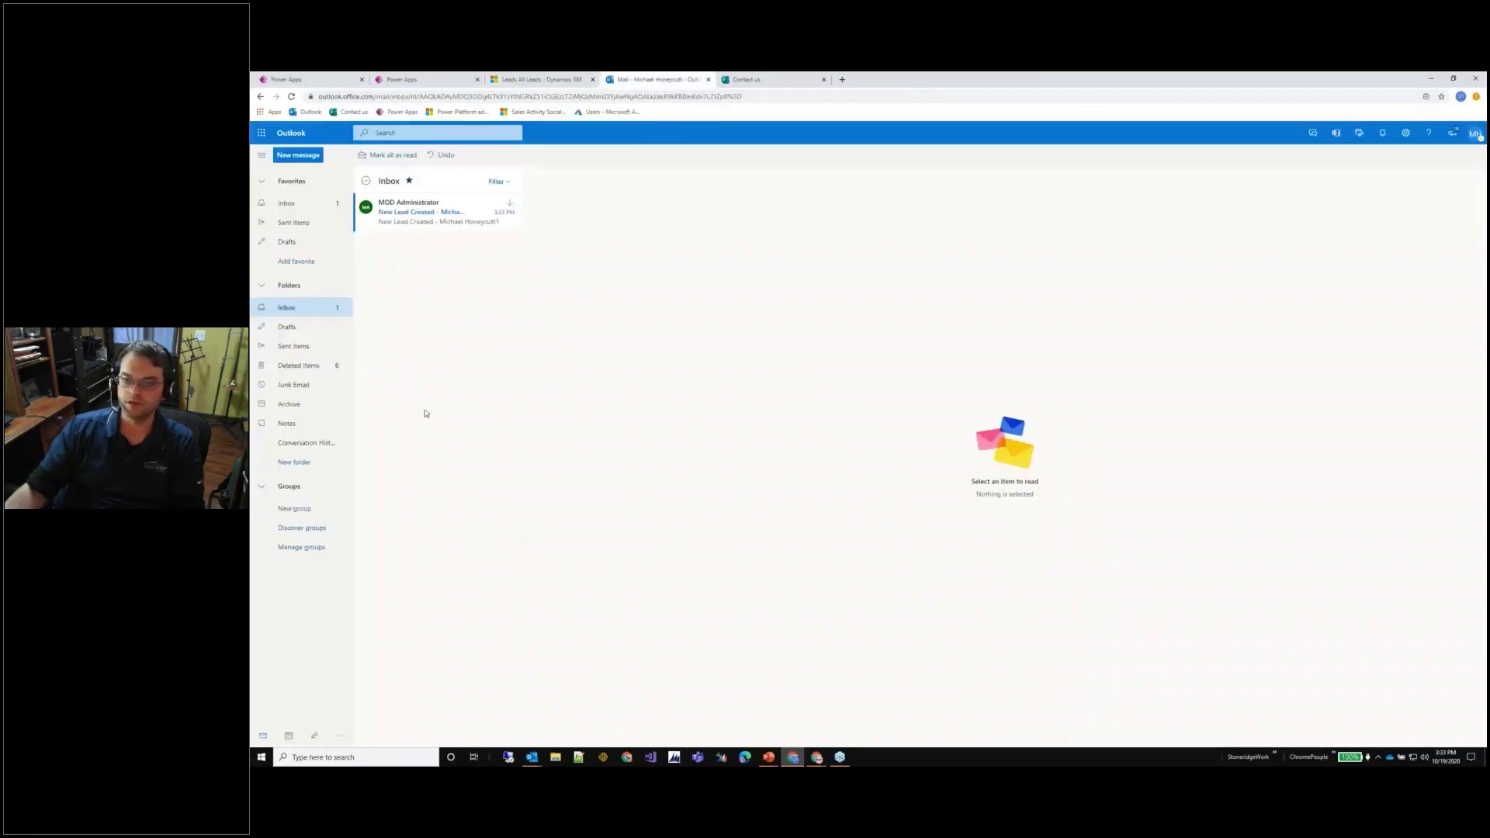
pyautogui.click(453, 205)
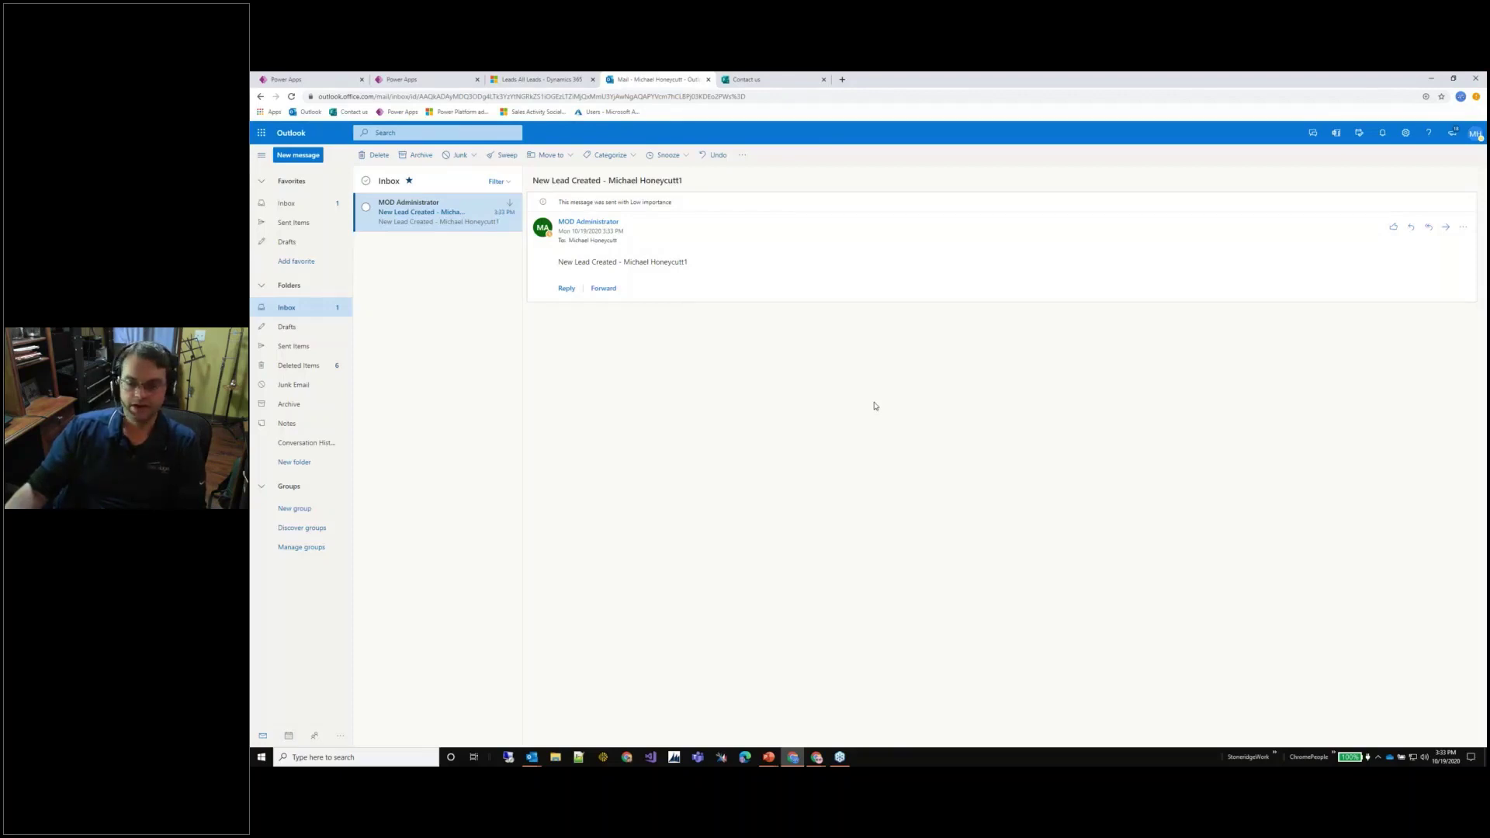
pyautogui.hotkey('alt', 'Tab')
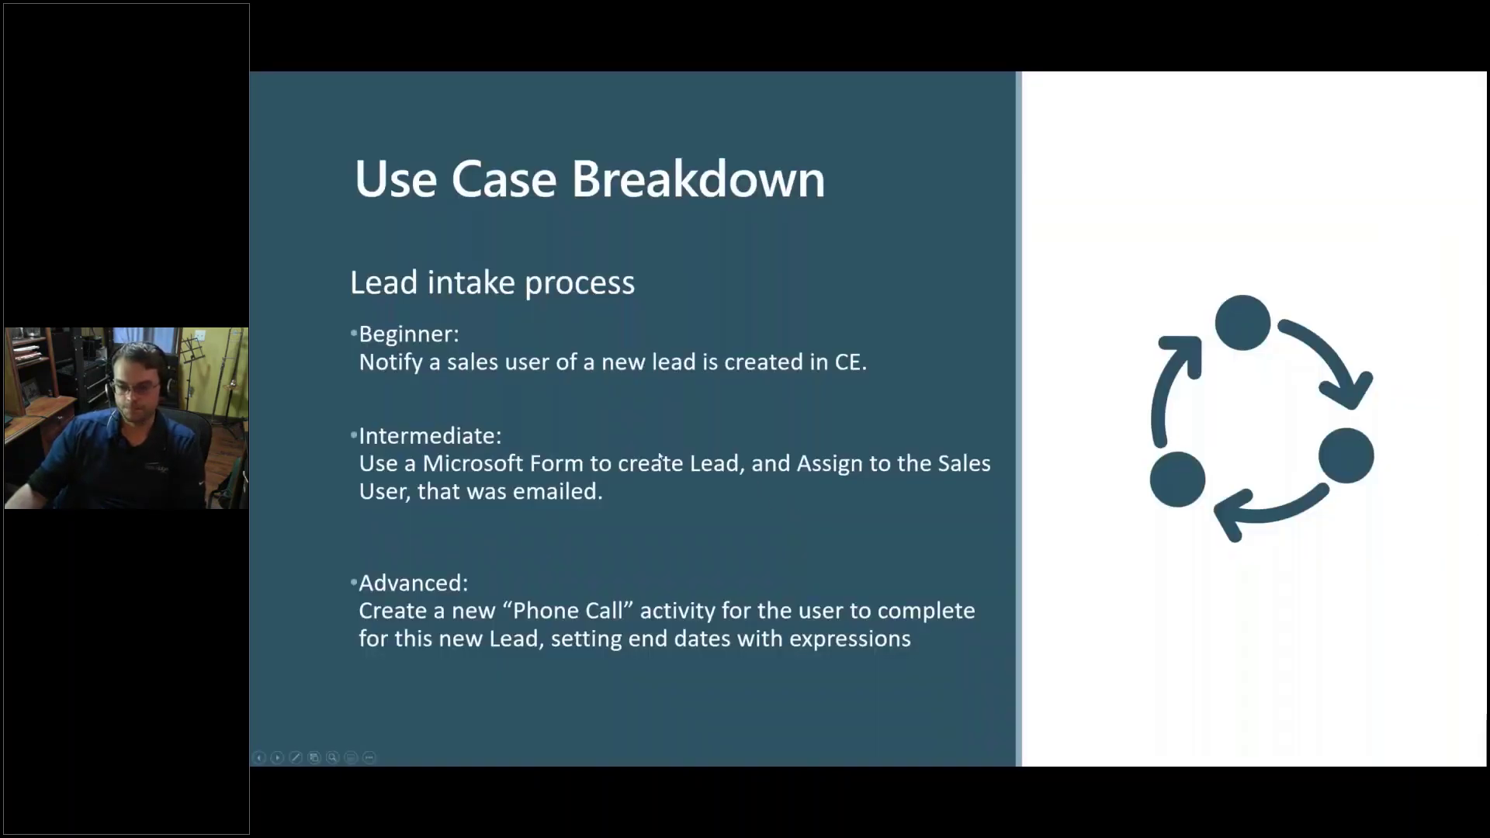